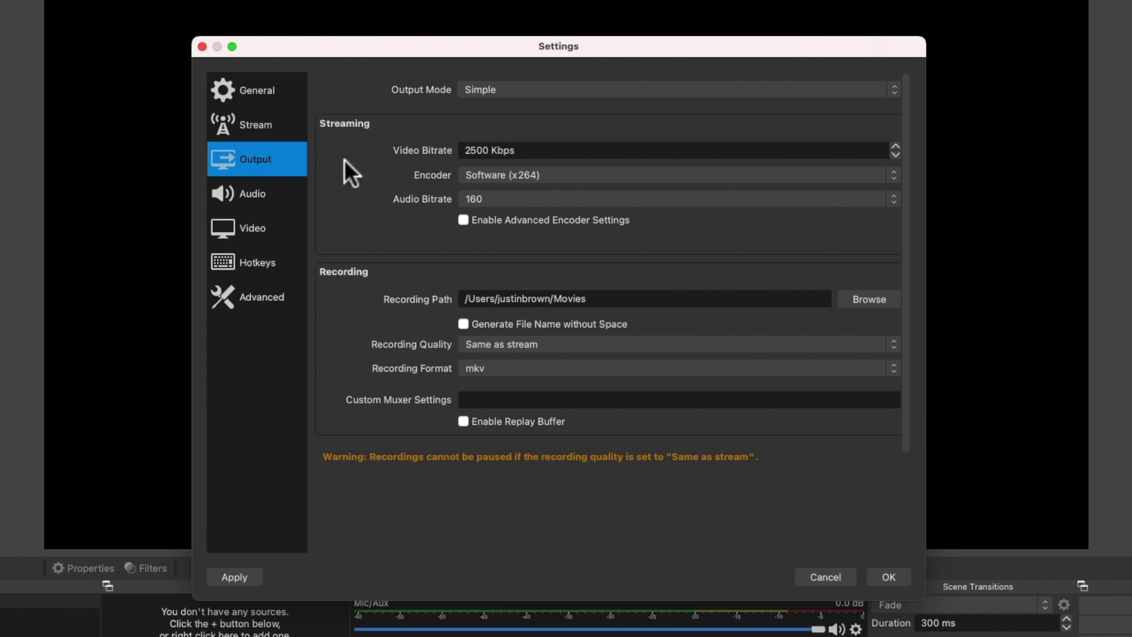
Step: Try the alternative output mode in the output settings and set it back to Simple
left_click(497, 90)
left_click(499, 104)
left_click(508, 89)
left_click(509, 76)
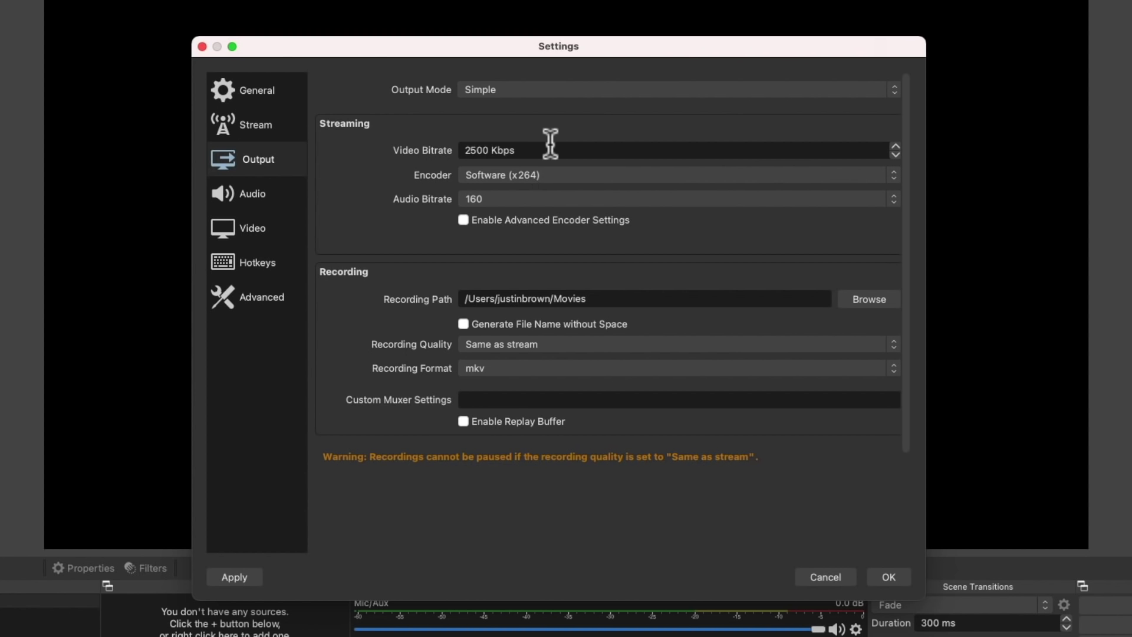
left_click(593, 229)
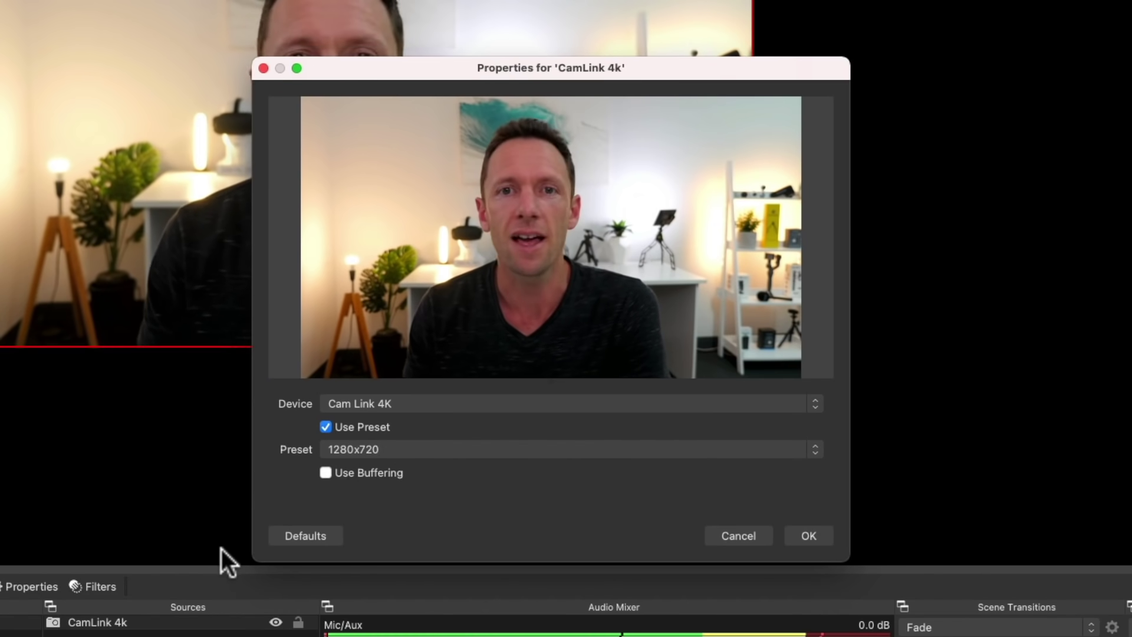
Step: Choose a different resolution preset for the CamLink 4k video capture source
left_click(380, 449)
left_click(348, 524)
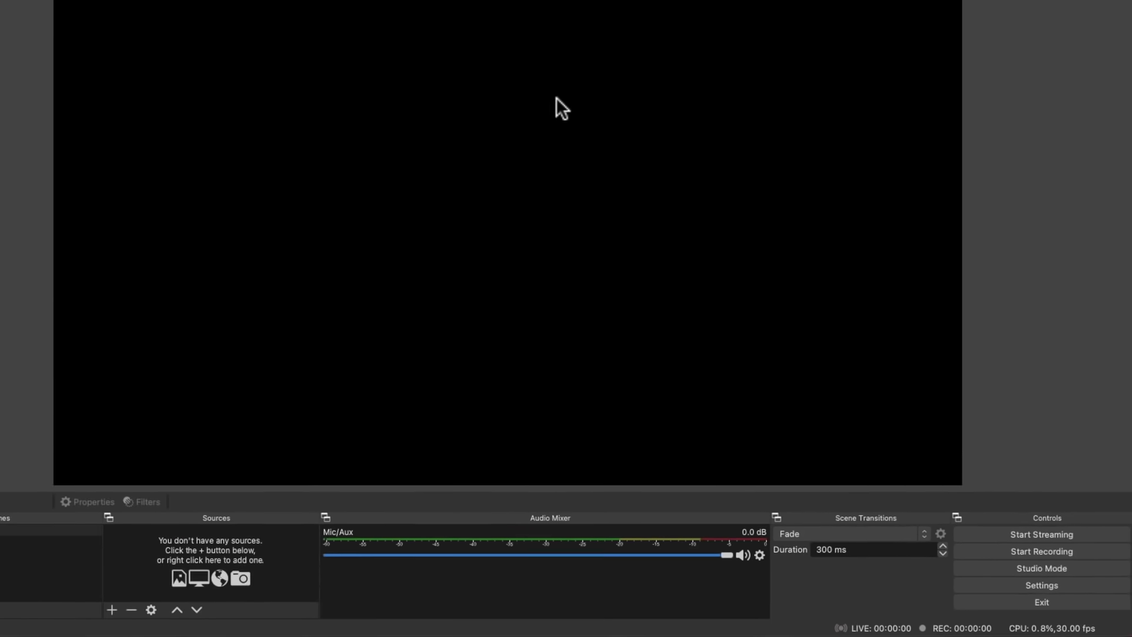
Step: Look at the Studio Mode layout, return to the single view, and open and close the settings without changes
left_click(1078, 572)
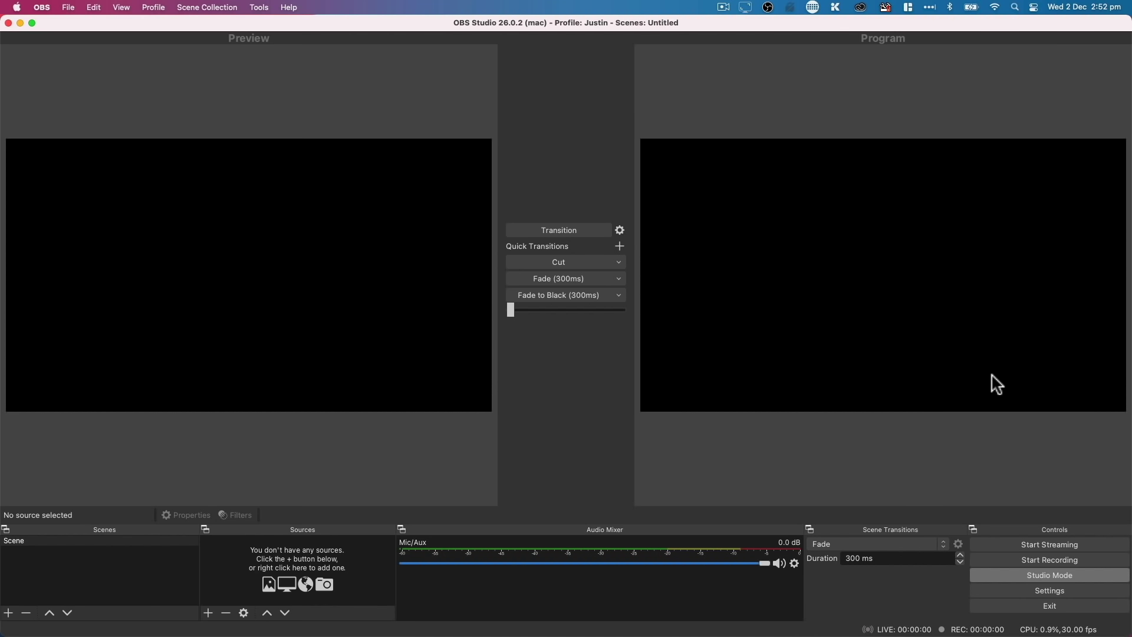
left_click(1042, 576)
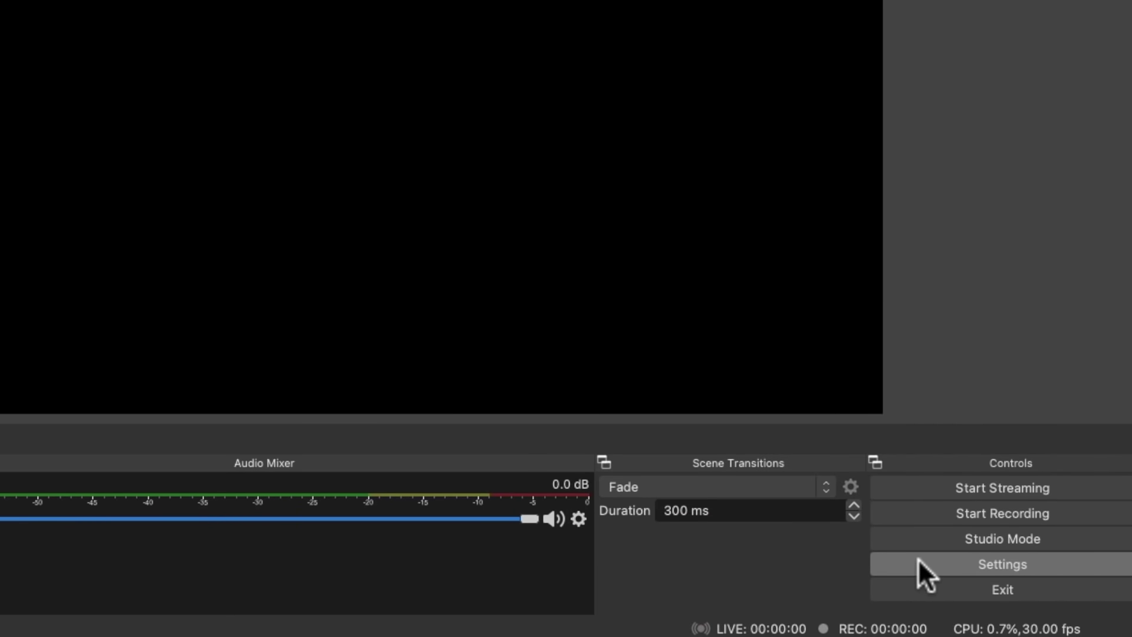
left_click(924, 558)
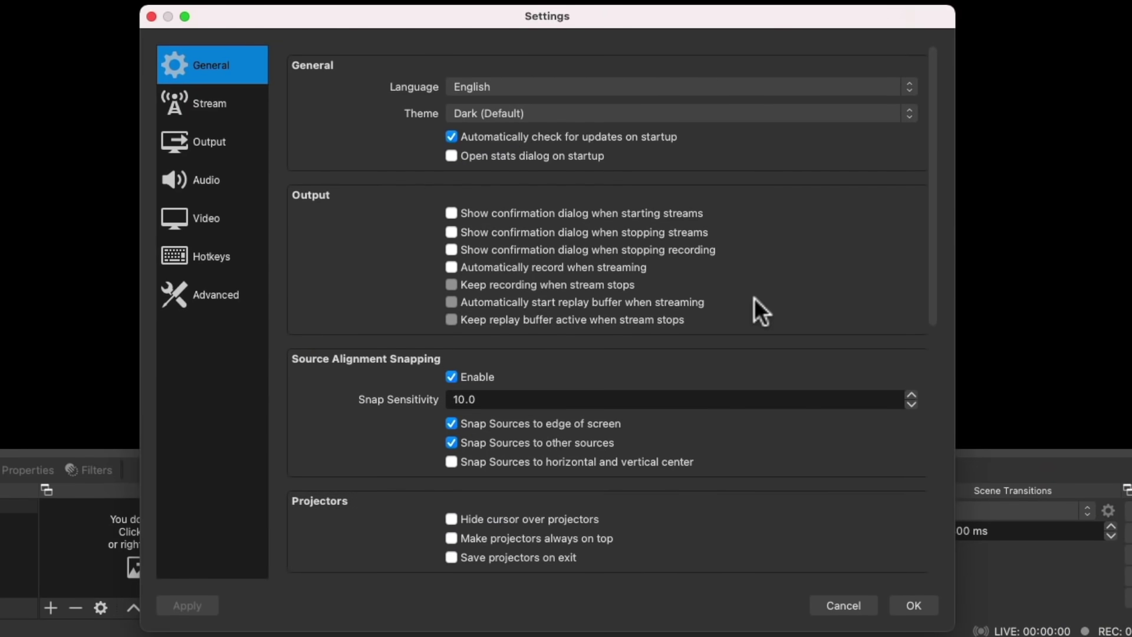
left_click(850, 602)
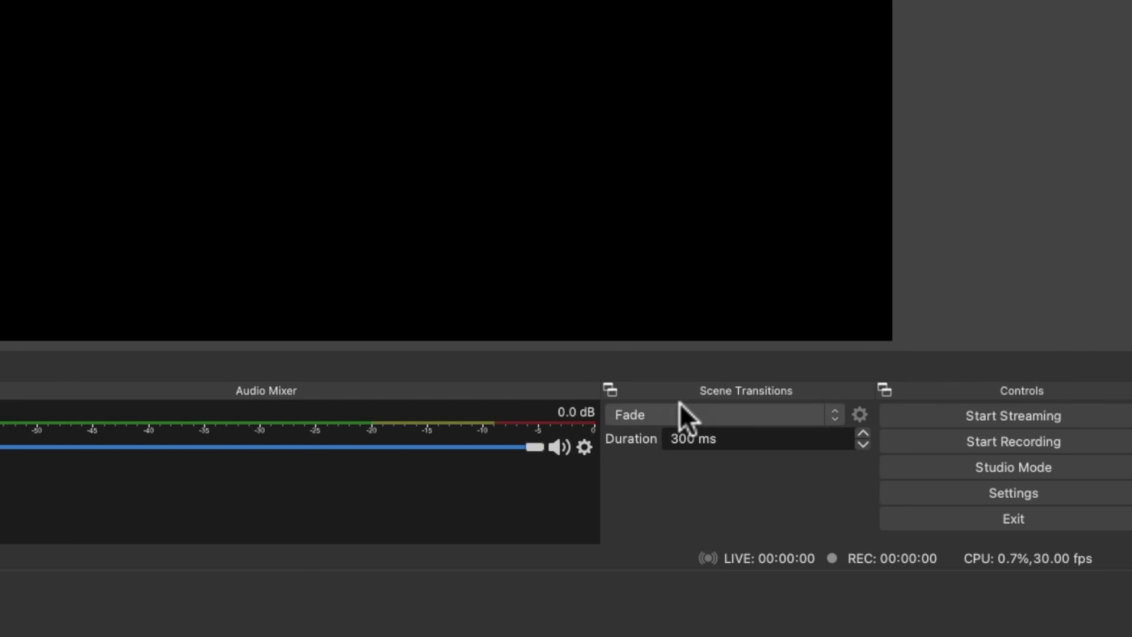
Step: Review the available scene transitions and the Studio Mode transition controls, and return to the single view
left_click(641, 412)
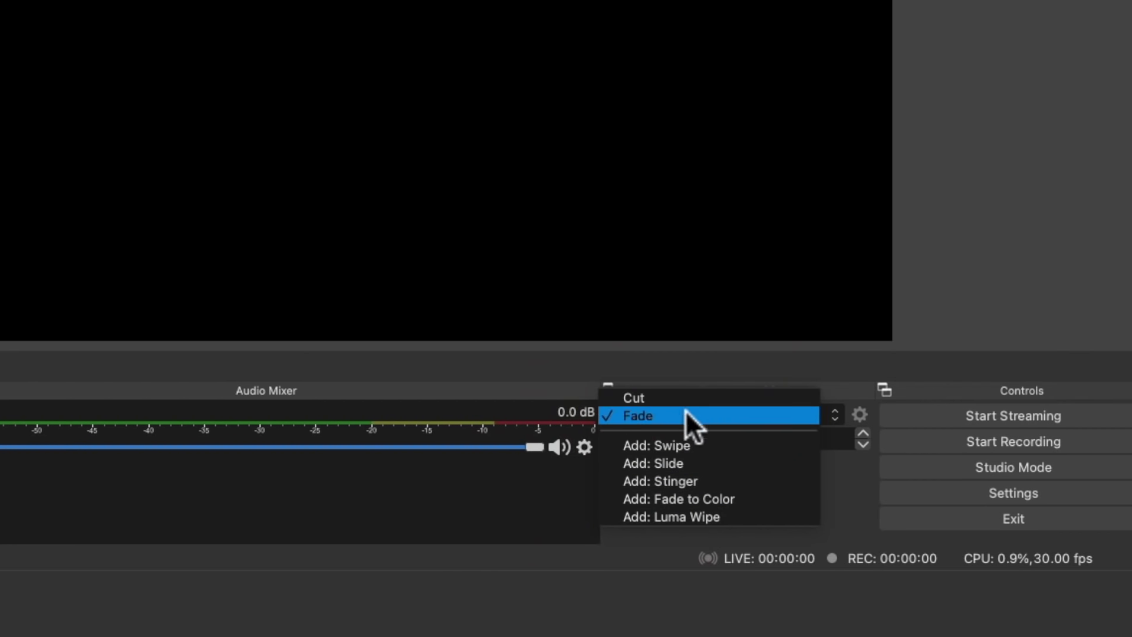
left_click(831, 494)
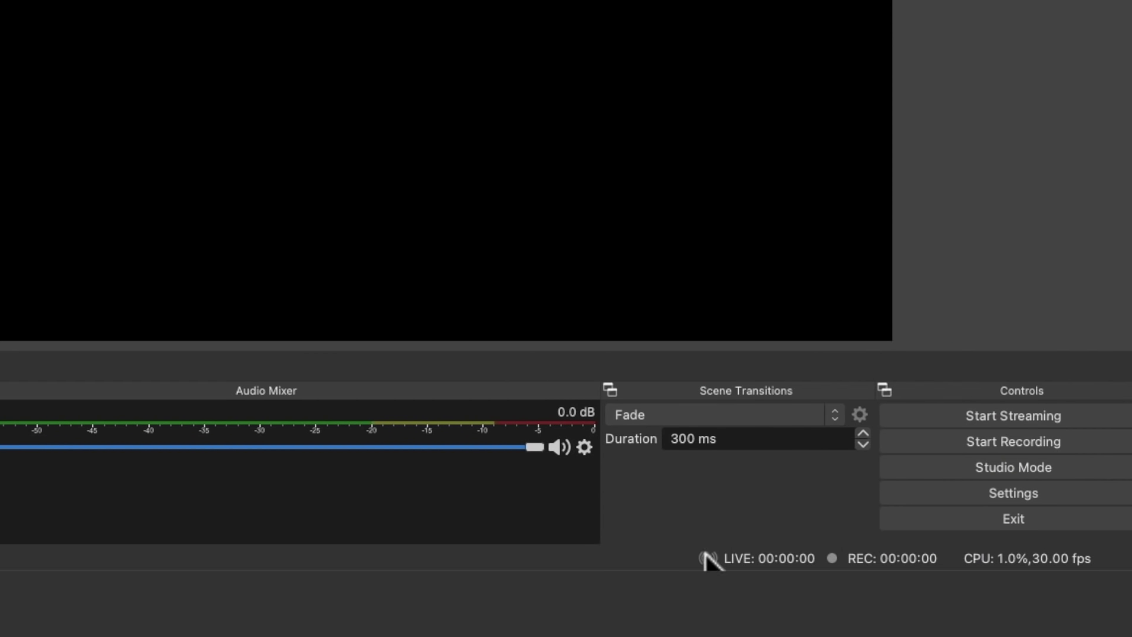
left_click(1010, 477)
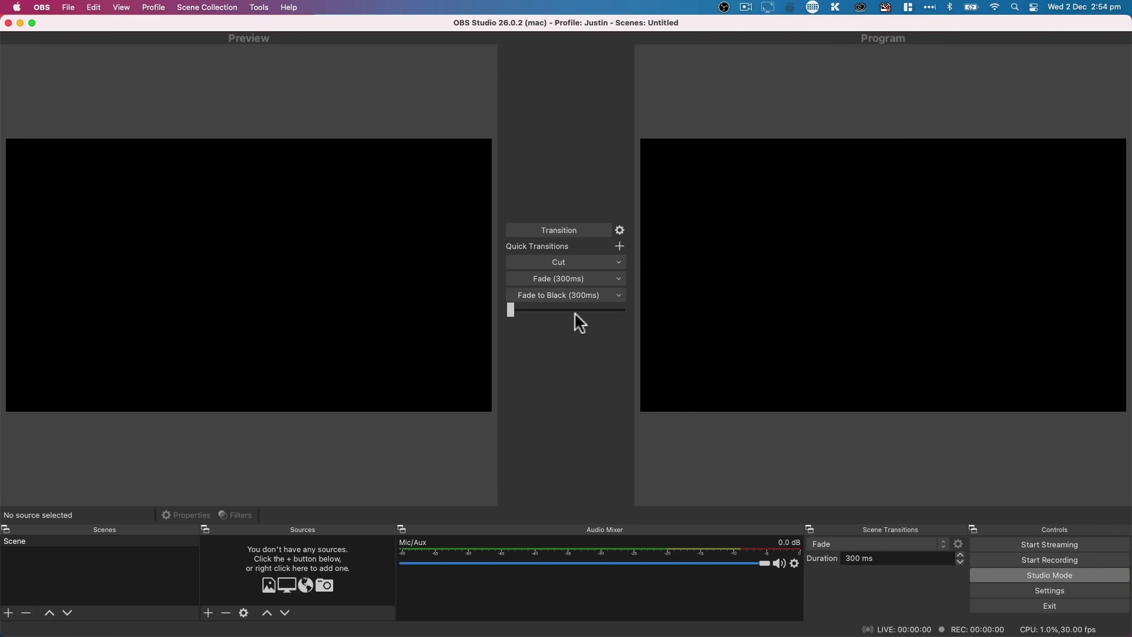
left_click(1074, 573)
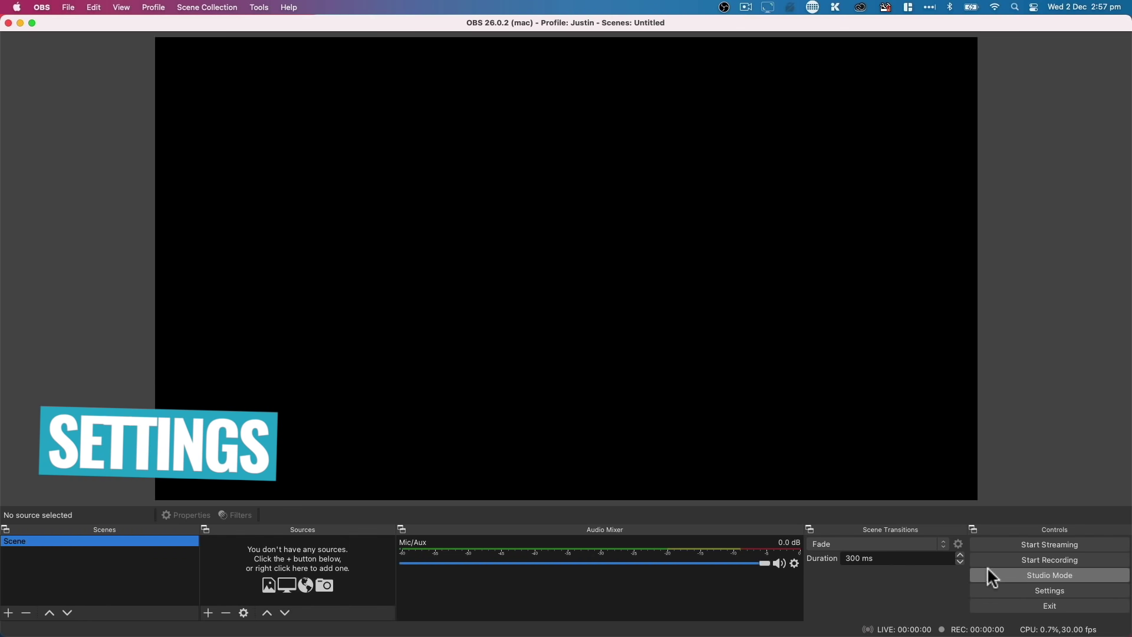
Step: Open the general settings and review the interface themes, keeping Dark (Default)
left_click(1014, 591)
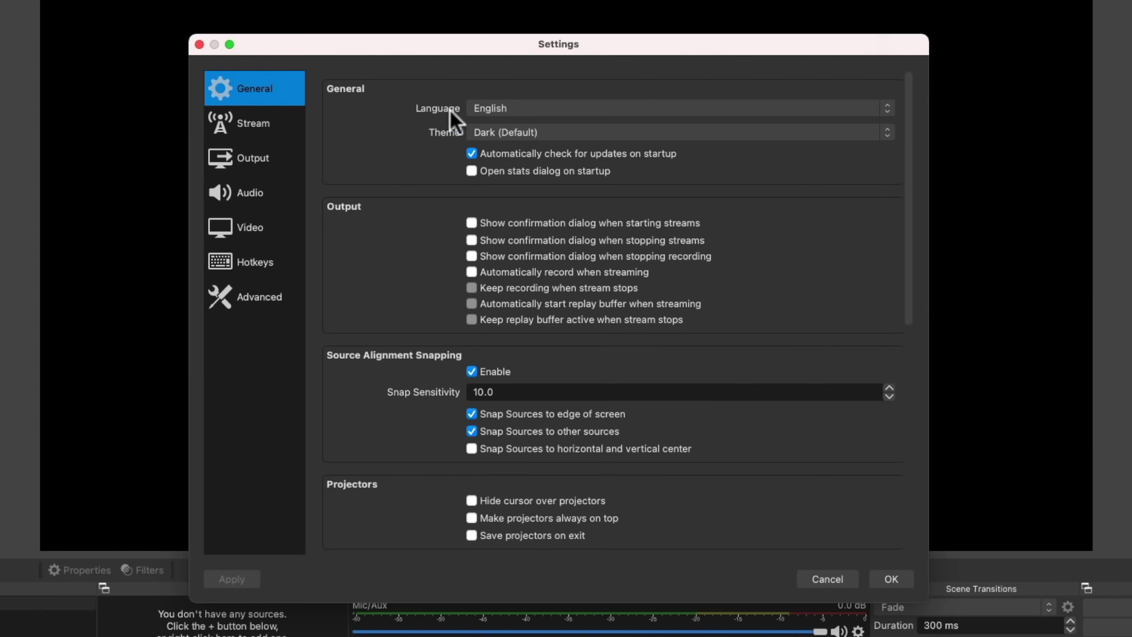
left_click(520, 131)
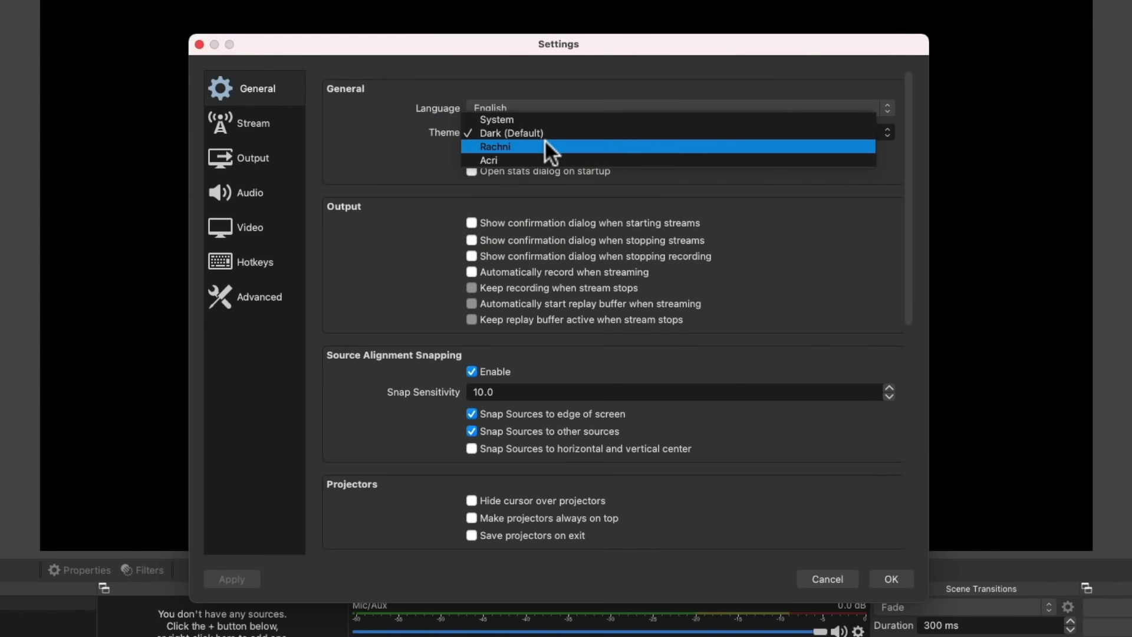
left_click(515, 132)
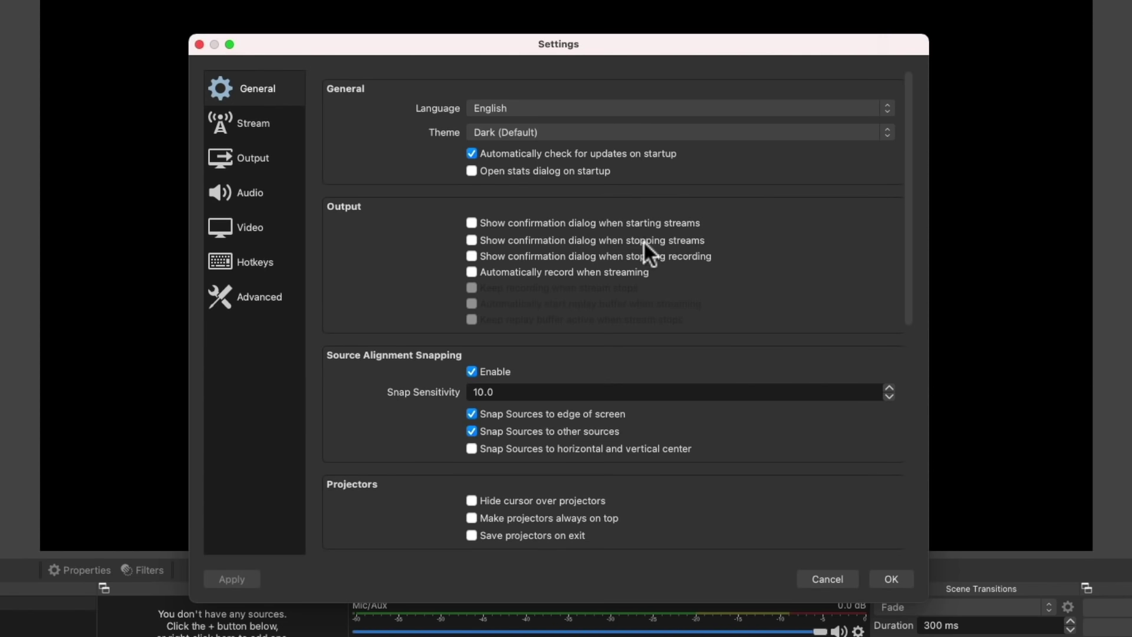
Step: Enable the confirmation dialogs for stopping streams and stopping recording, and review the remaining general settings
left_click(472, 240)
left_click(474, 254)
scroll(415, 299, "down", 5)
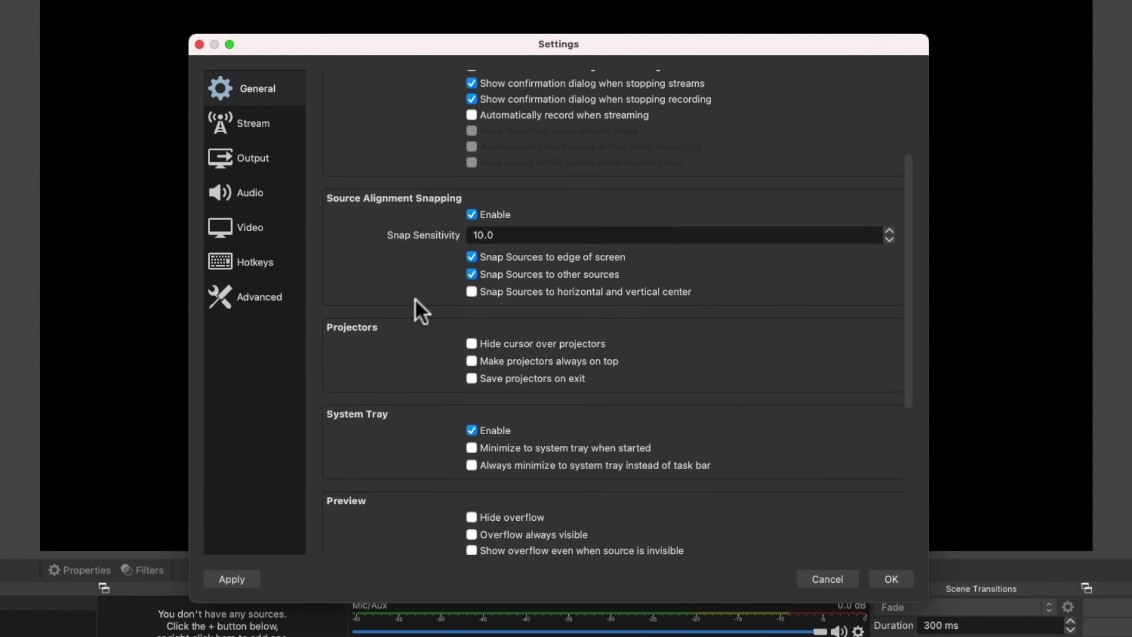
scroll(415, 298, "down", 6)
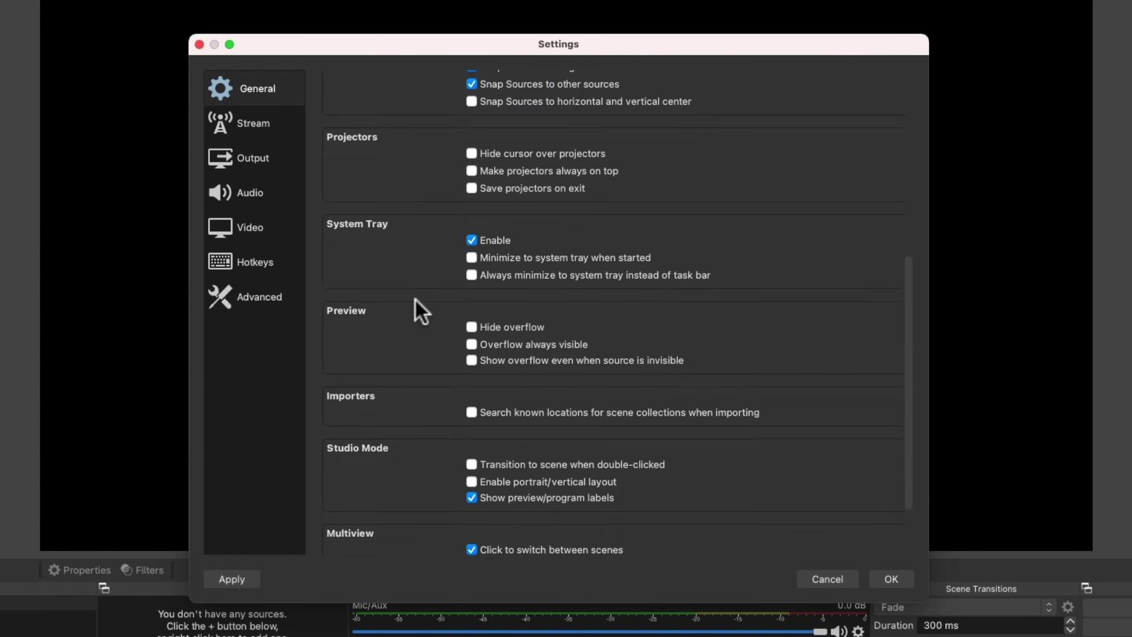
scroll(415, 299, "down", 3)
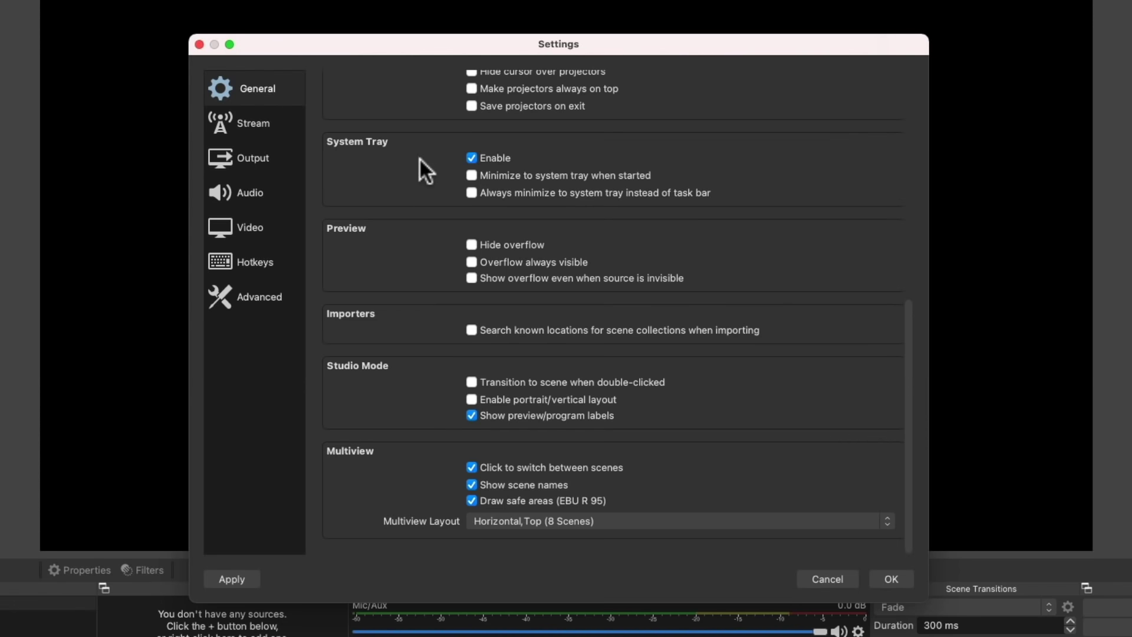
scroll(386, 235, "up", 10)
left_click(233, 85)
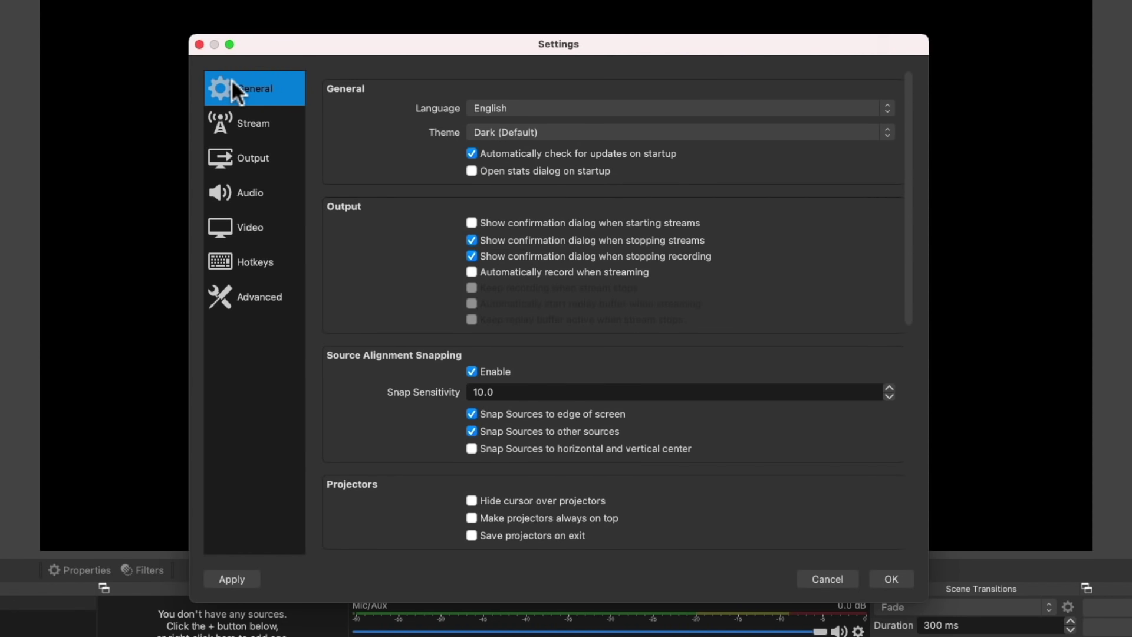
Step: In the stream settings, browse the full list of streaming services and set the service to YouTube - RTMP
left_click(230, 110)
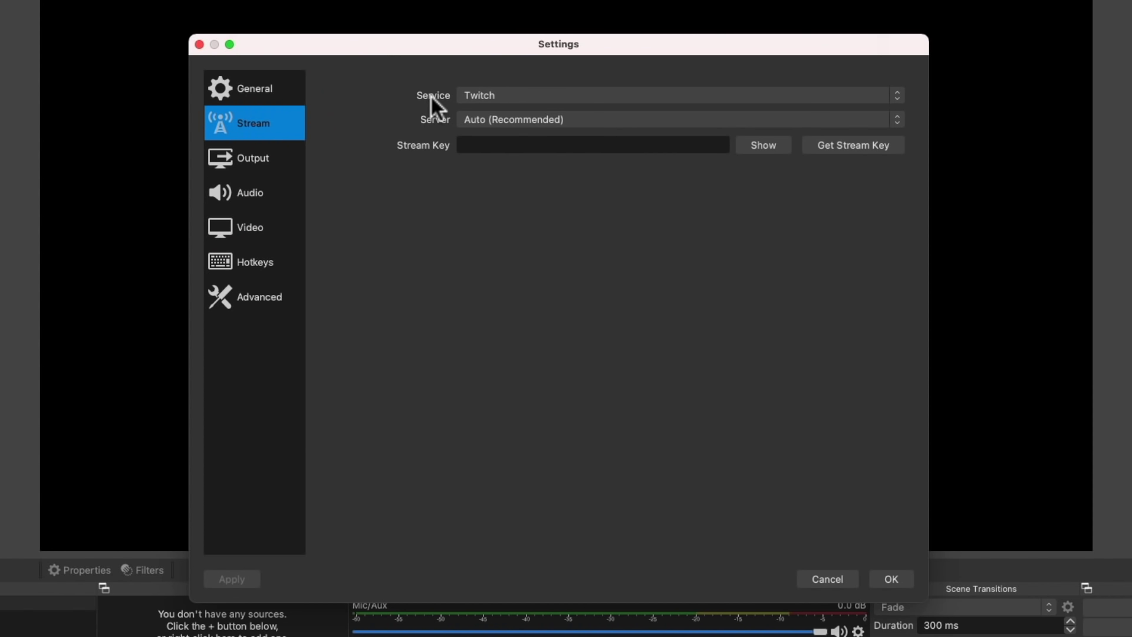
left_click(472, 97)
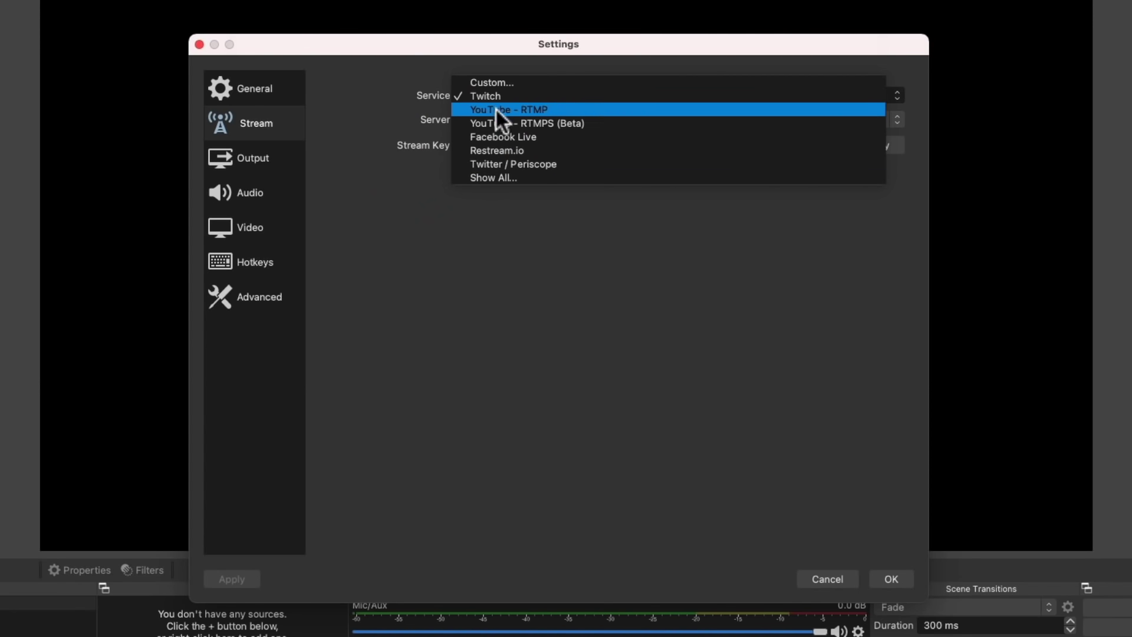
left_click(562, 177)
scroll(552, 484, "down", 3)
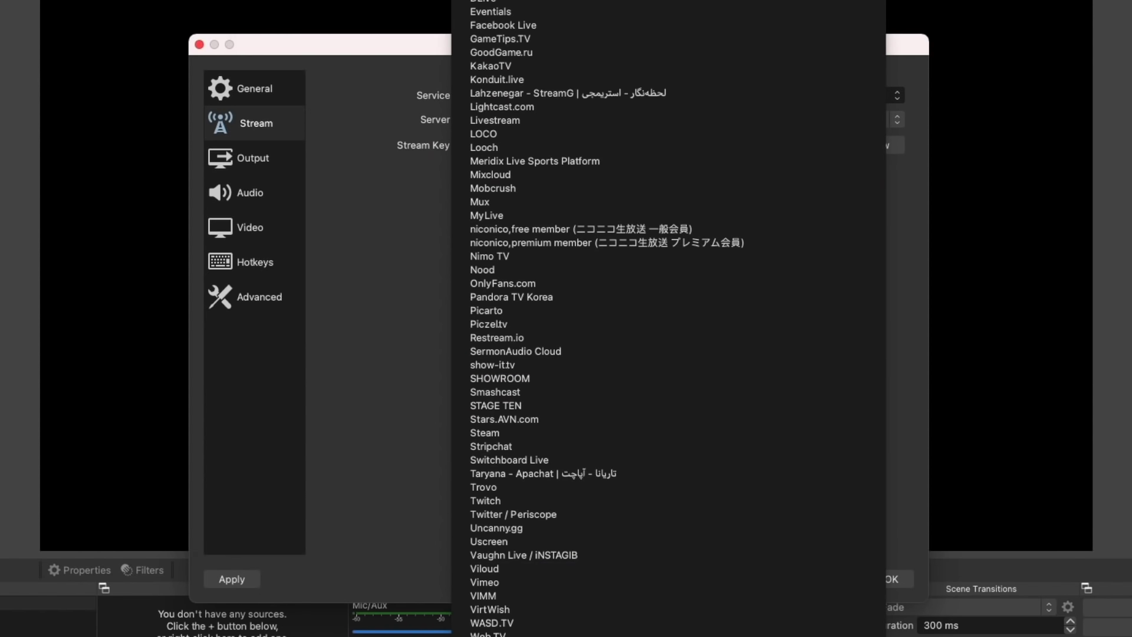
left_click(435, 480)
left_click(543, 96)
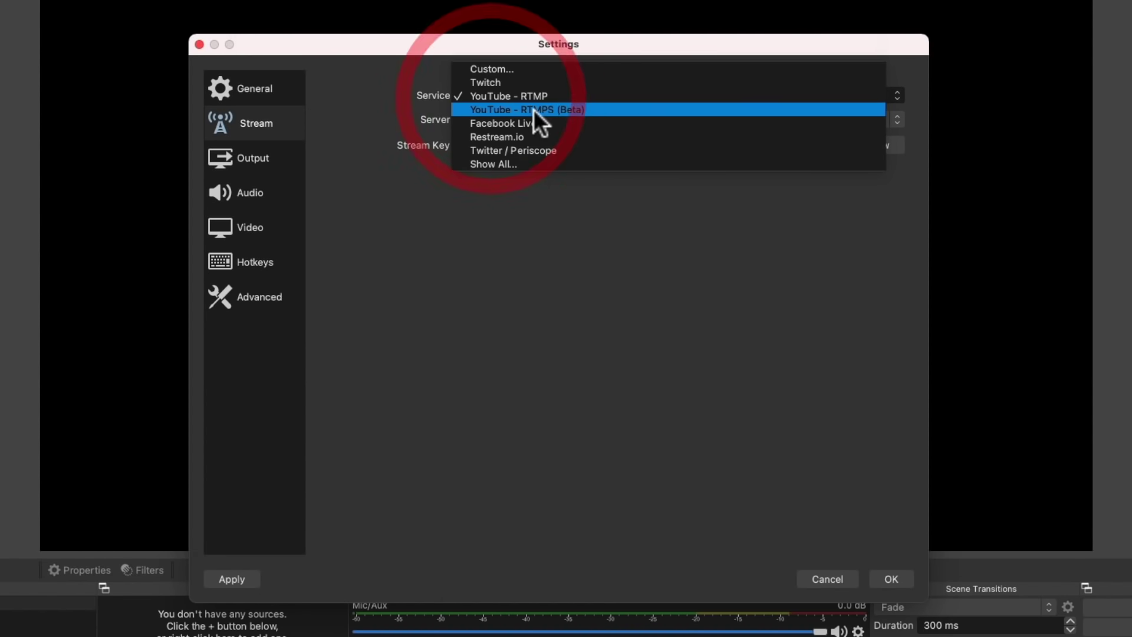
left_click(539, 97)
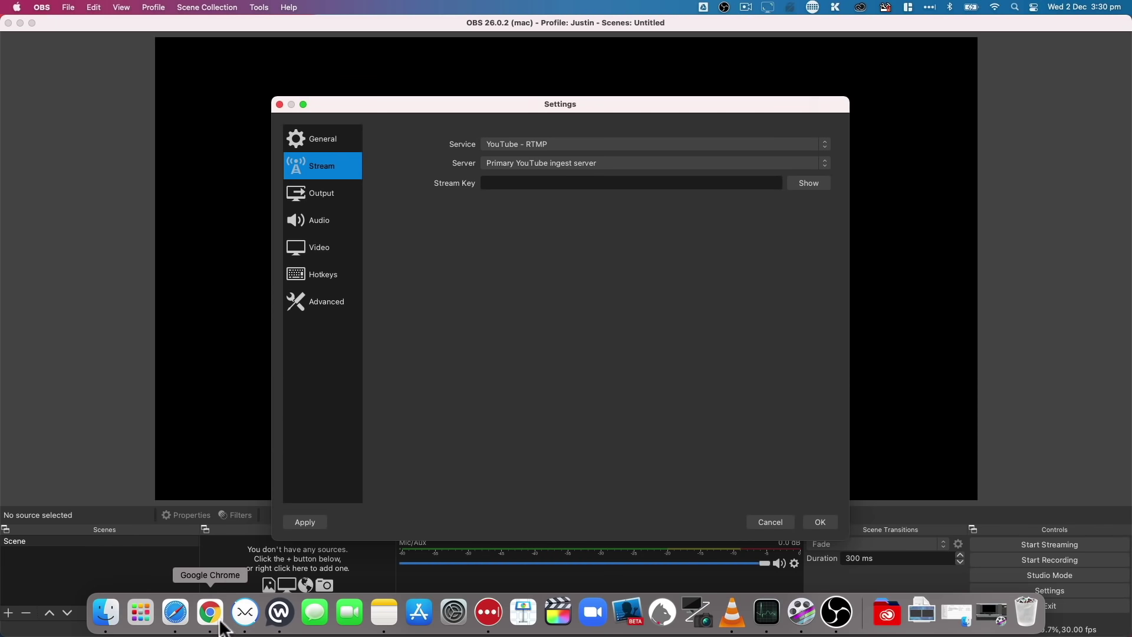
Step: Copy the stream key from YouTube Studio in the browser and paste it into the Stream Key field in OBS
left_click(207, 609)
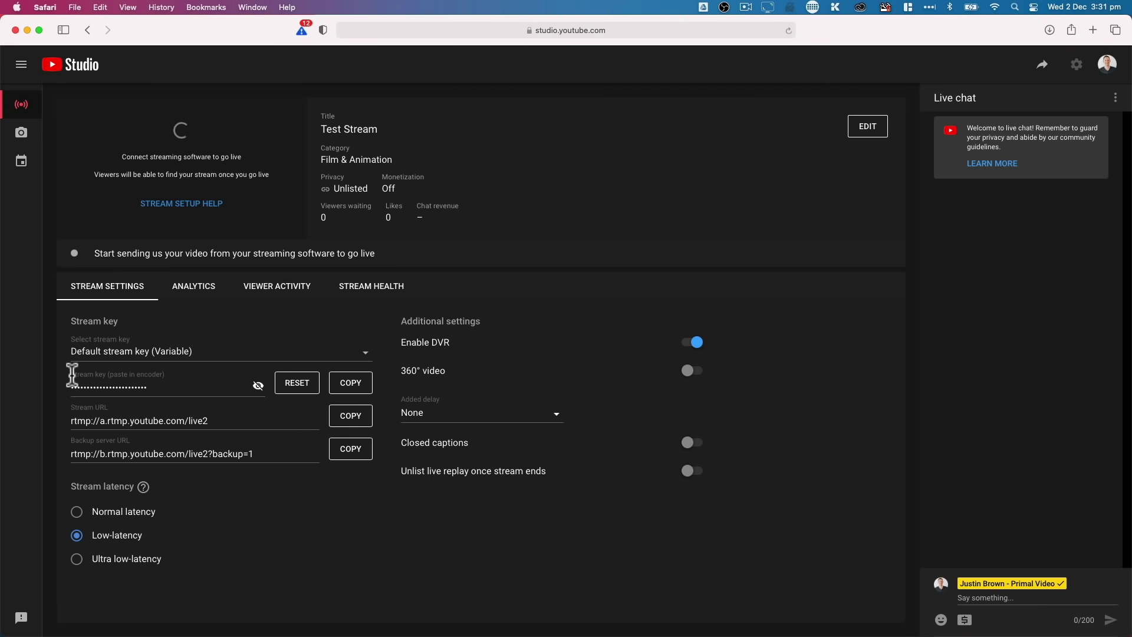
left_click(350, 383)
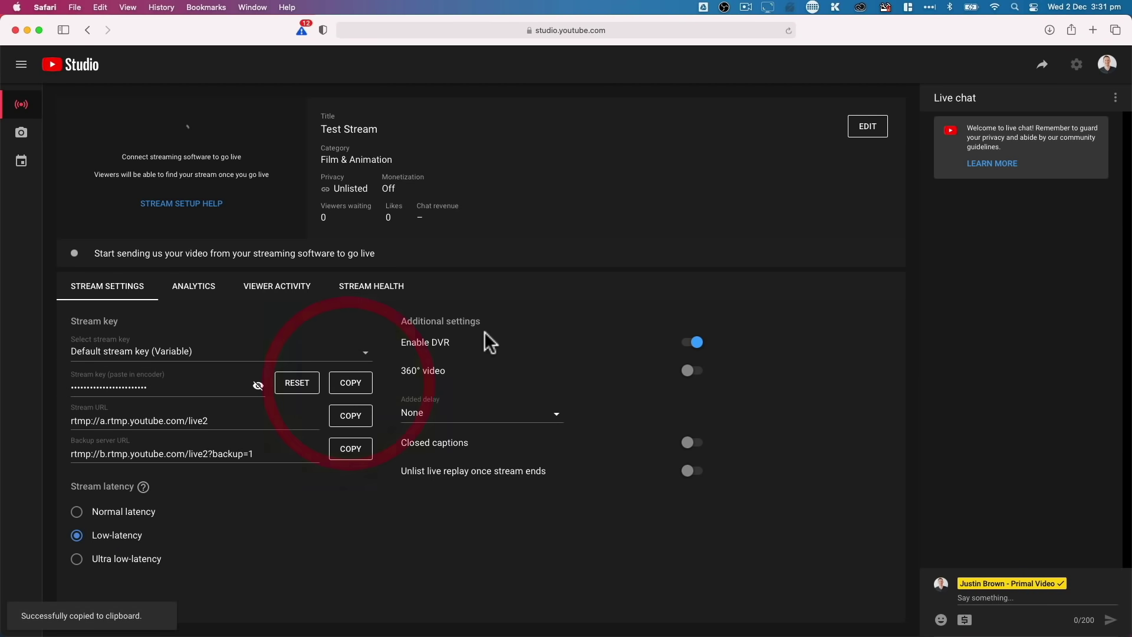
left_click(838, 618)
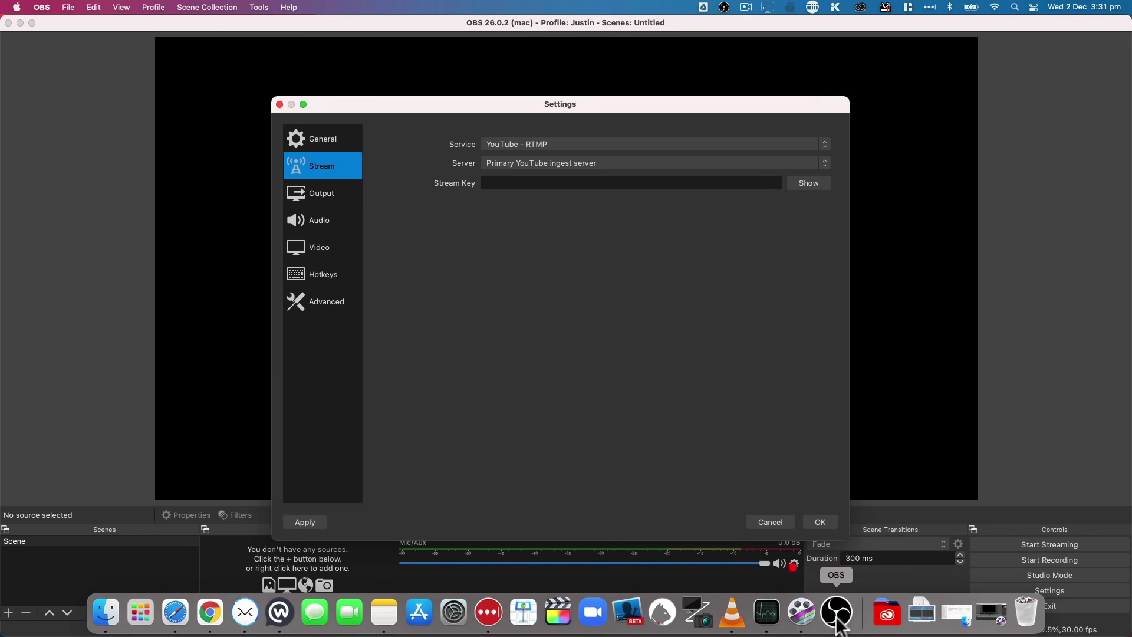
left_click(530, 183)
key("super+v")
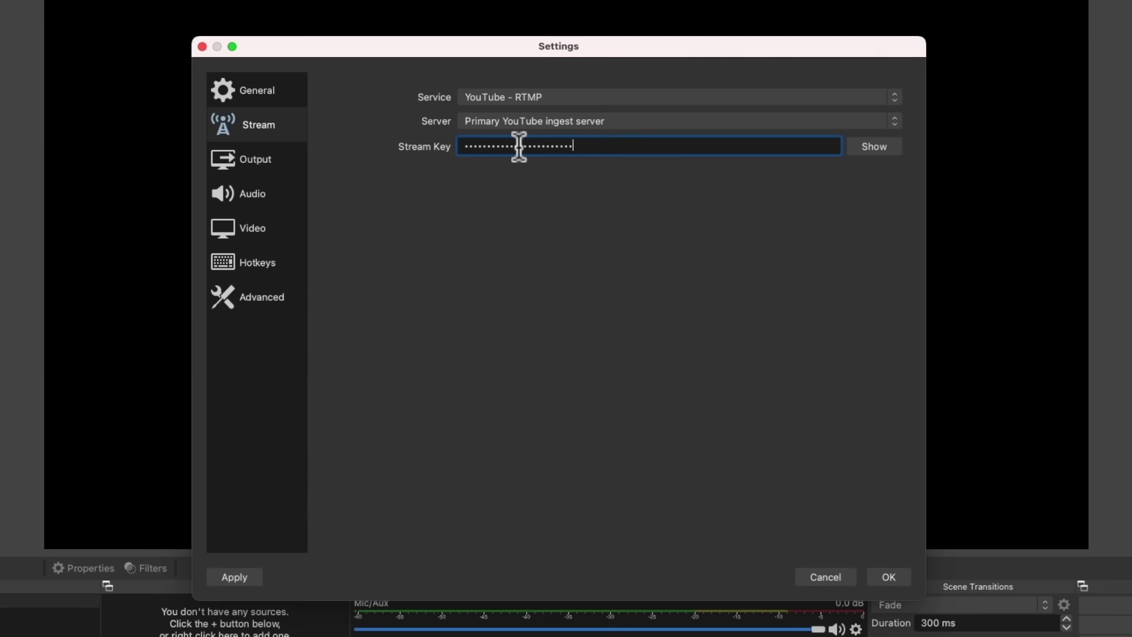
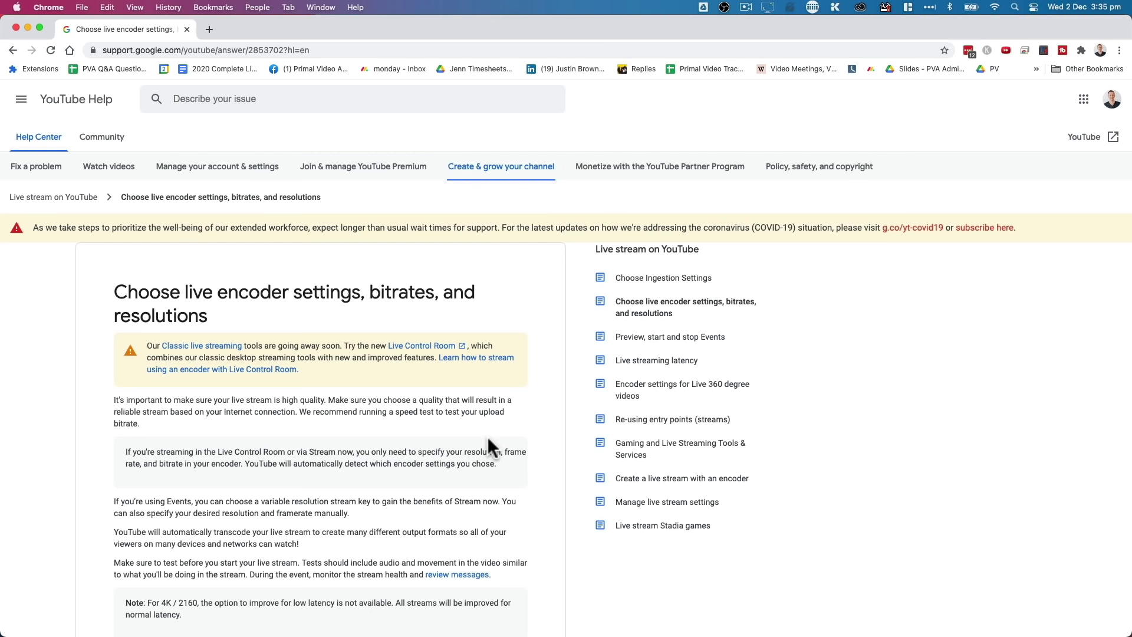
Step: Look up the recommended video bitrate ranges for 720p and 1080p on YouTube Help's live encoder settings page
scroll(488, 441, "down", 6)
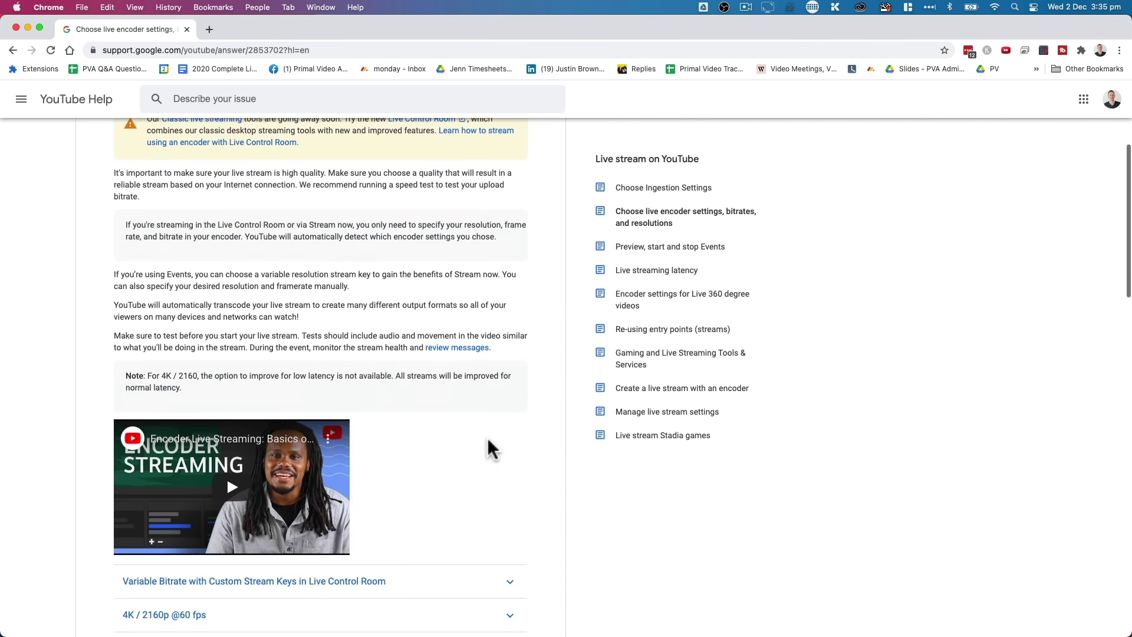
scroll(487, 438, "down", 5)
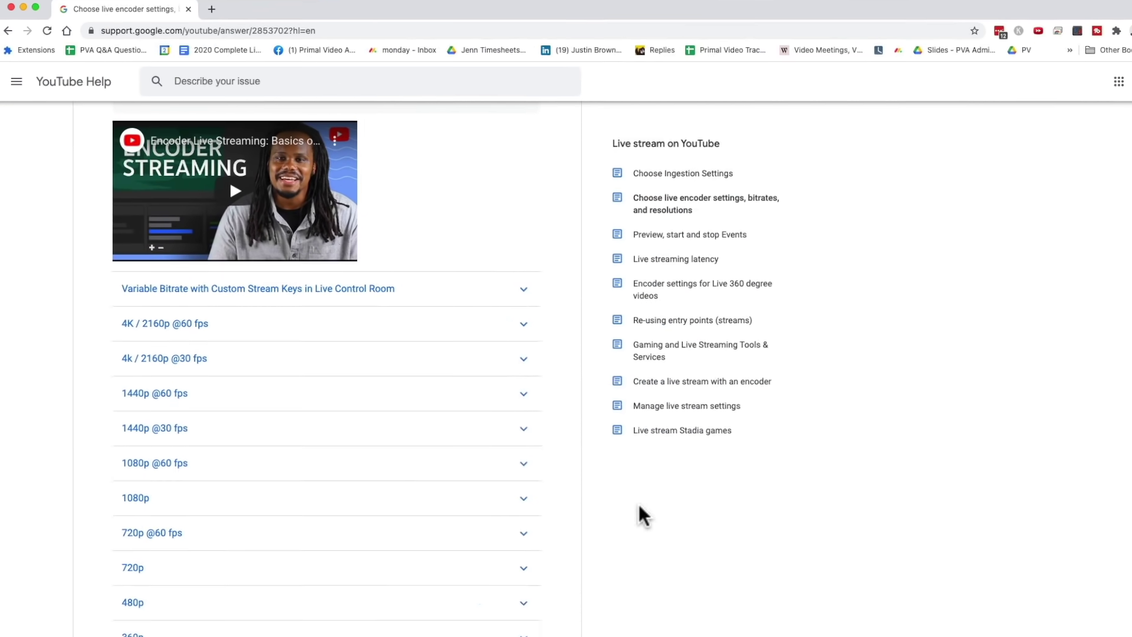
scroll(232, 457, "down", 5)
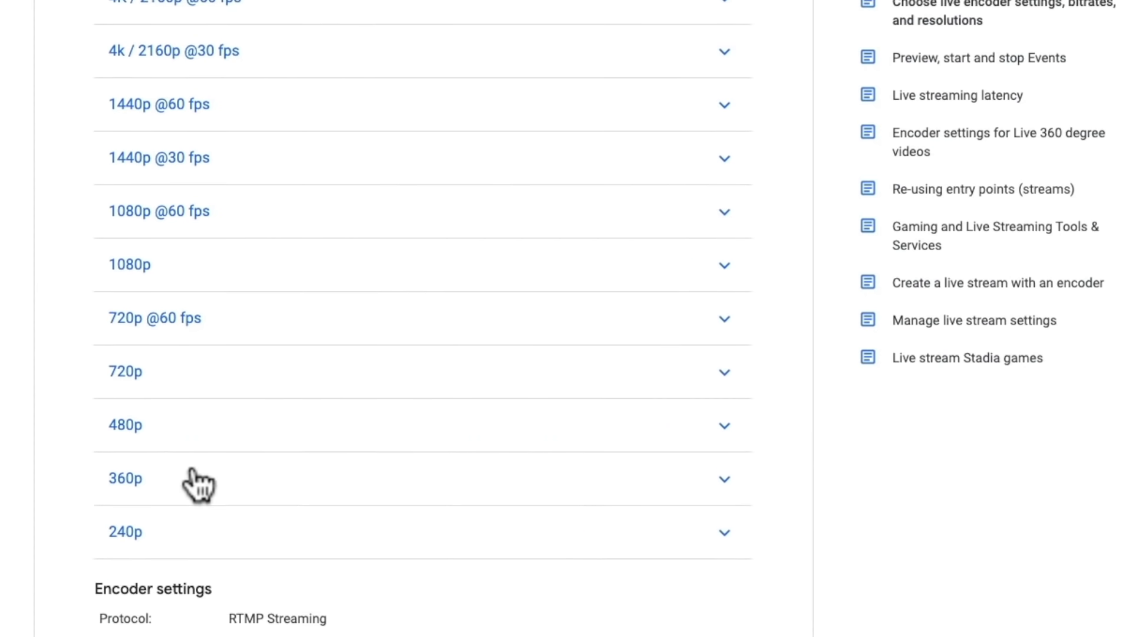
left_click(413, 341)
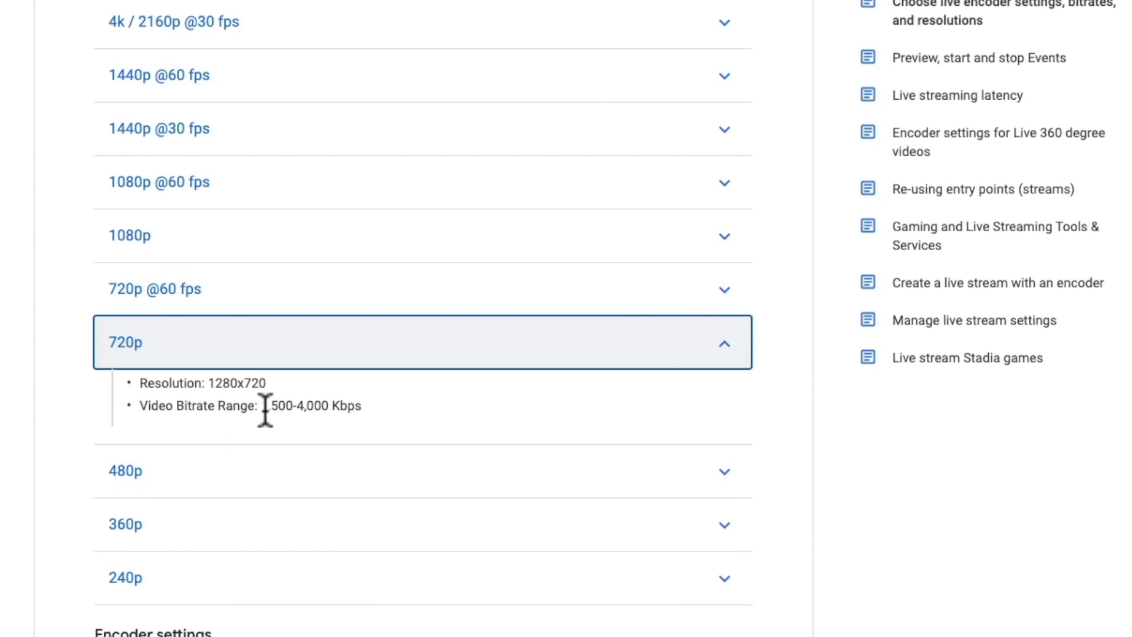
left_click_drag(263, 407, 372, 413)
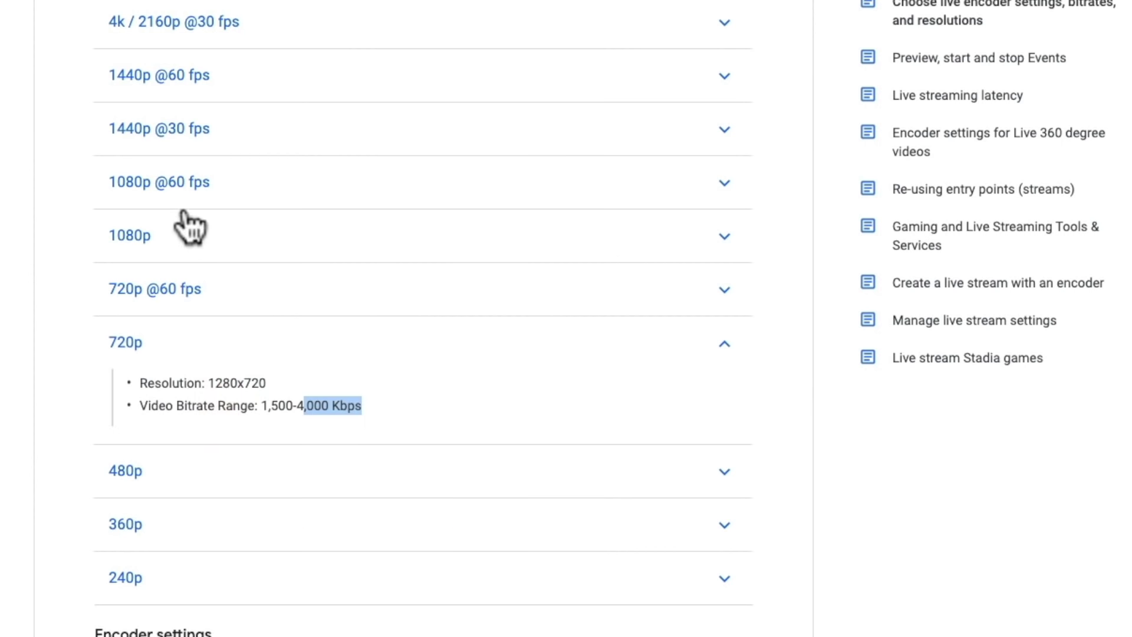
left_click(171, 236)
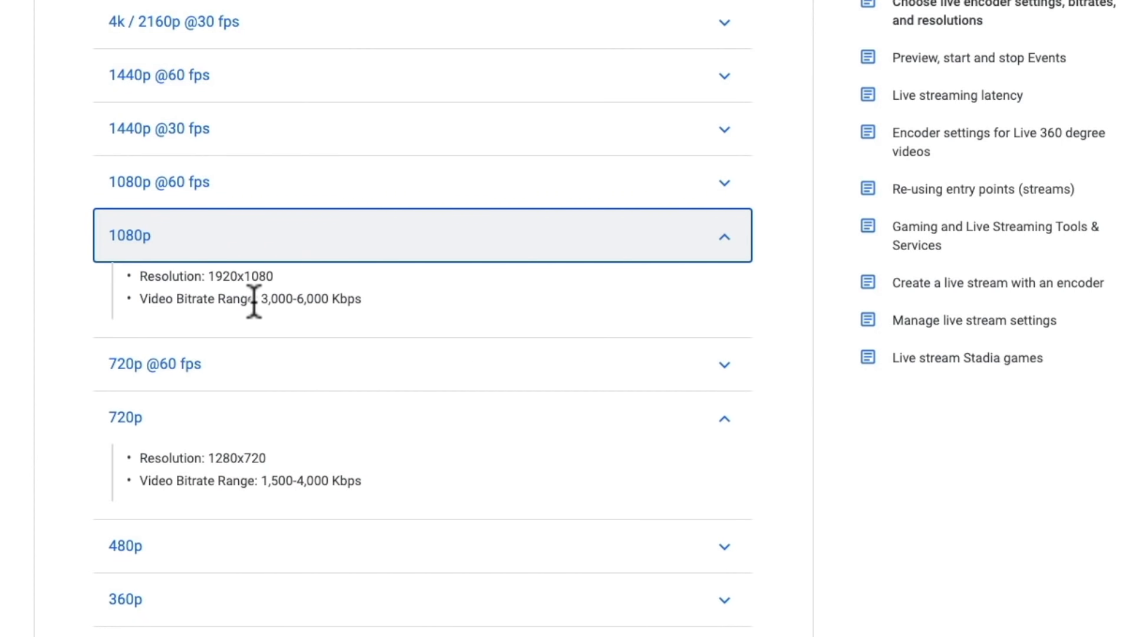
left_click_drag(264, 299, 325, 299)
left_click(344, 299)
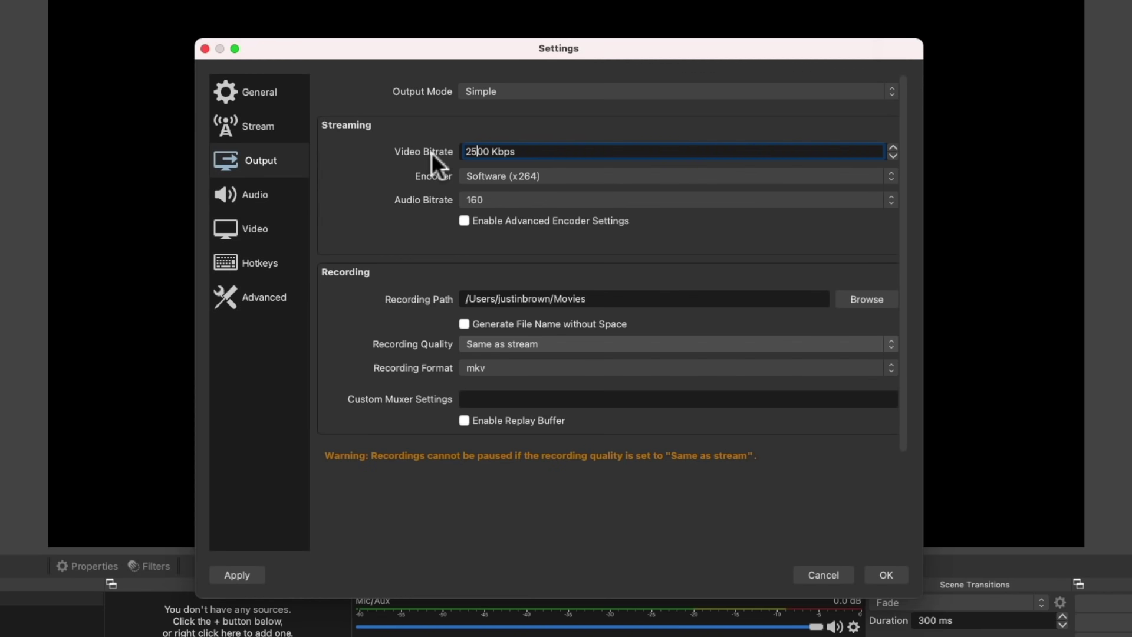
Step: Set the streaming video bitrate to 5000 Kbps and choose 160 as the audio bitrate
key("BackSpace")
key("BackSpace")
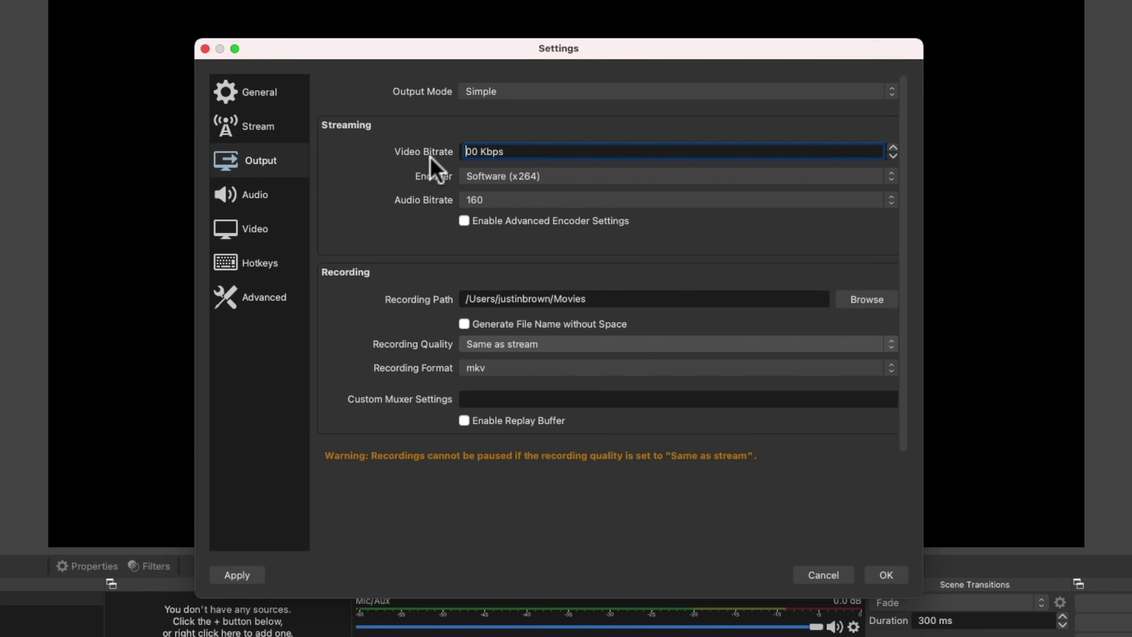
type("50")
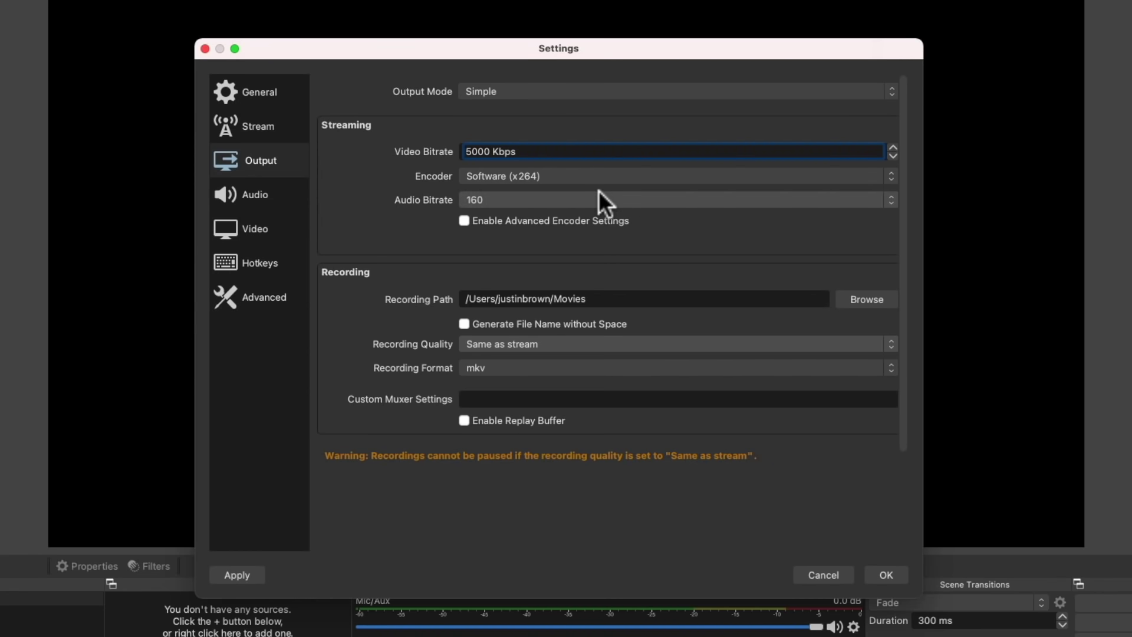
left_click(447, 151)
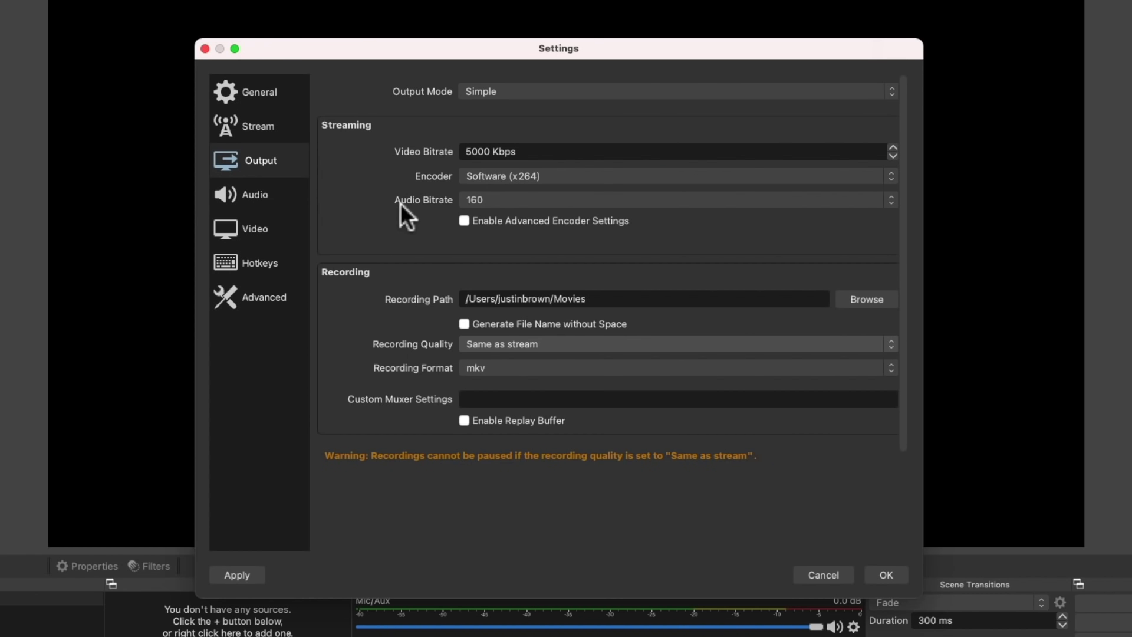
left_click(500, 200)
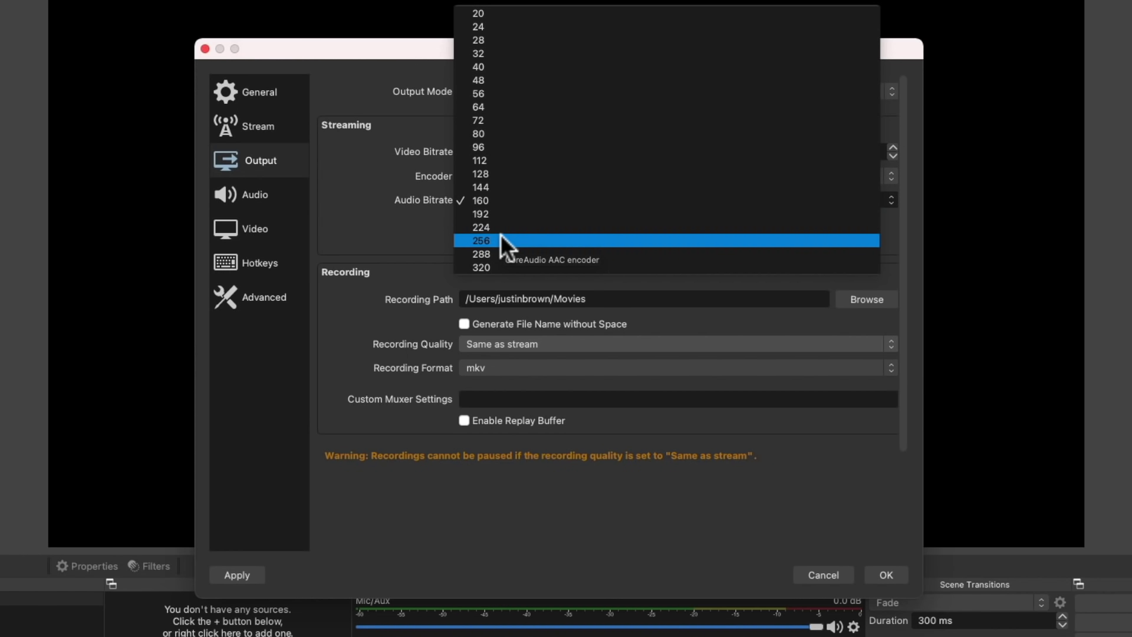
left_click(498, 201)
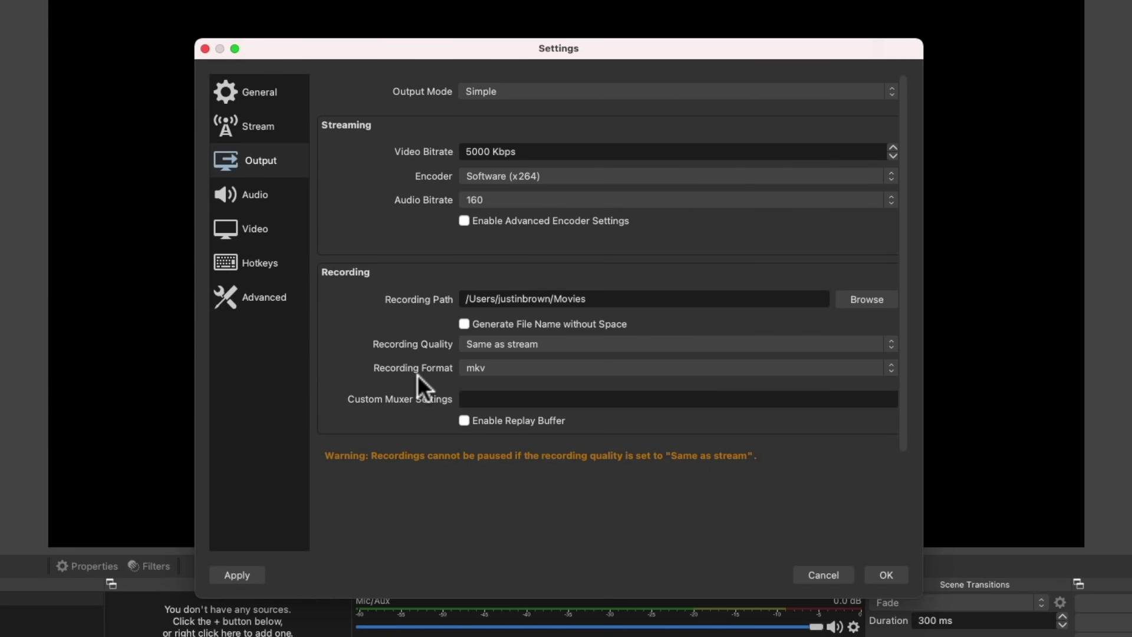
Step: Set the recording format to mp4 and the recording quality to High Quality, Medium File Size
left_click(477, 371)
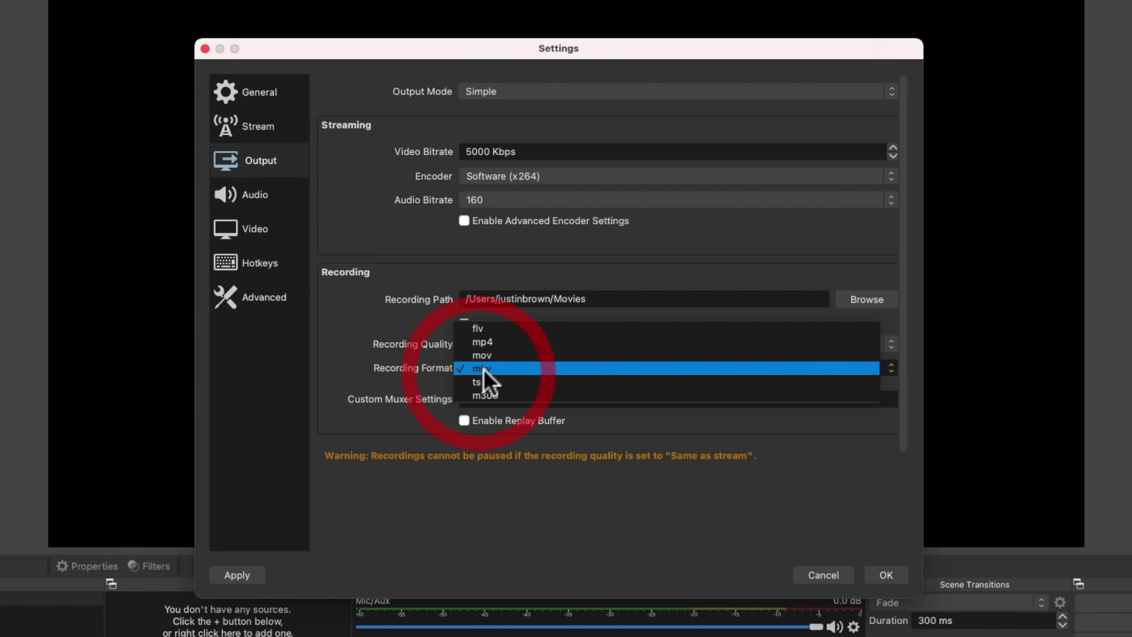
left_click(498, 342)
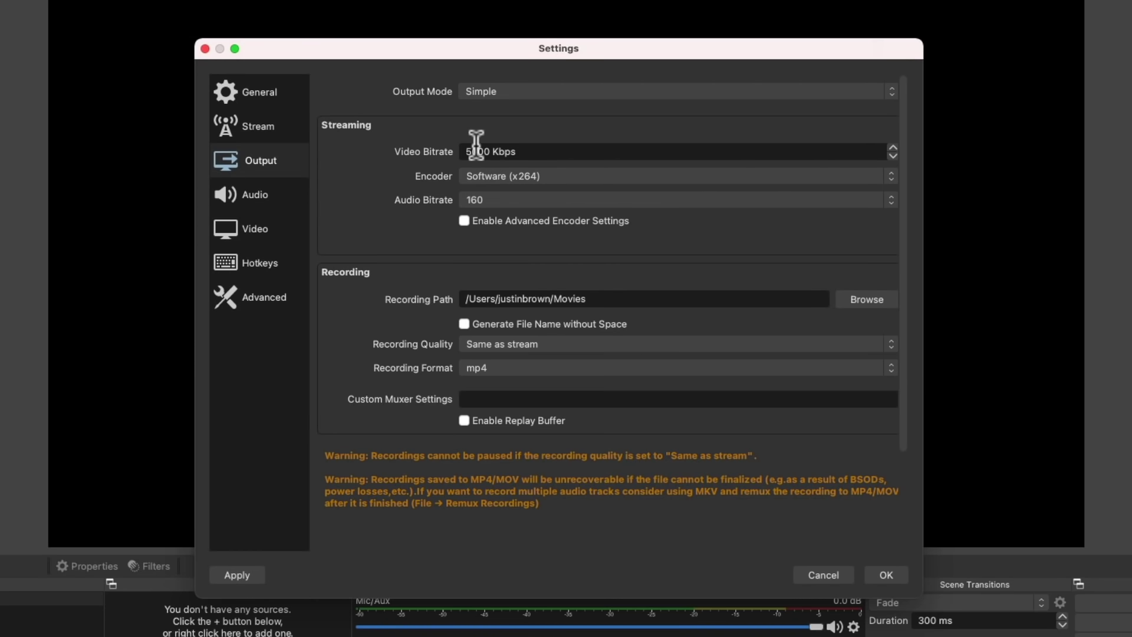
left_click(588, 338)
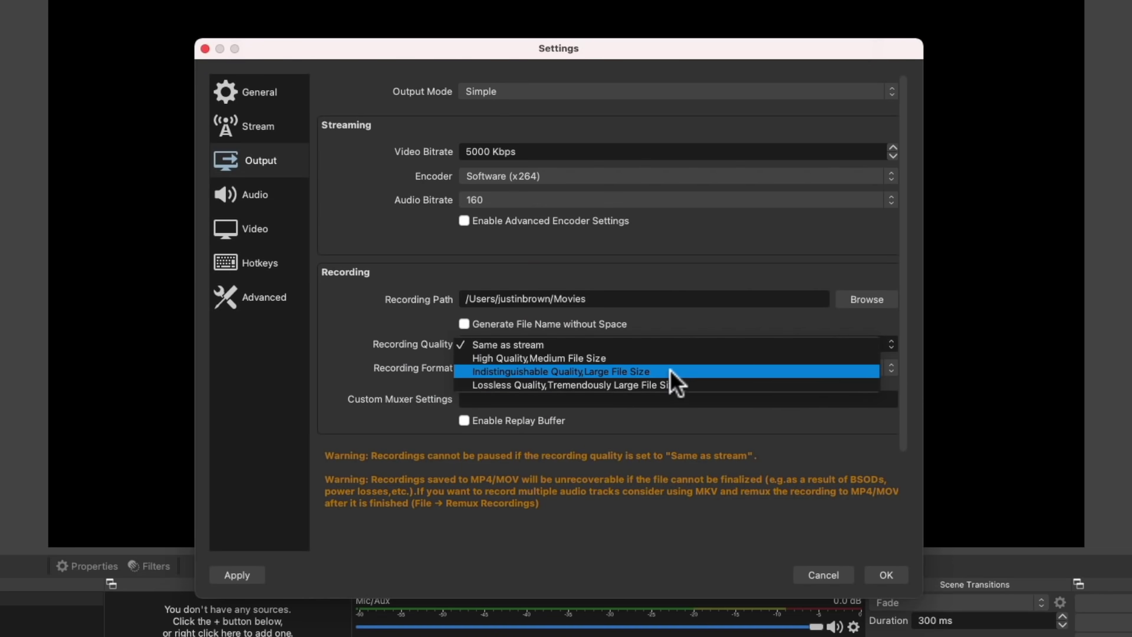
left_click(654, 358)
Step: In the audio settings, choose Stereo channels and set Mic/Auxiliary Audio to Cam Link 4K
left_click(265, 197)
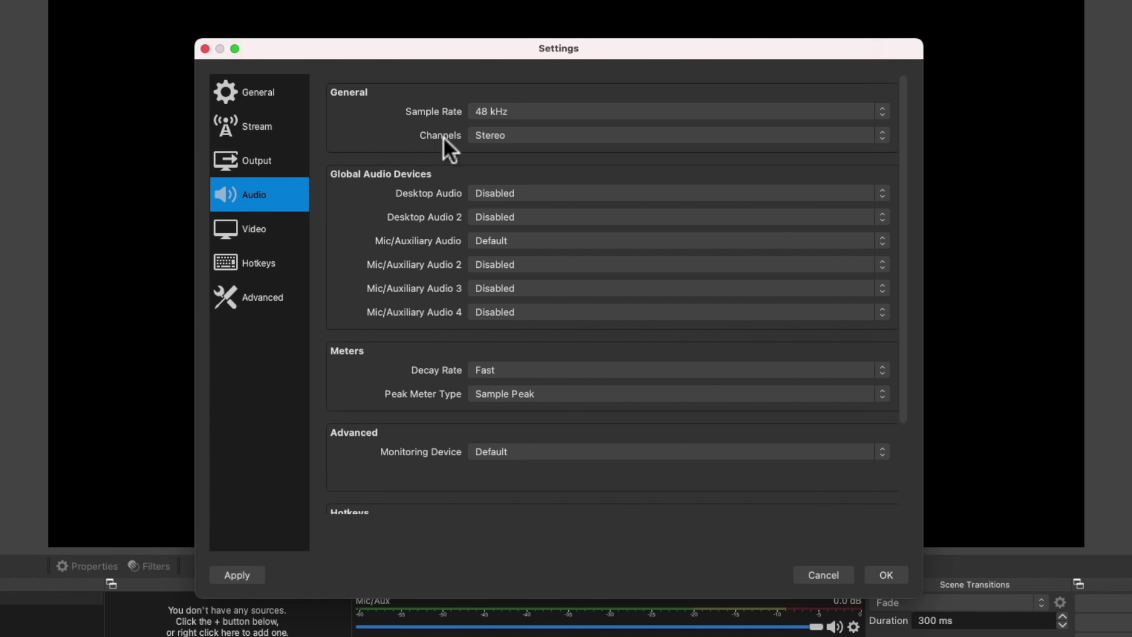
left_click(474, 134)
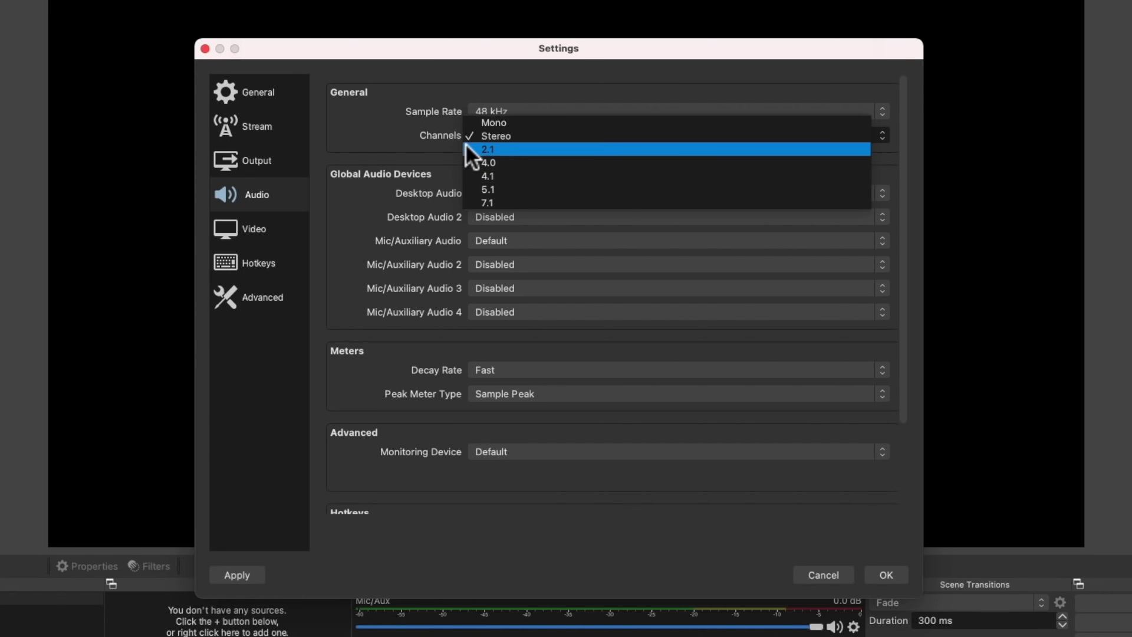
left_click(510, 136)
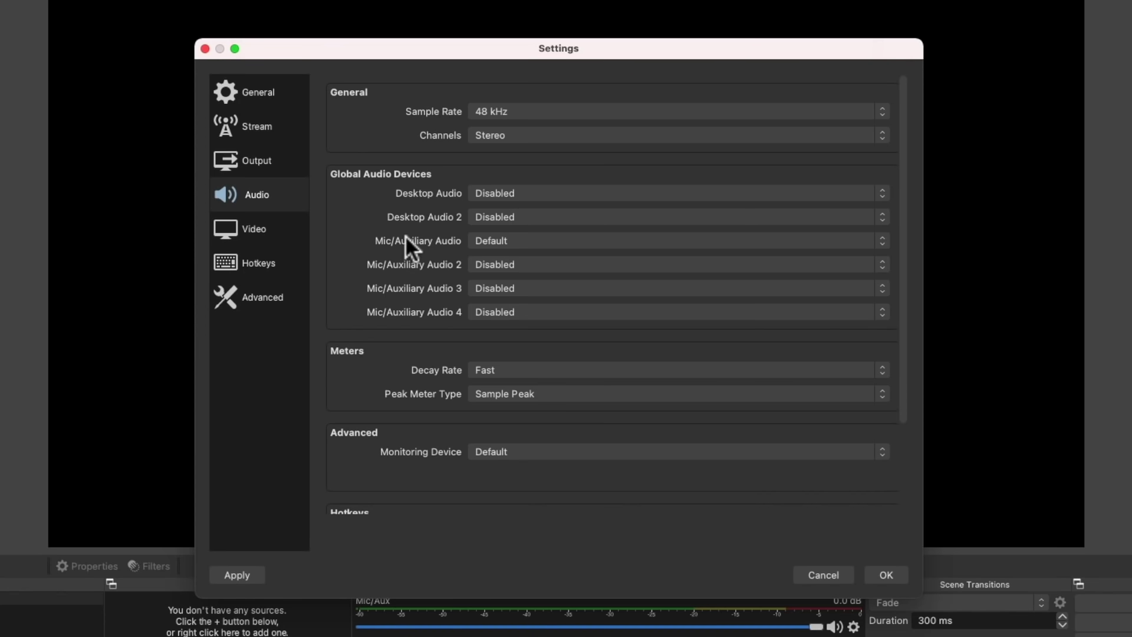
left_click(498, 239)
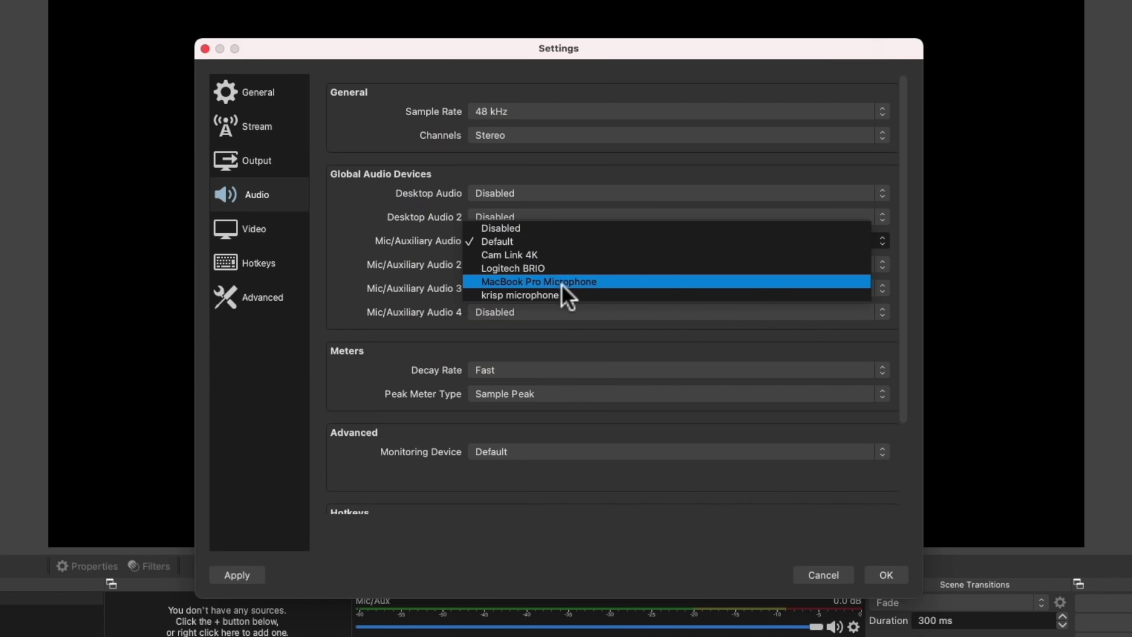
left_click(513, 254)
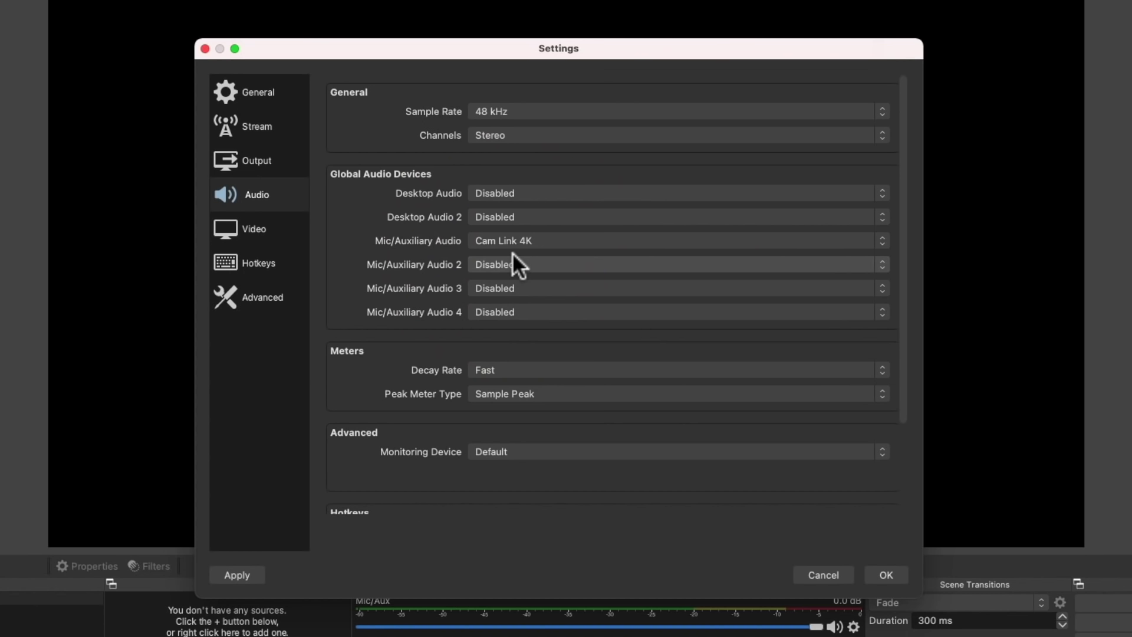
Step: In the video settings, set the output (scaled) resolution to 1920x1080
left_click(269, 228)
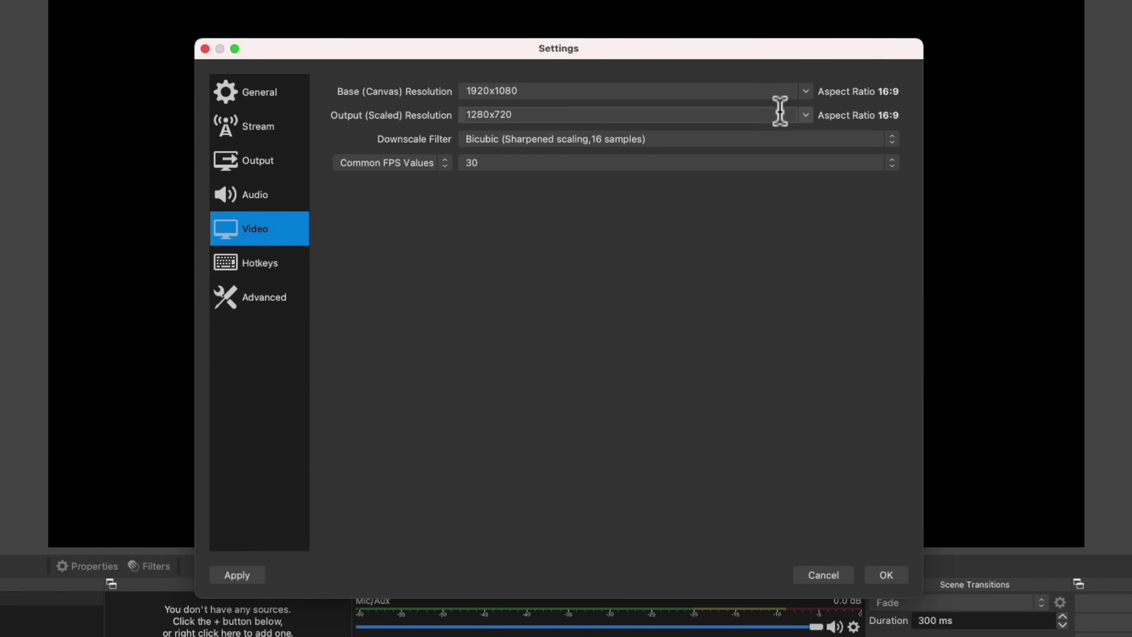
left_click(805, 115)
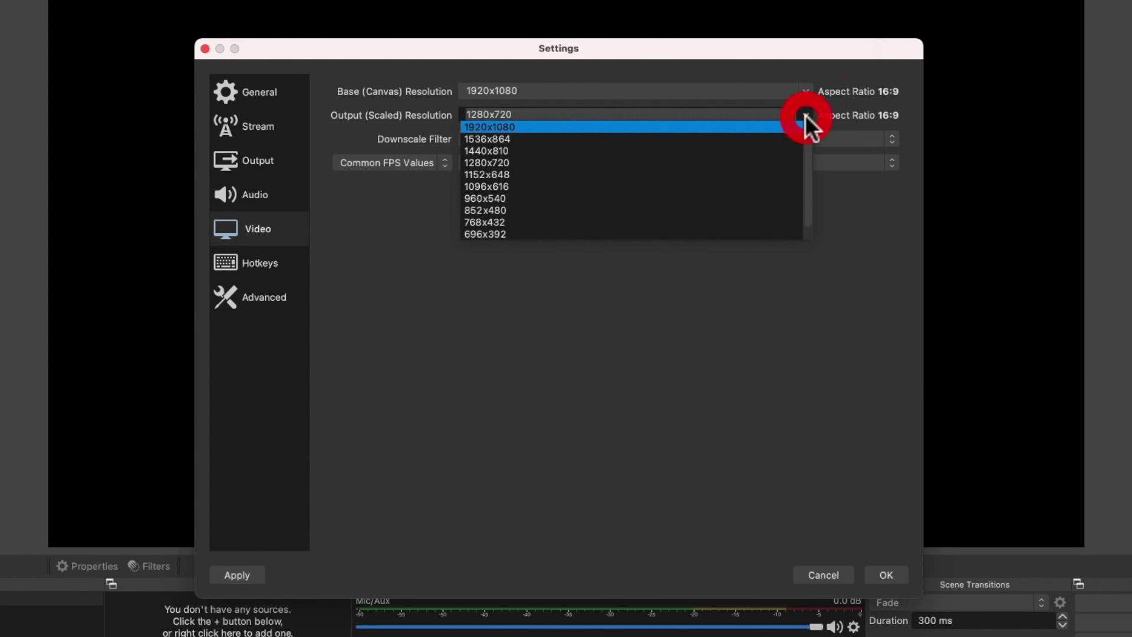
left_click(728, 126)
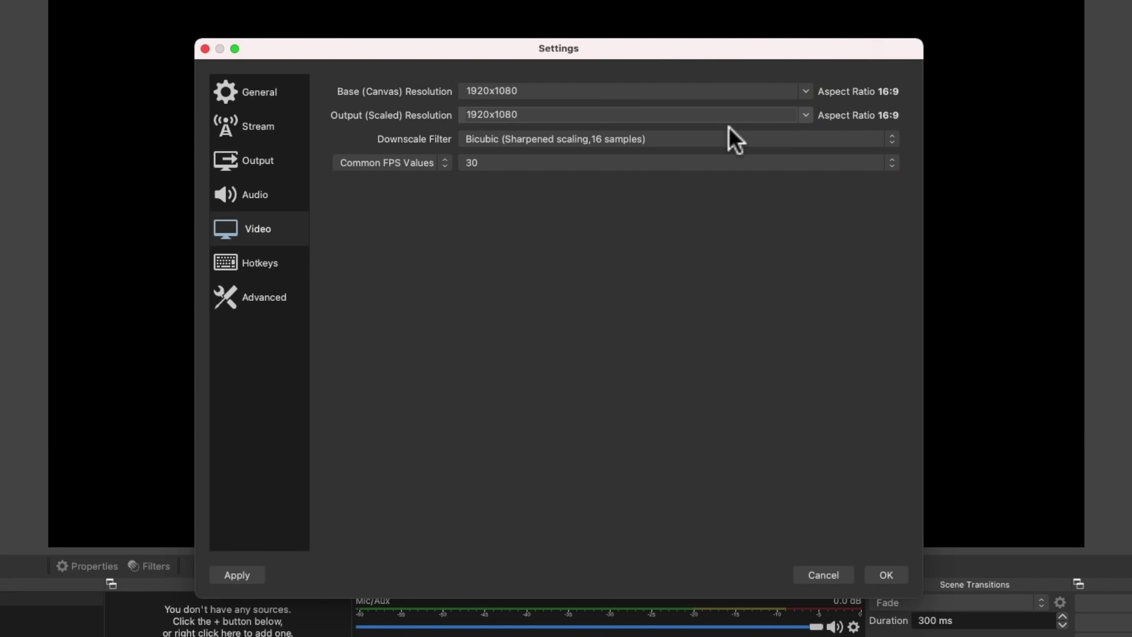
left_click(805, 115)
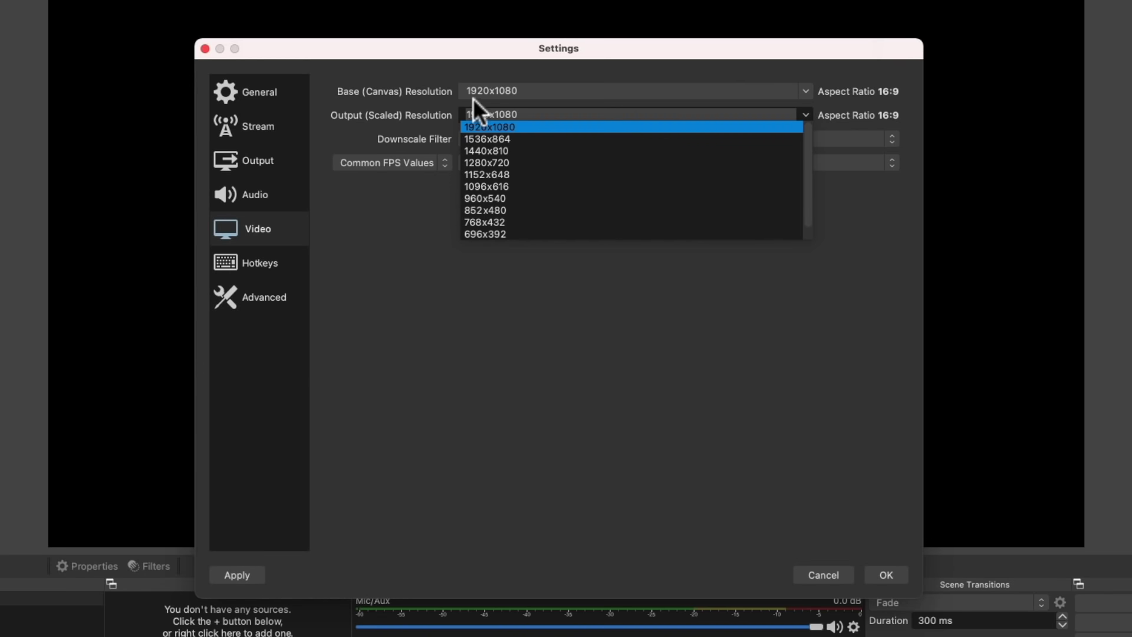
left_click(502, 128)
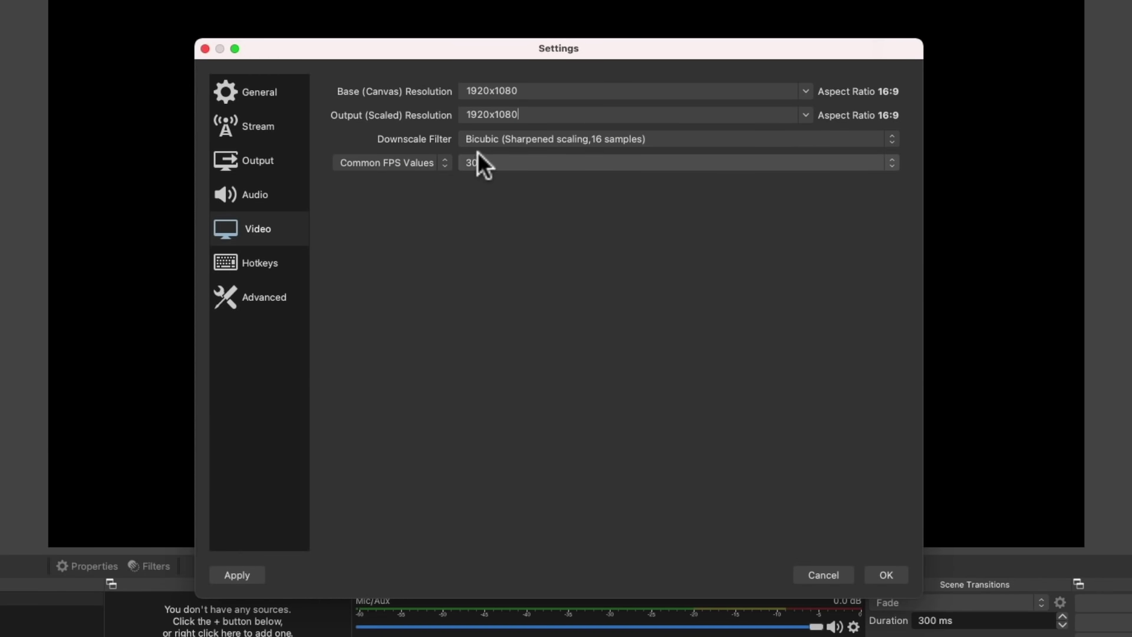
Step: Review the actions that can be given hotkeys, from streaming and recording down to scene and microphone controls
left_click(277, 263)
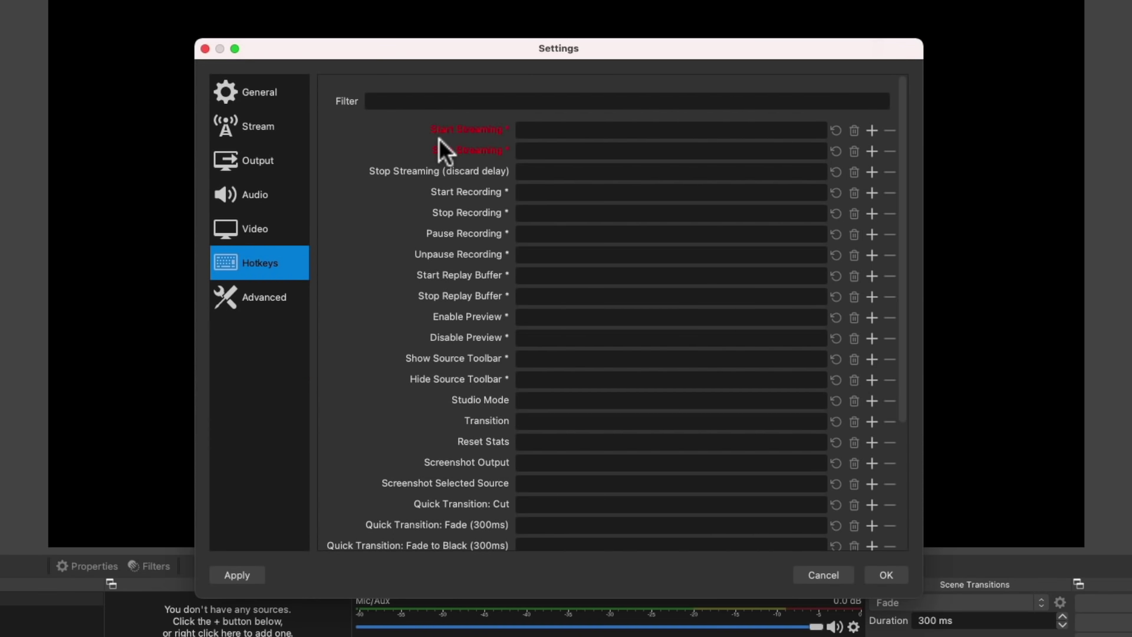
mouse_move(439, 139)
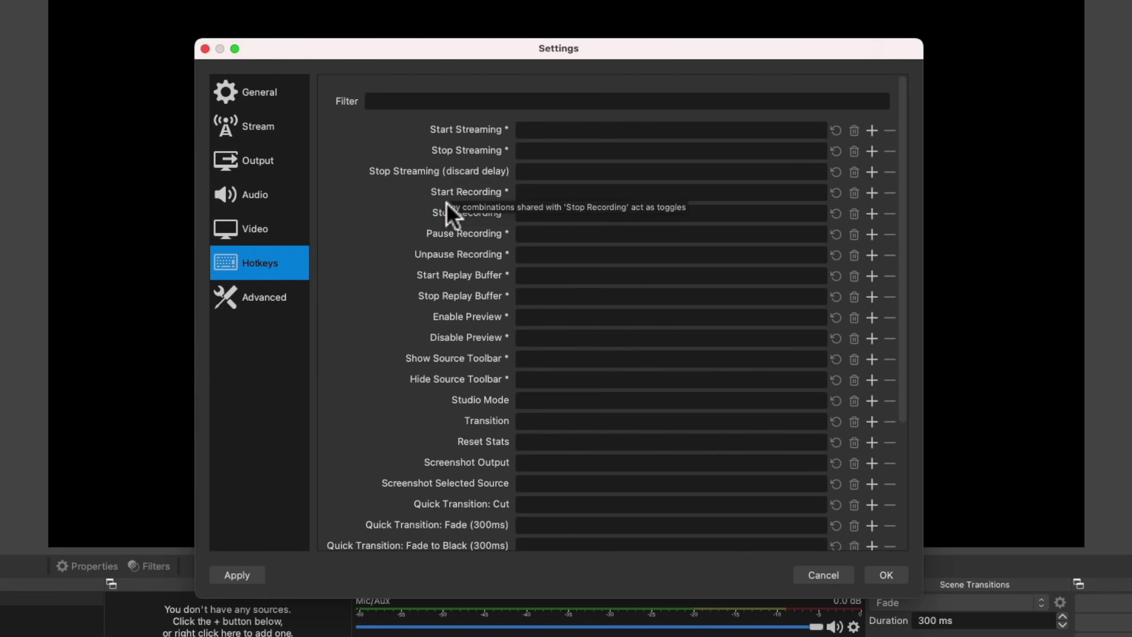
scroll(343, 448, "down", 5)
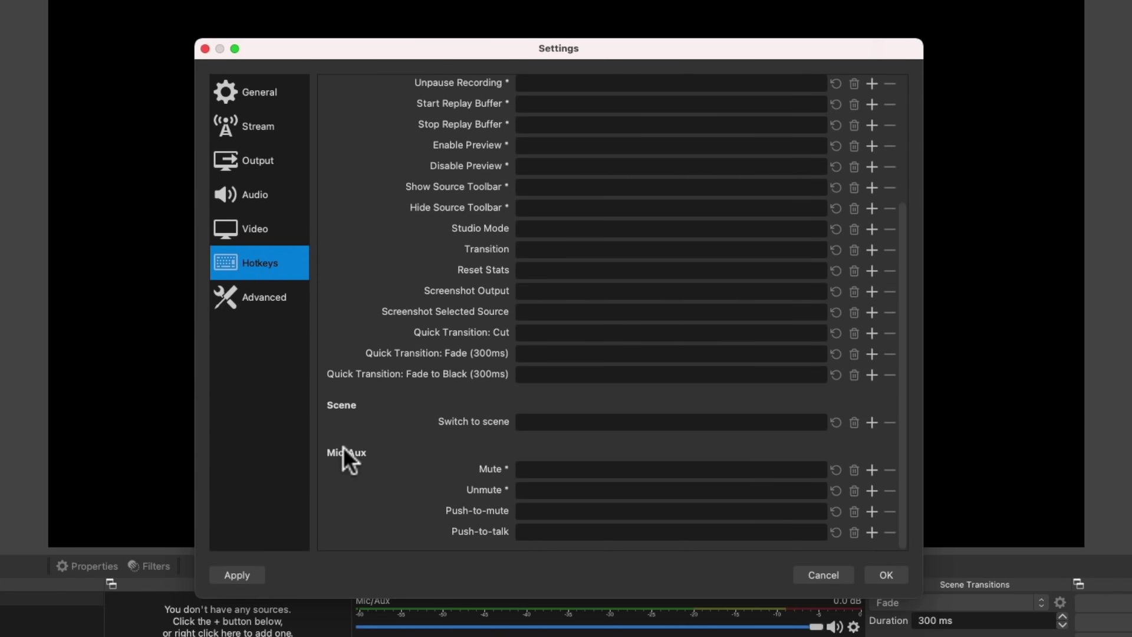
scroll(343, 447, "up", 5)
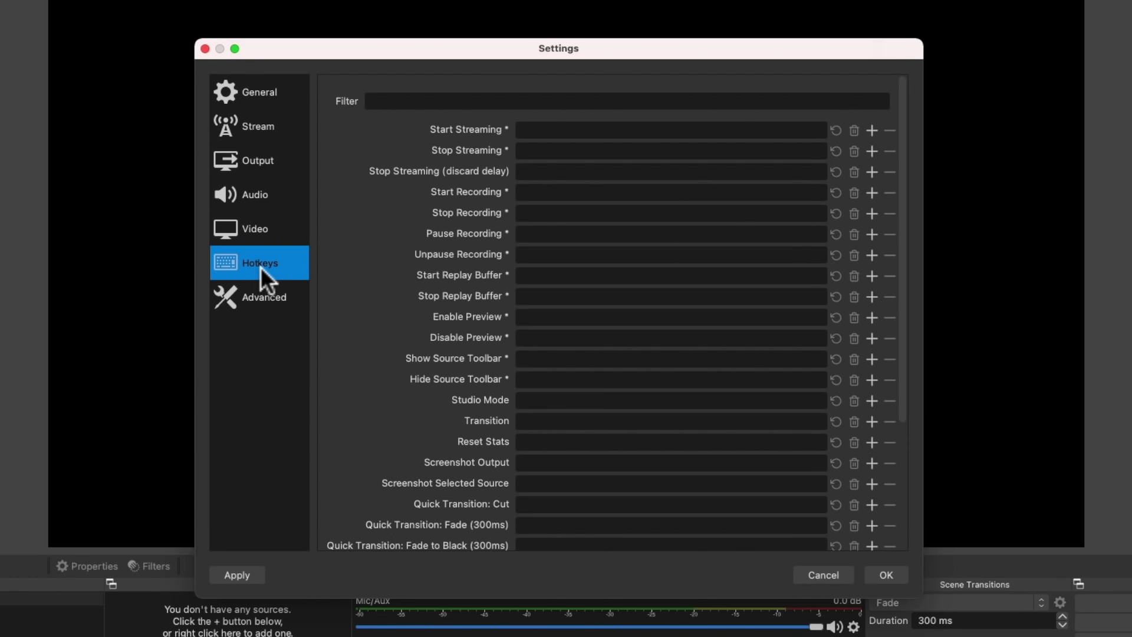
Step: Review the advanced settings from video down to hotkey focus behavior, and save all the settings changes
left_click(271, 310)
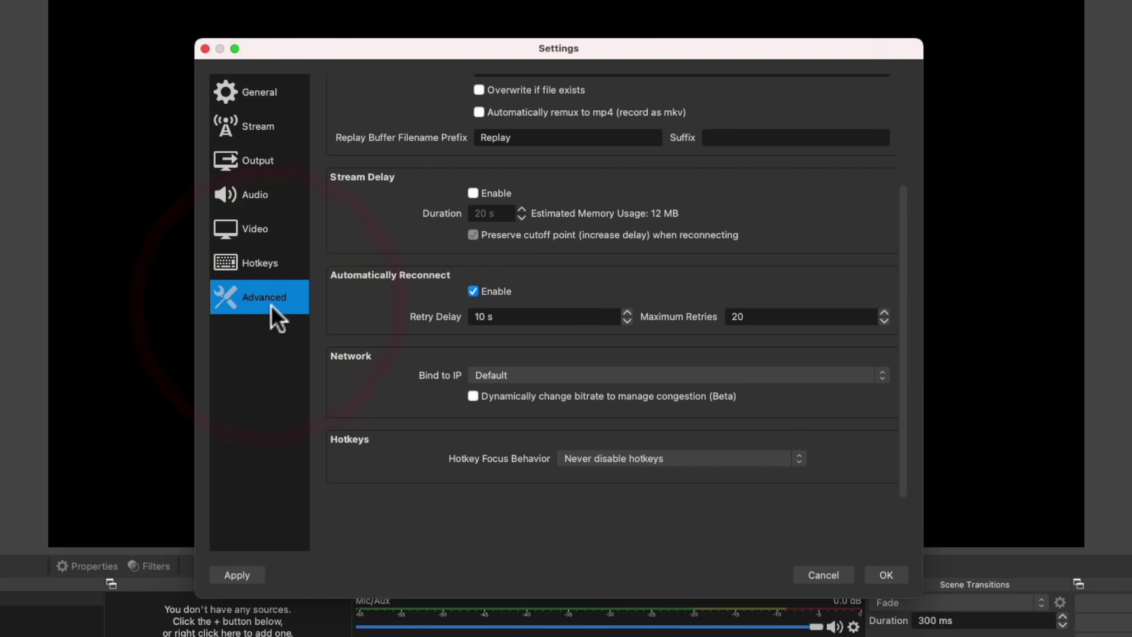
scroll(369, 235, "up", 5)
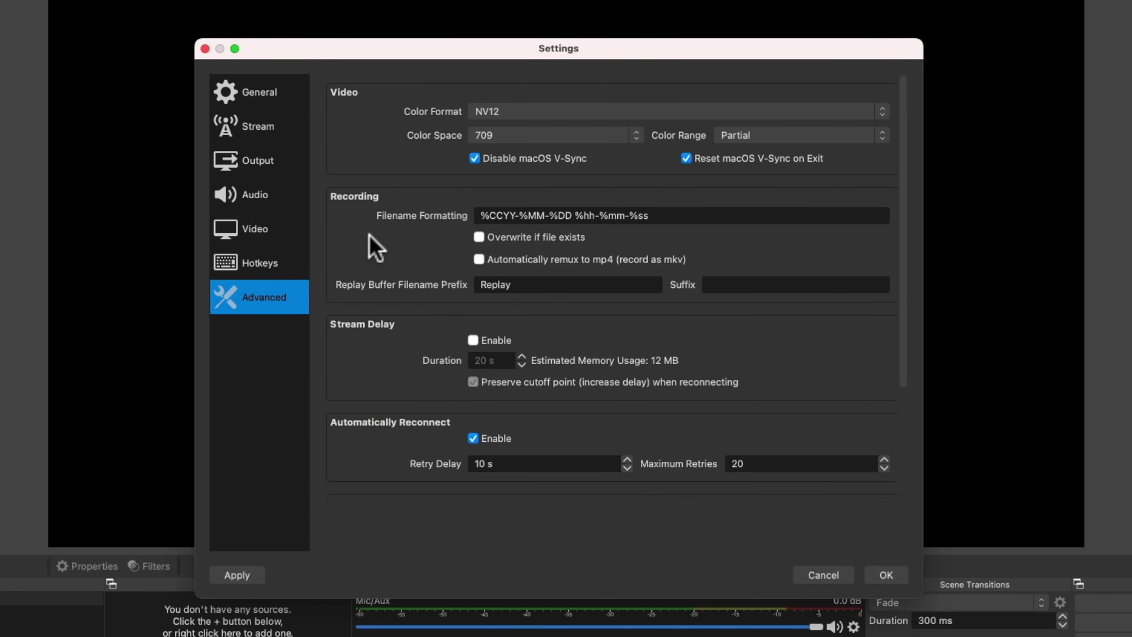
scroll(369, 235, "down", 5)
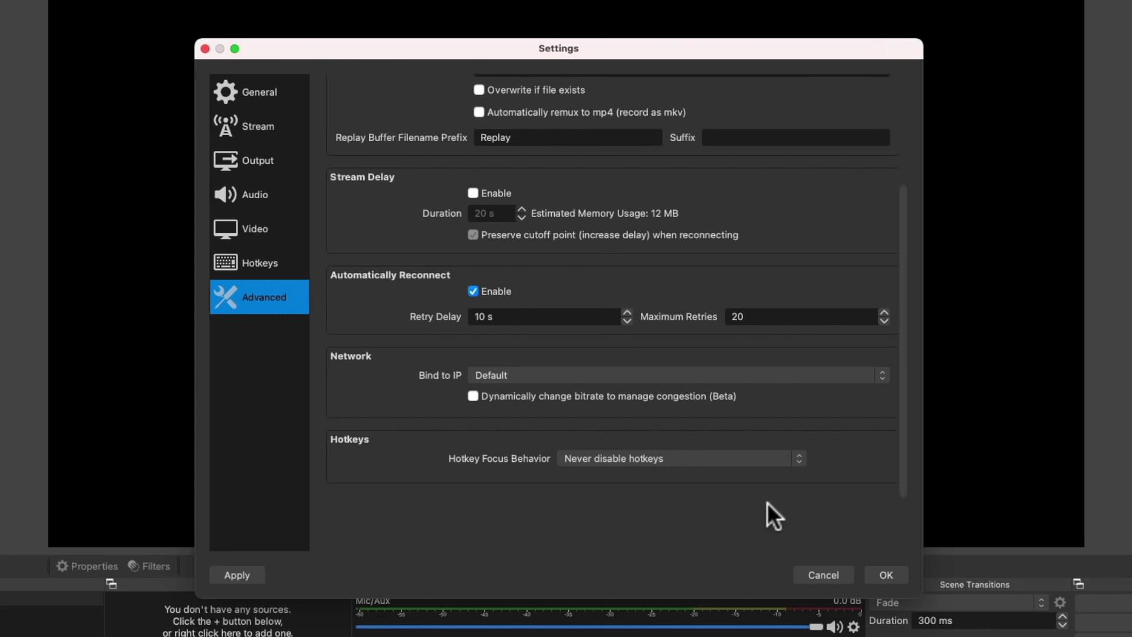
left_click(887, 570)
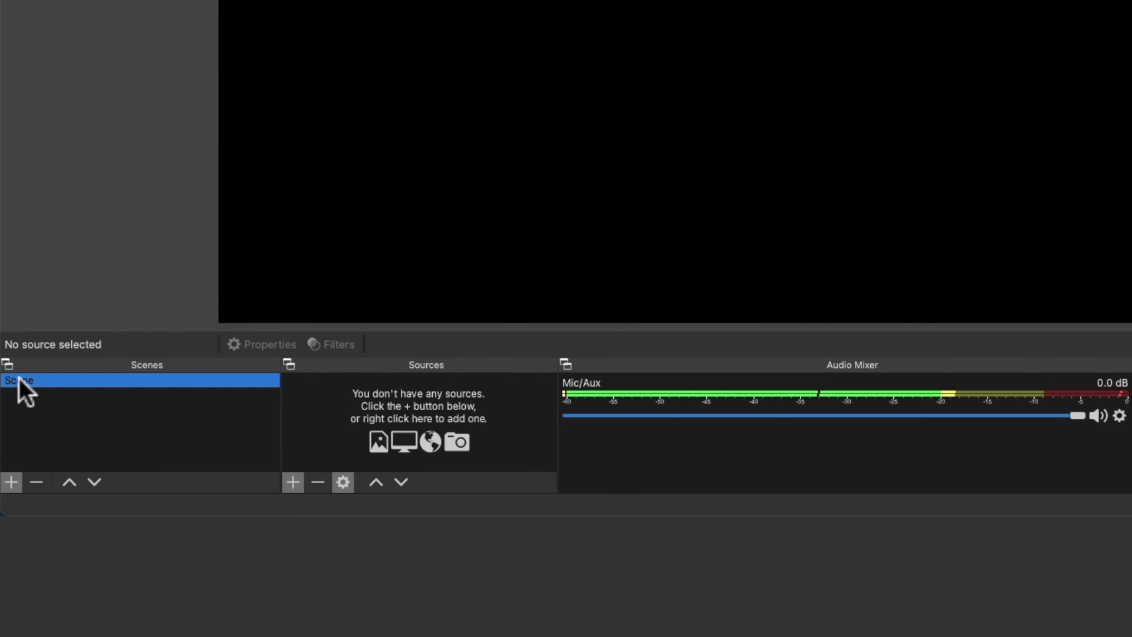
Step: Rename the existing scene as Main Camera
right_click(19, 380)
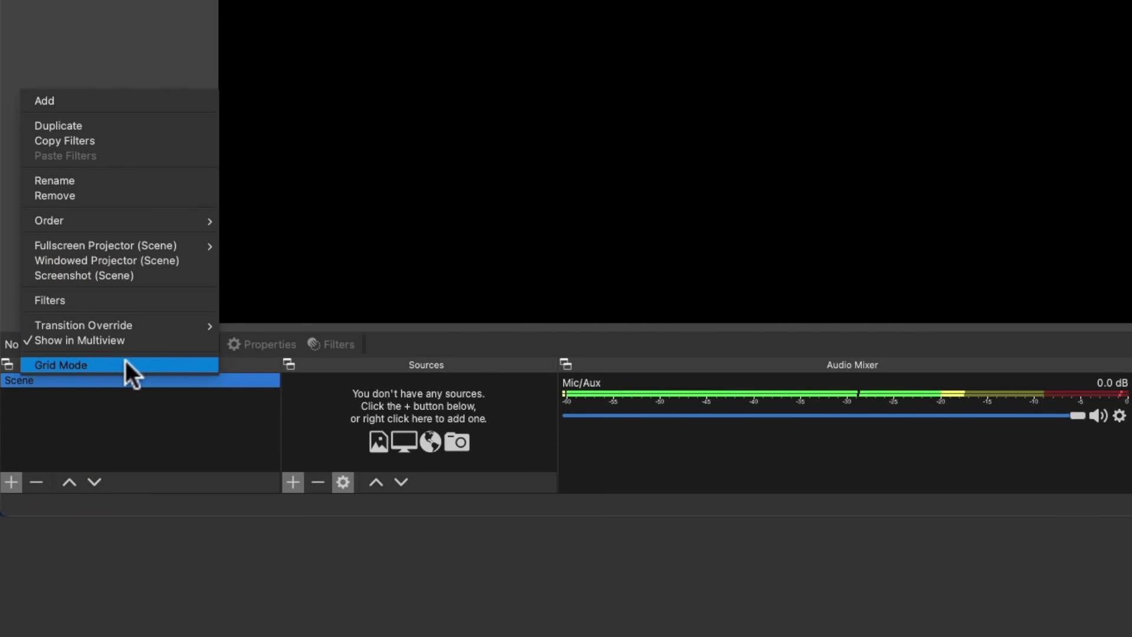
left_click(115, 176)
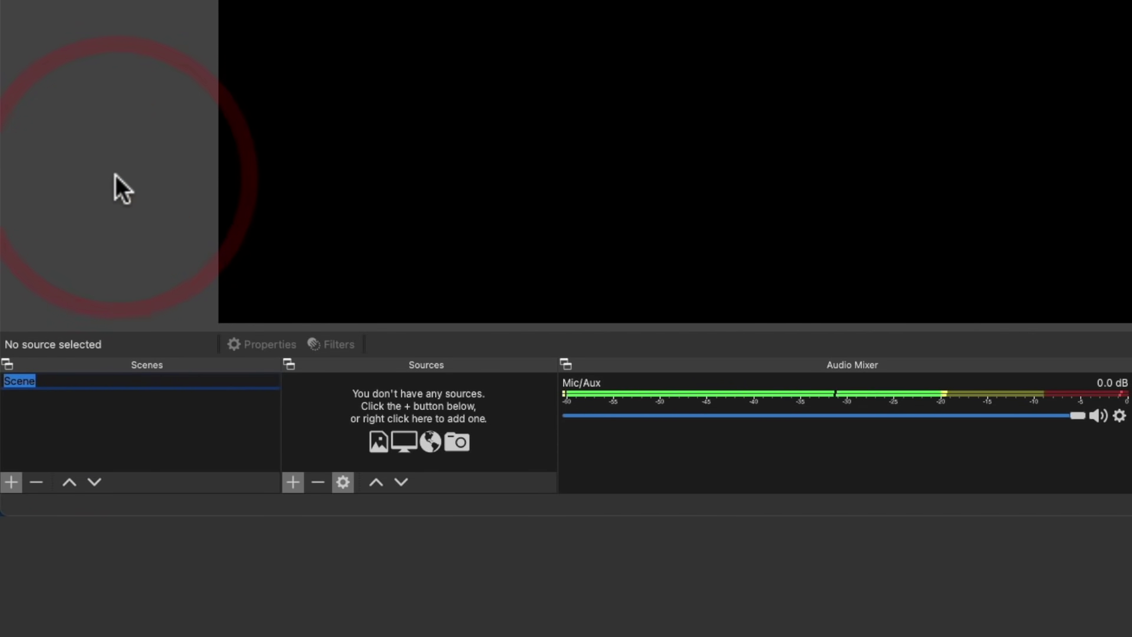
type("Main Camera")
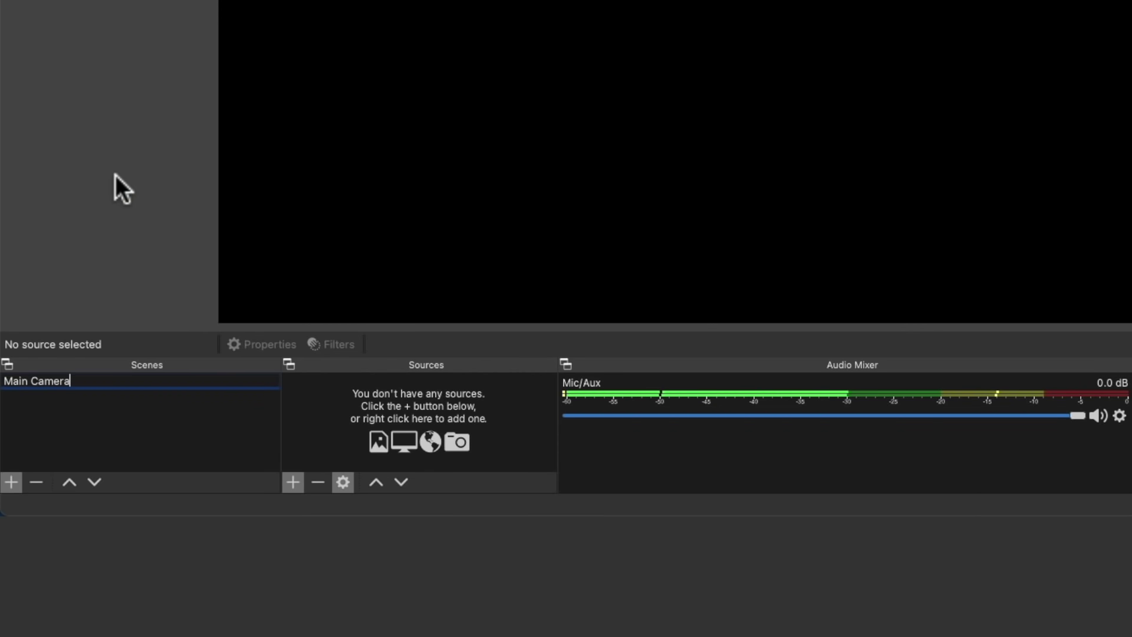
key("Return")
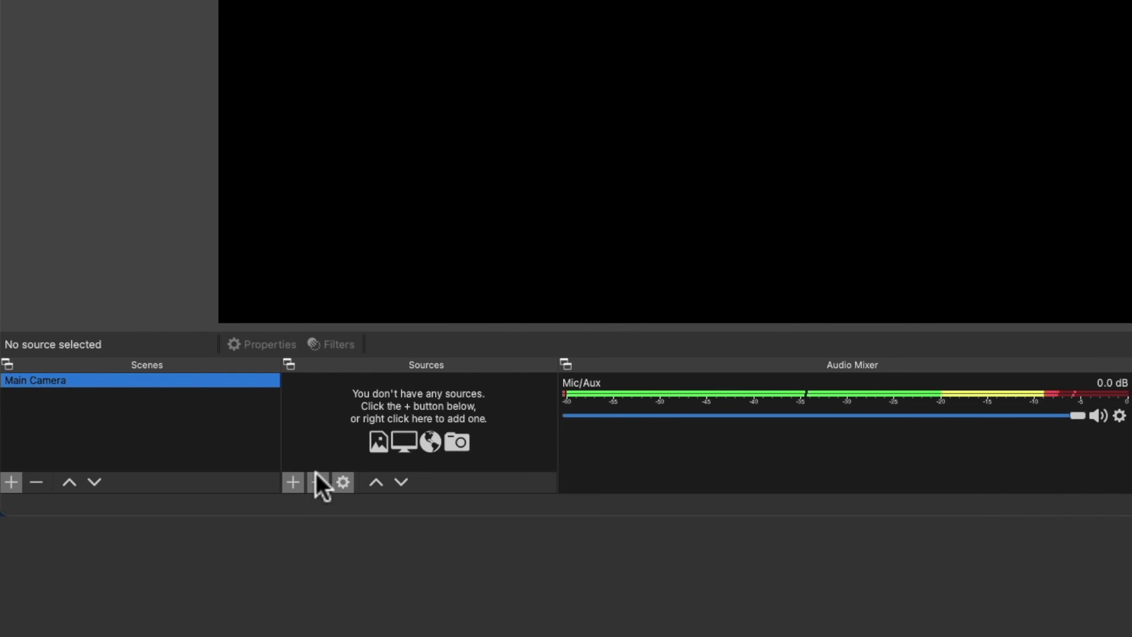
Step: Add a new Video Capture Device source named "CamLink 4k" to the Main Camera scene
left_click(296, 483)
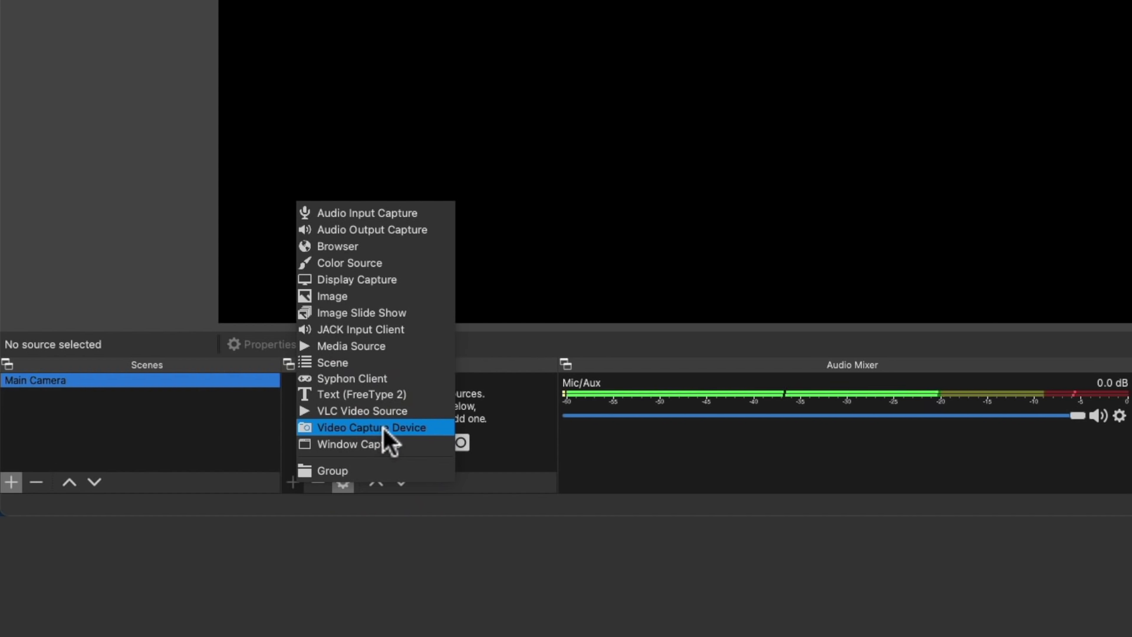
left_click(383, 427)
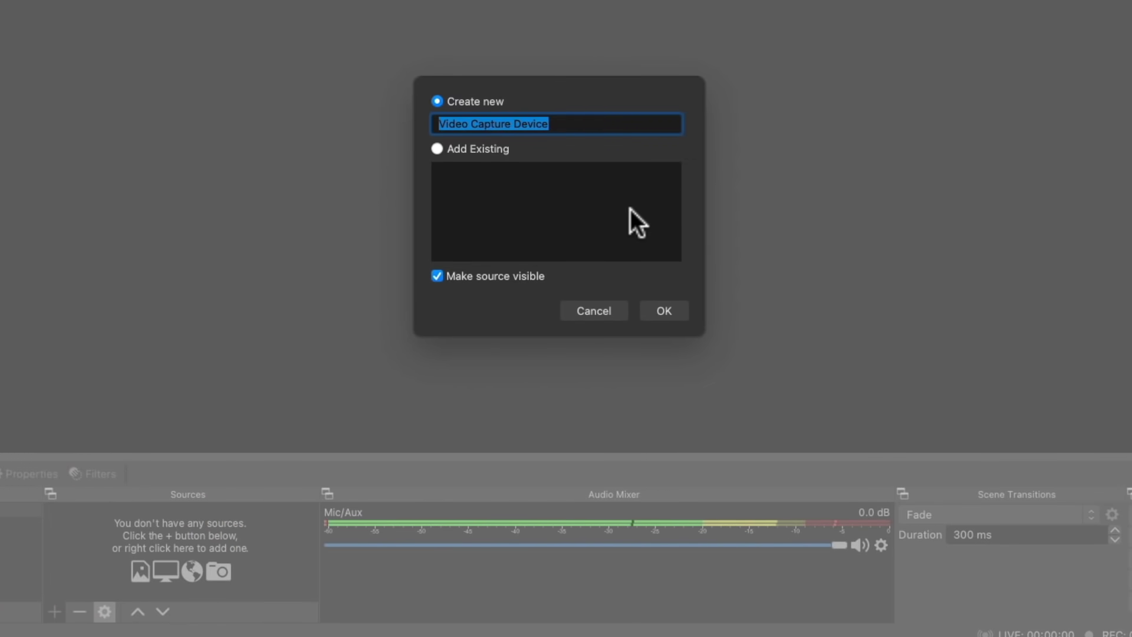
type("CamLink")
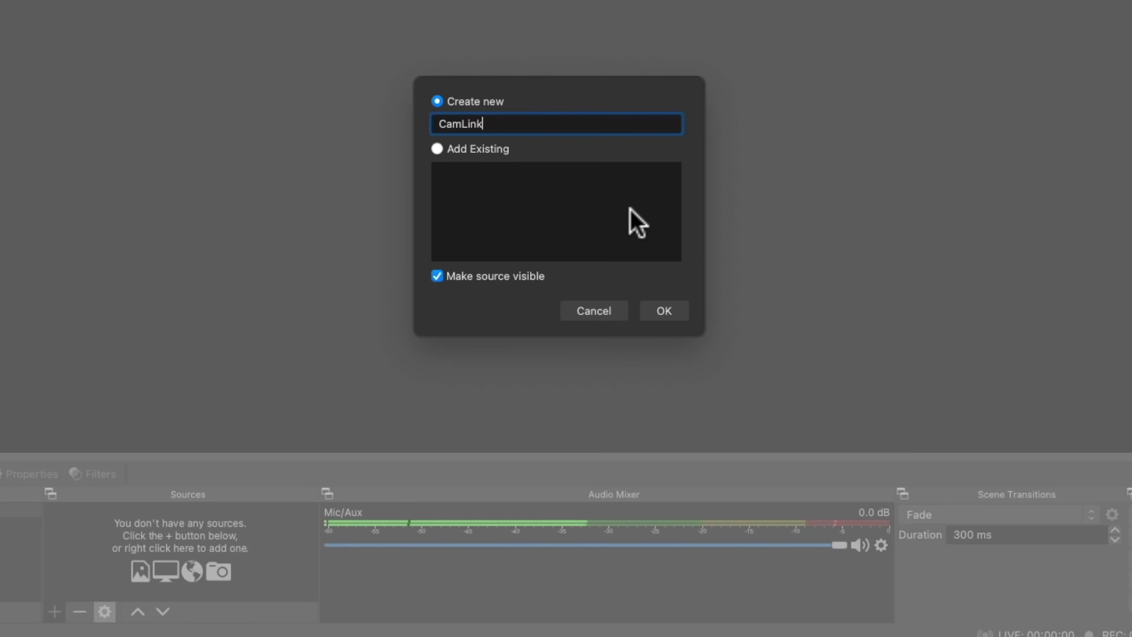
type(" 4k")
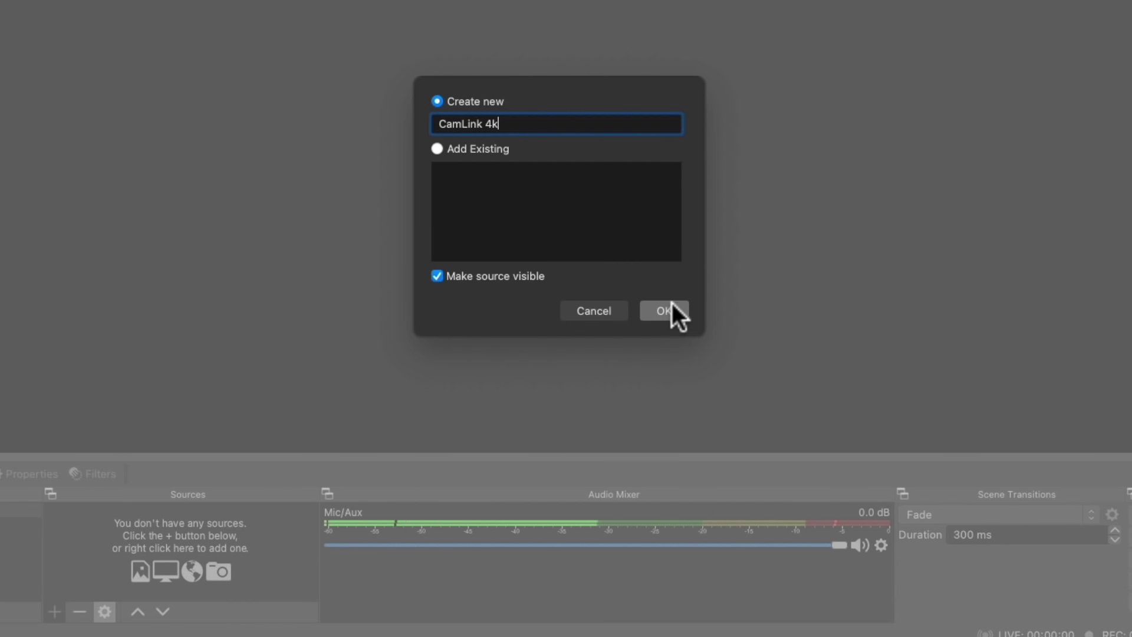
left_click(664, 310)
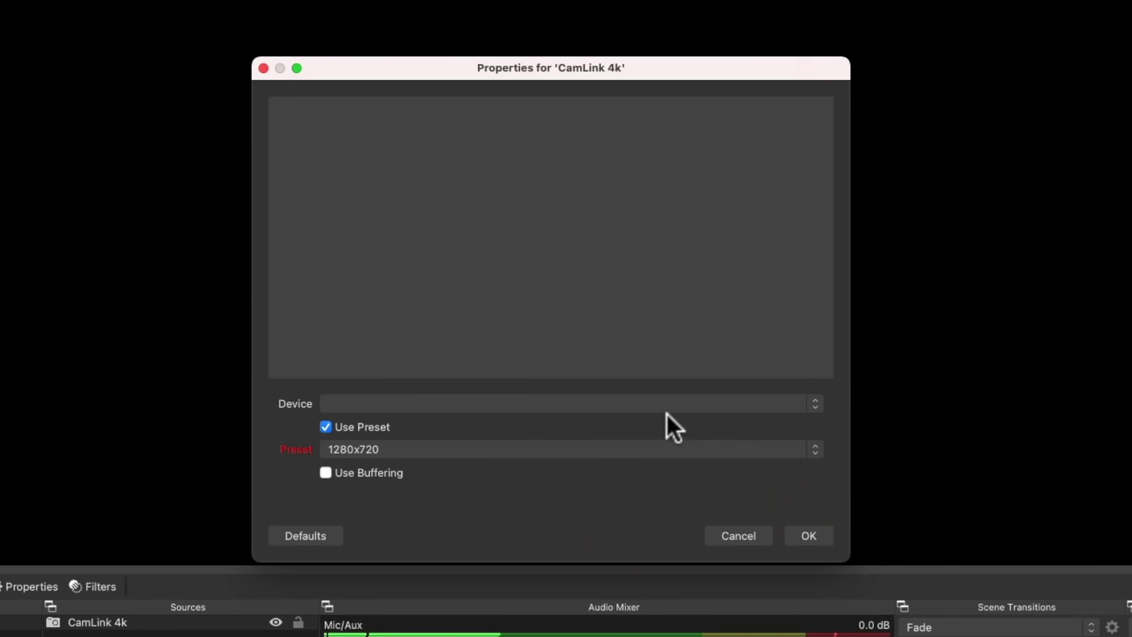
Step: Try Logitech BRIO as the CamLink 4k source's device, and set the device to Cam Link 4K
left_click(650, 404)
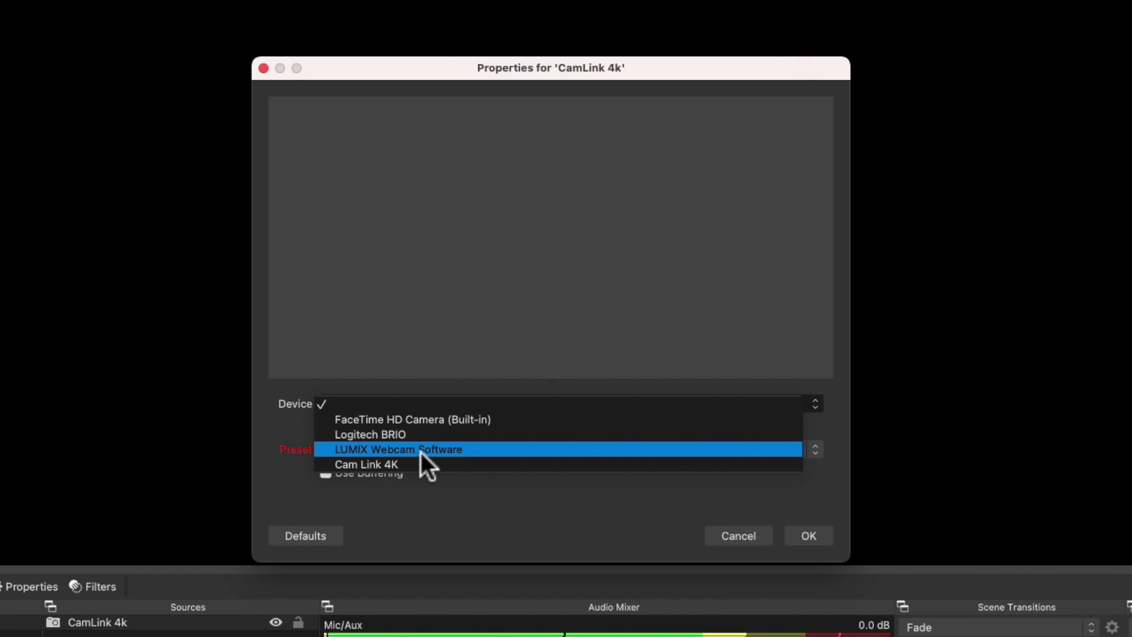
left_click(381, 465)
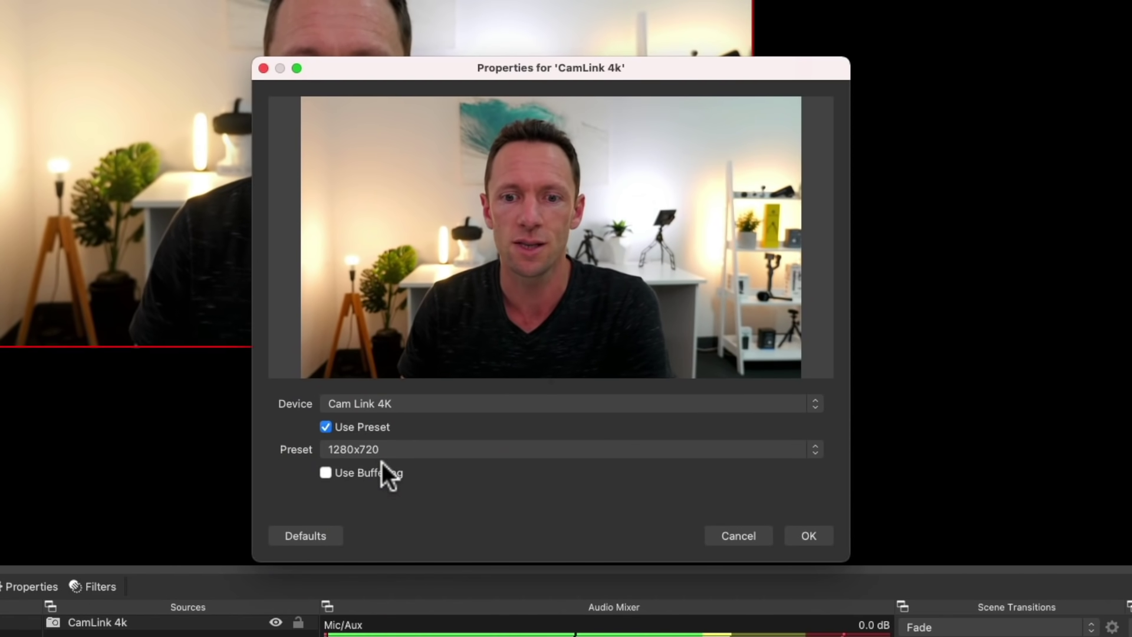
left_click(377, 404)
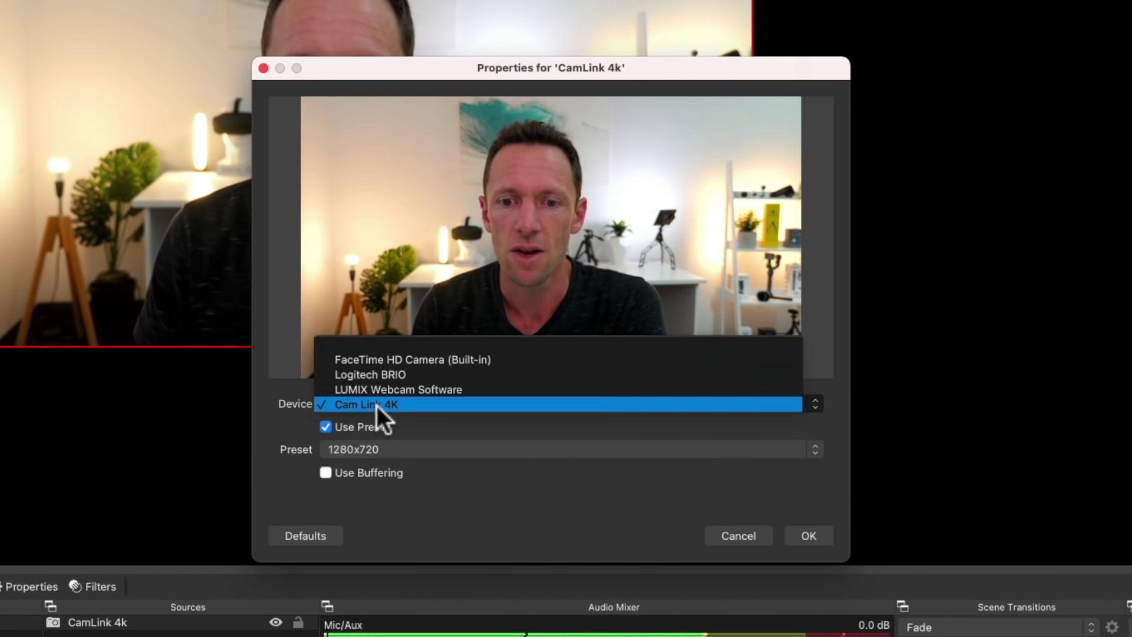
left_click(387, 375)
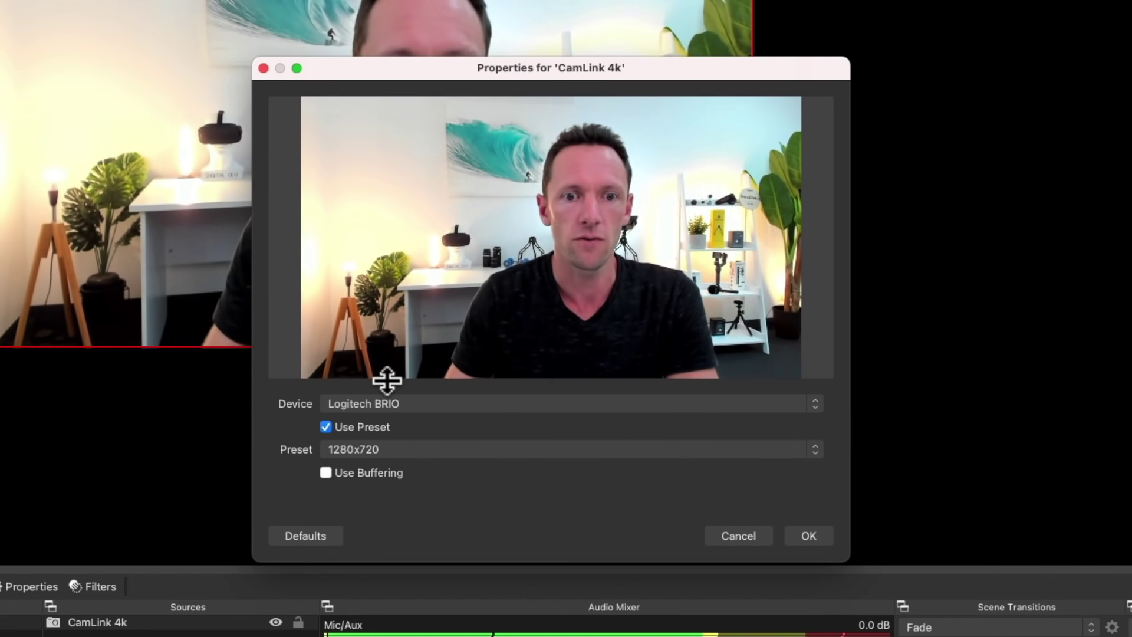
left_click(387, 402)
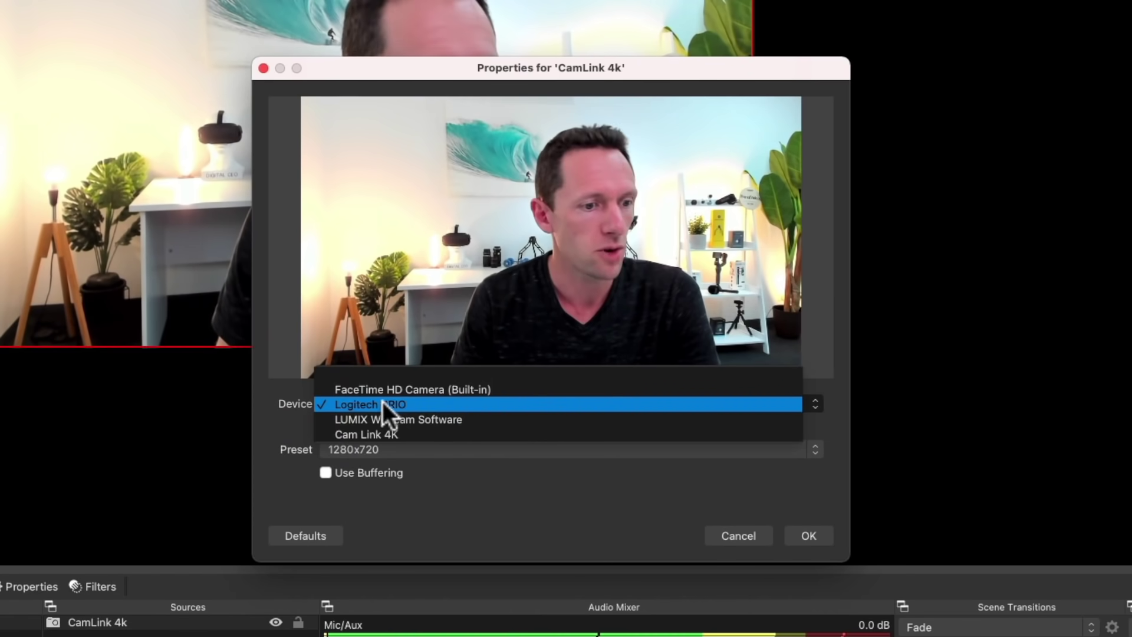
left_click(420, 433)
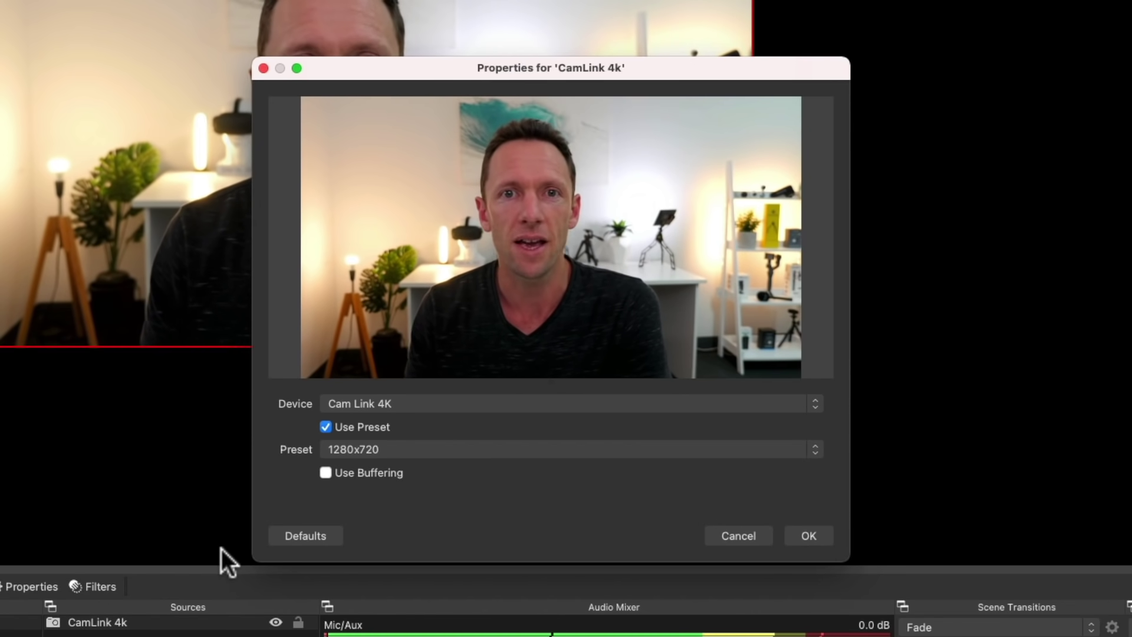
Step: Set the CamLink 4k source's resolution preset to High and accept its properties
left_click(380, 446)
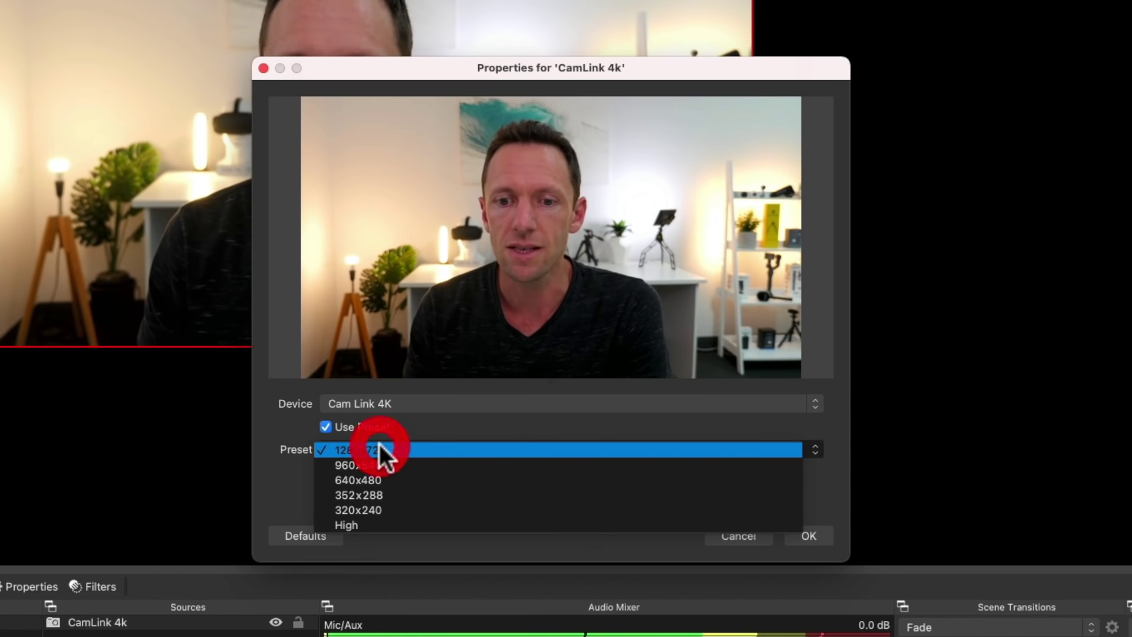
left_click(349, 522)
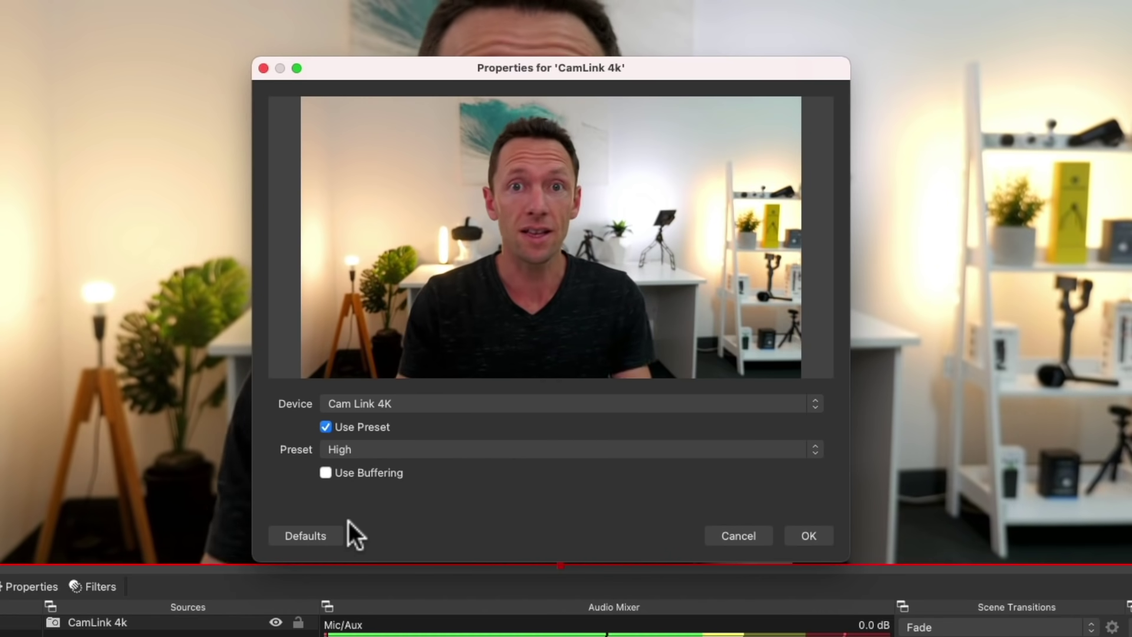
left_click(367, 445)
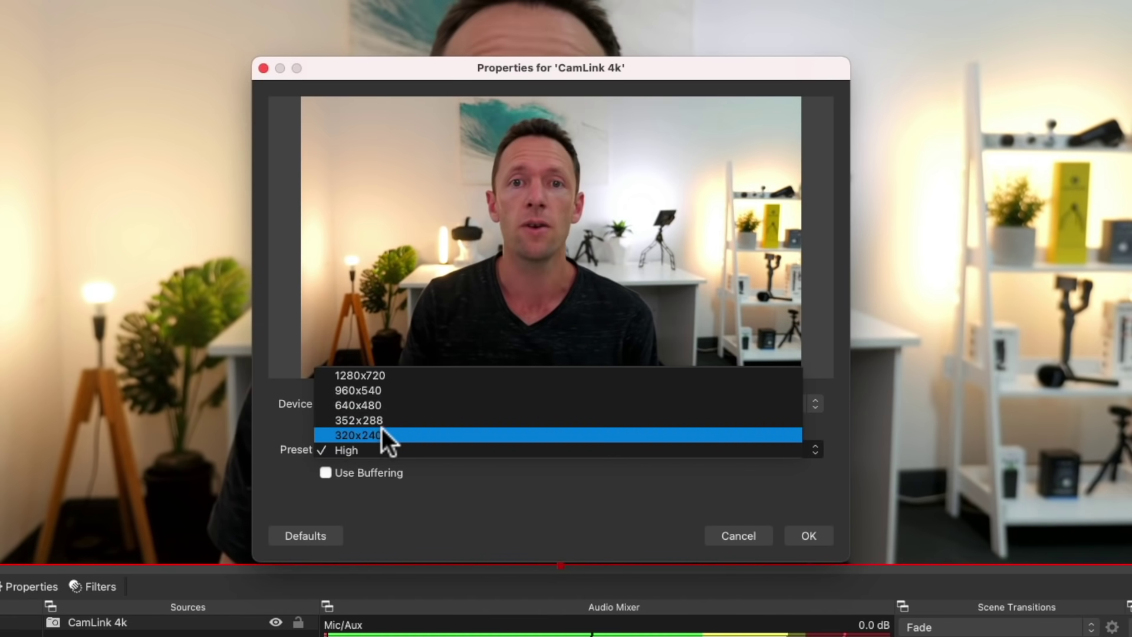
left_click(410, 450)
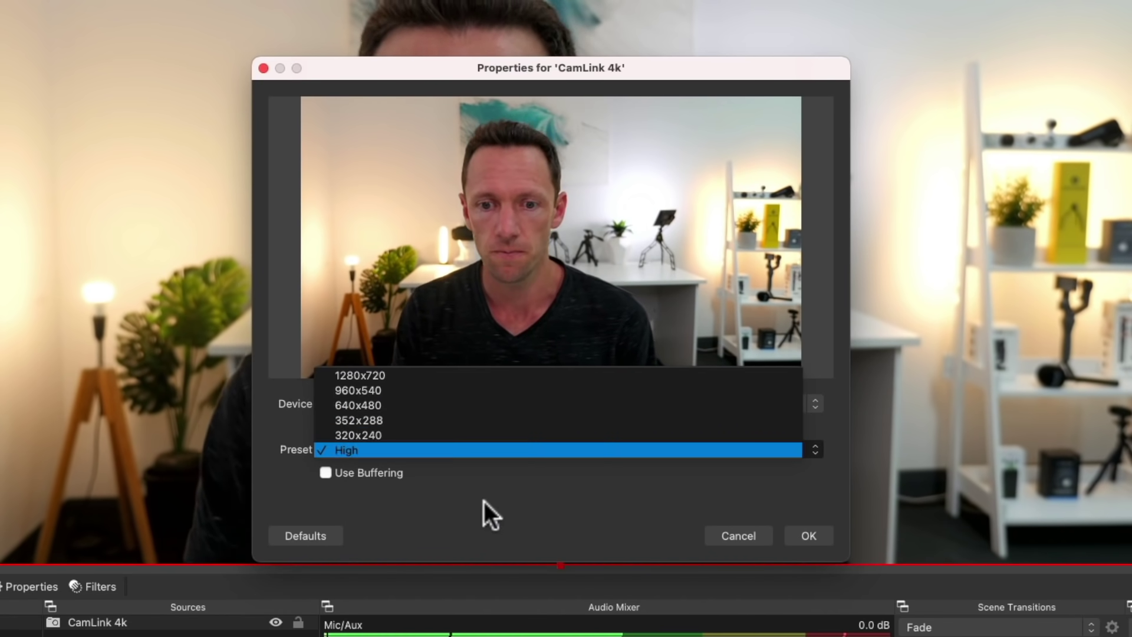
left_click(809, 536)
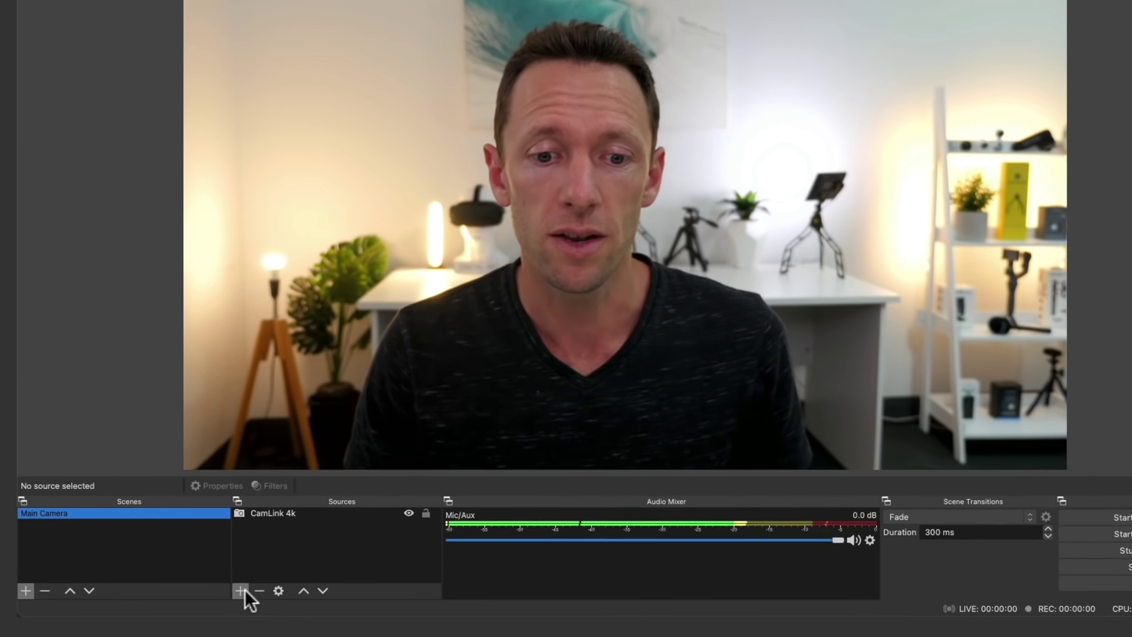
Step: Add a second new Video Capture Device source named "Webcam" to the Main Camera scene
left_click(242, 590)
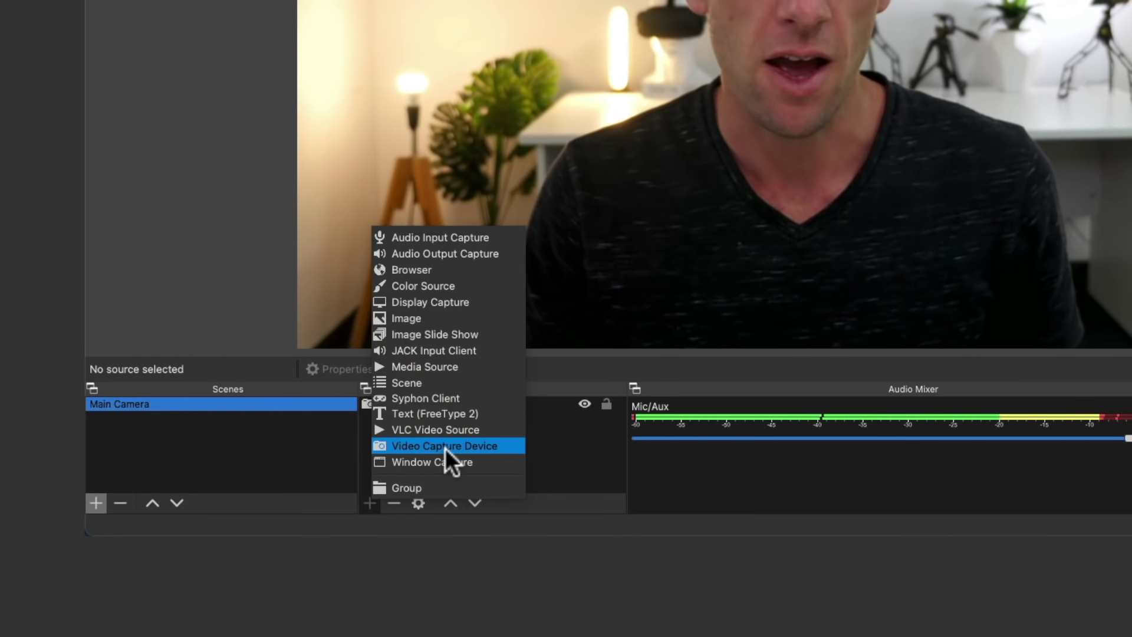
left_click(441, 447)
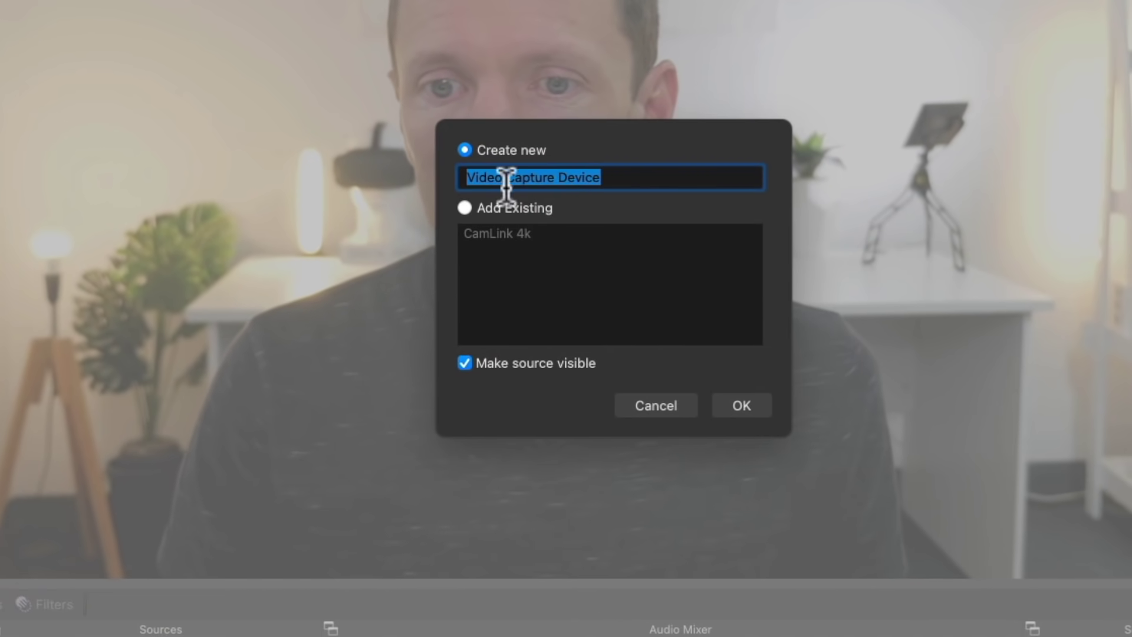
type("Webcam")
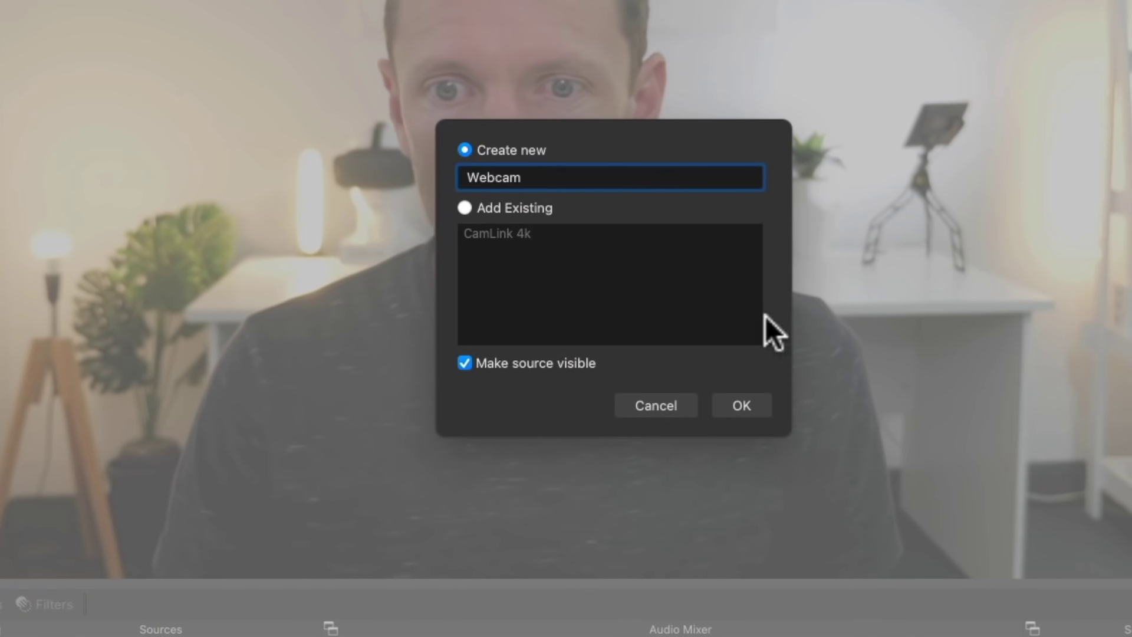
left_click(745, 407)
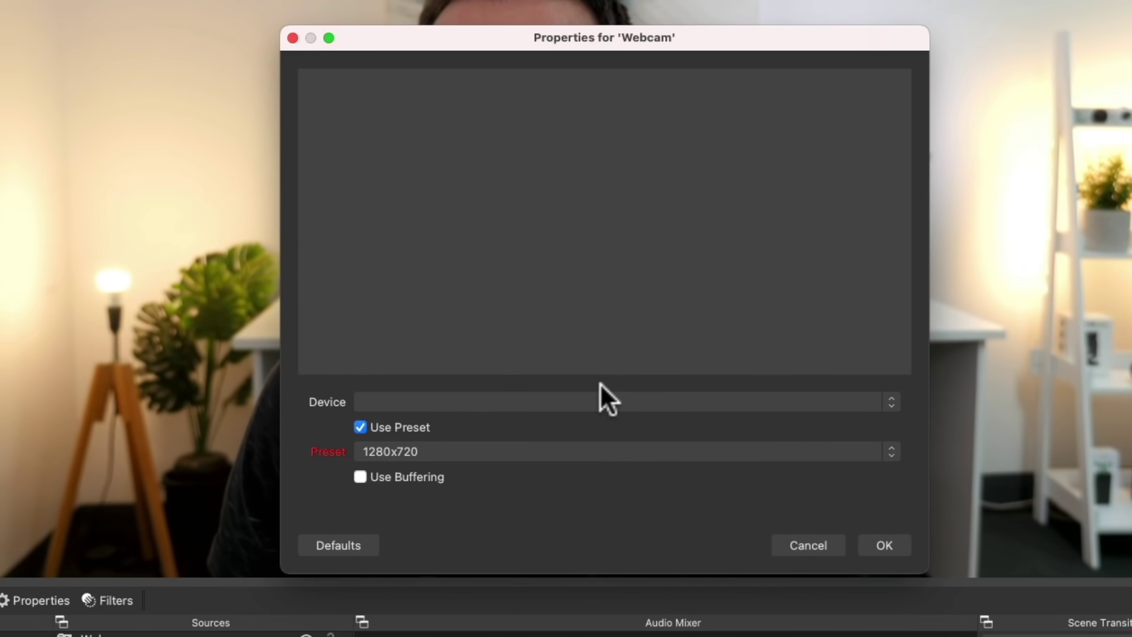
Step: Set the Webcam source's device to Logitech BRIO with the High preset and accept its properties
left_click(595, 400)
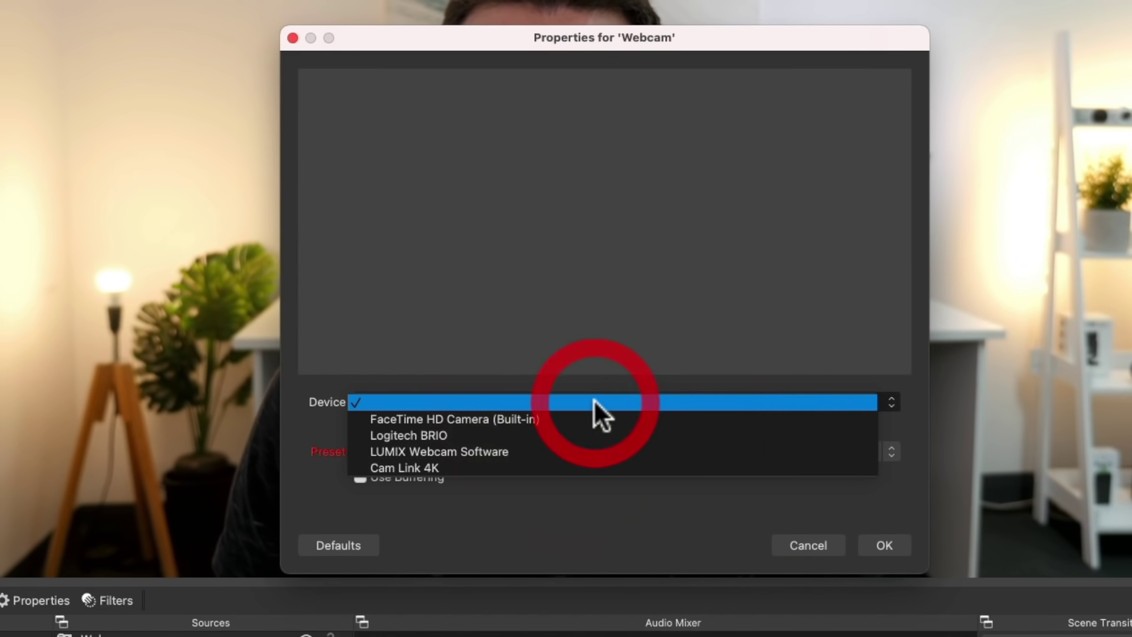
left_click(582, 430)
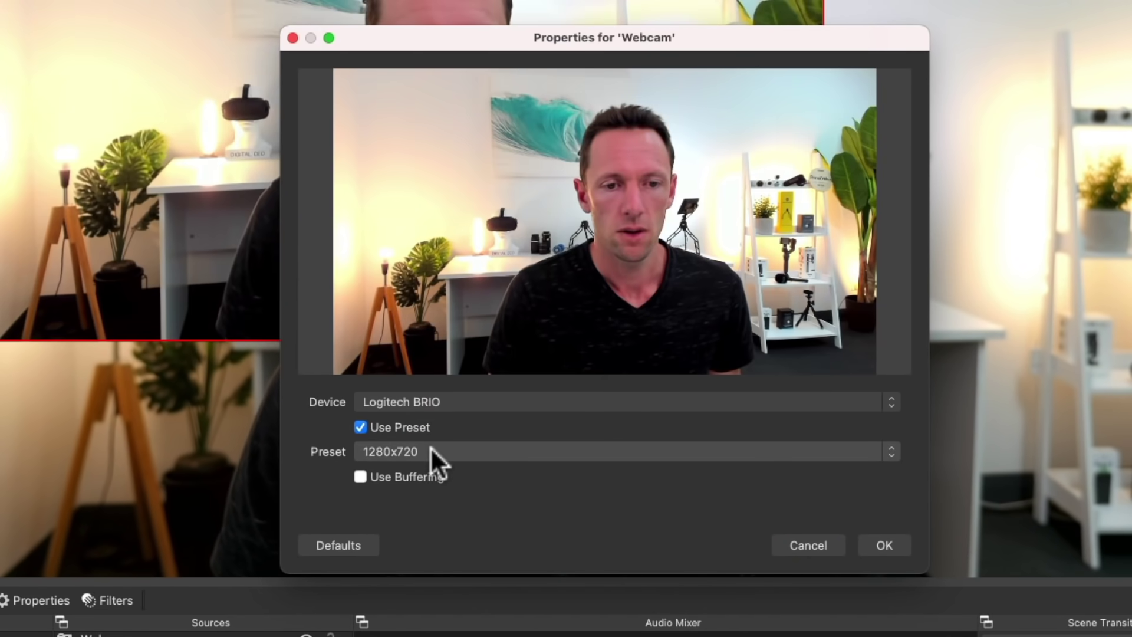
left_click(431, 449)
left_click(445, 531)
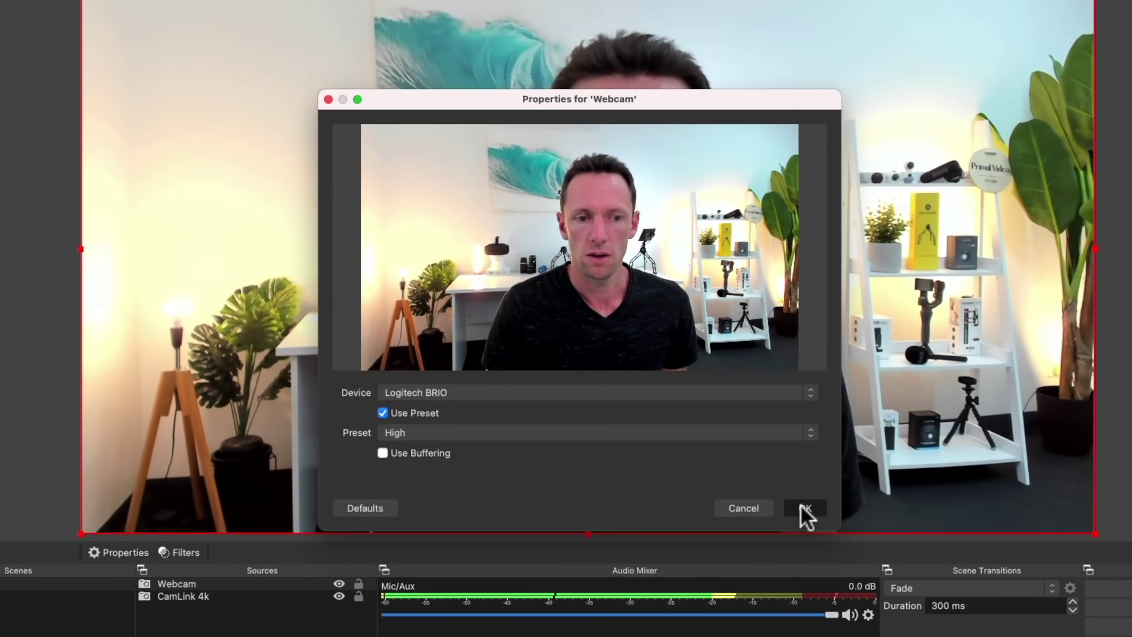
left_click(885, 546)
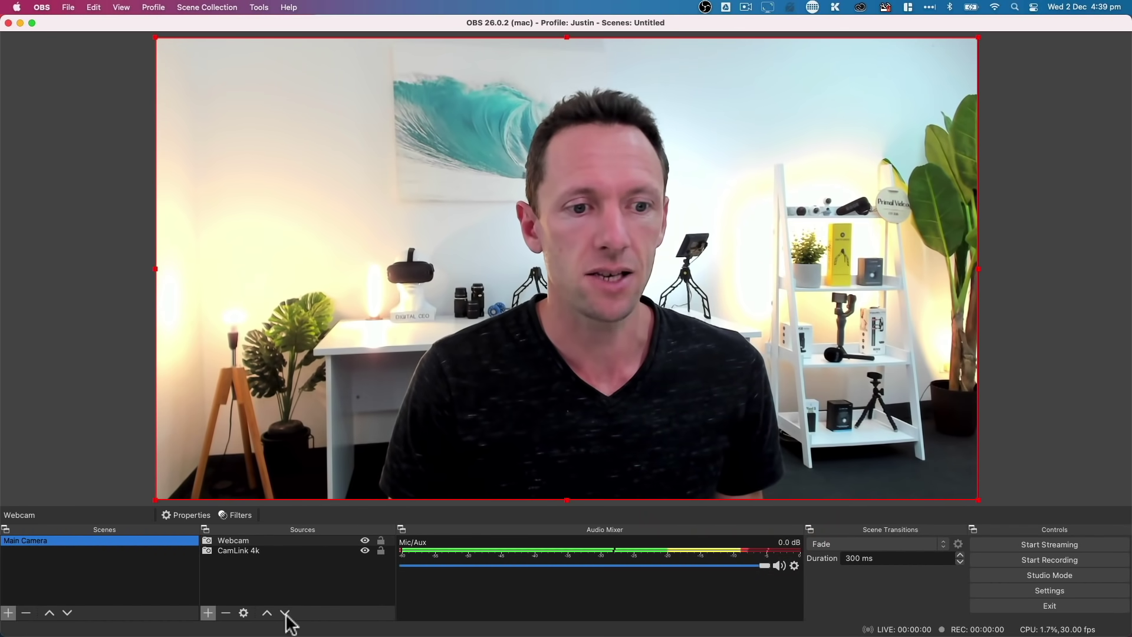
Step: Hide and show the Webcam source repeatedly to switch between the two camera views
left_click(362, 540)
left_click(364, 540)
left_click(363, 540)
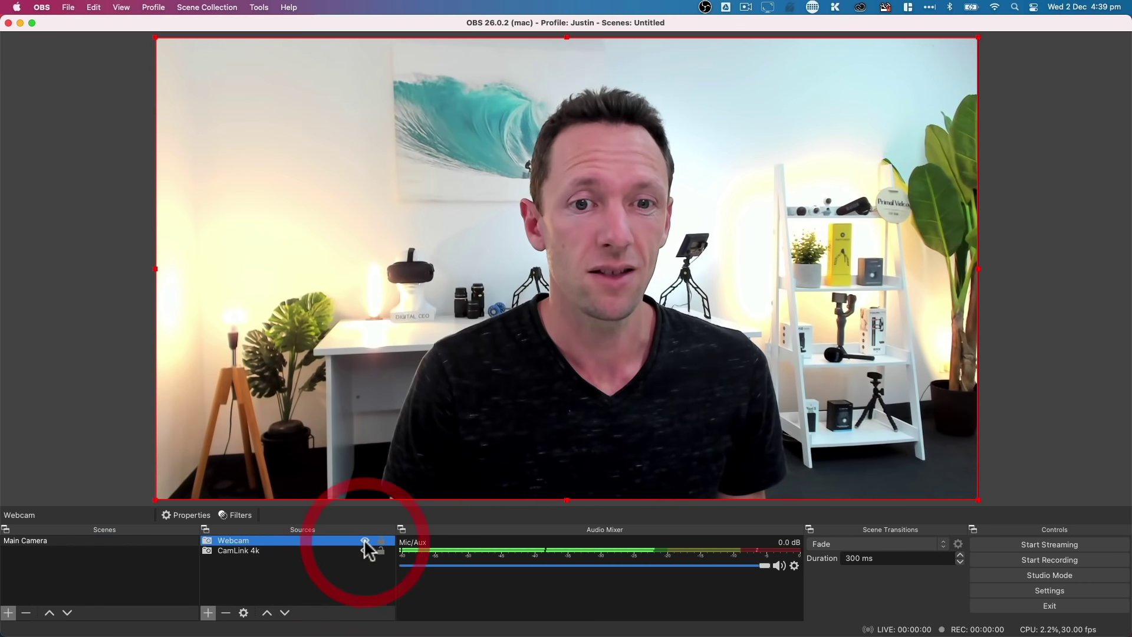
left_click(363, 539)
left_click(364, 539)
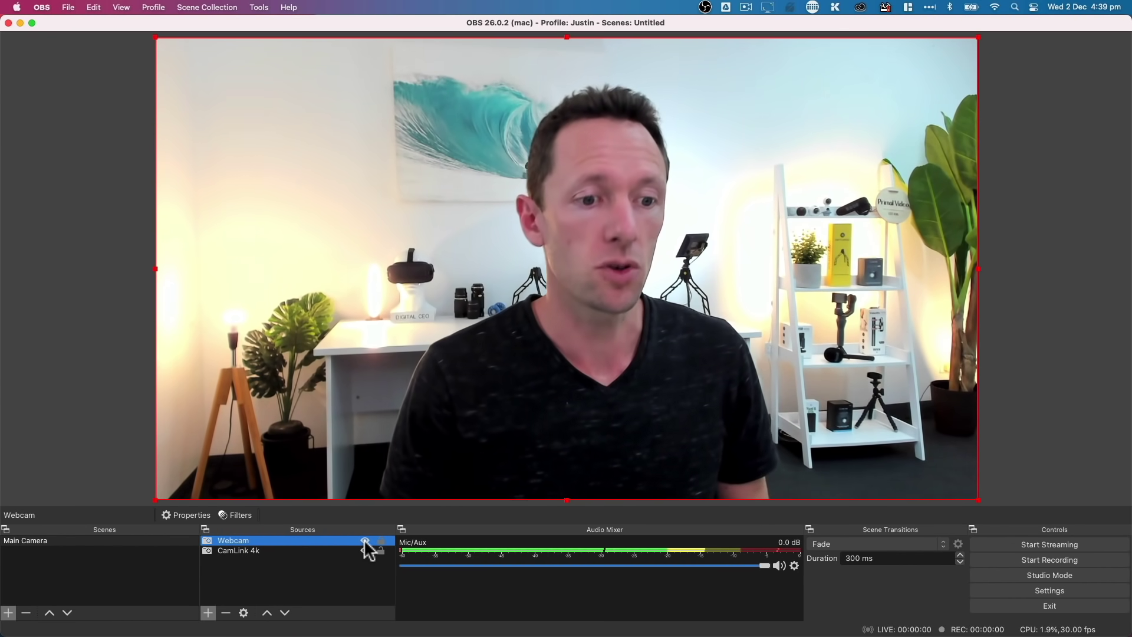
left_click(365, 540)
left_click(365, 540)
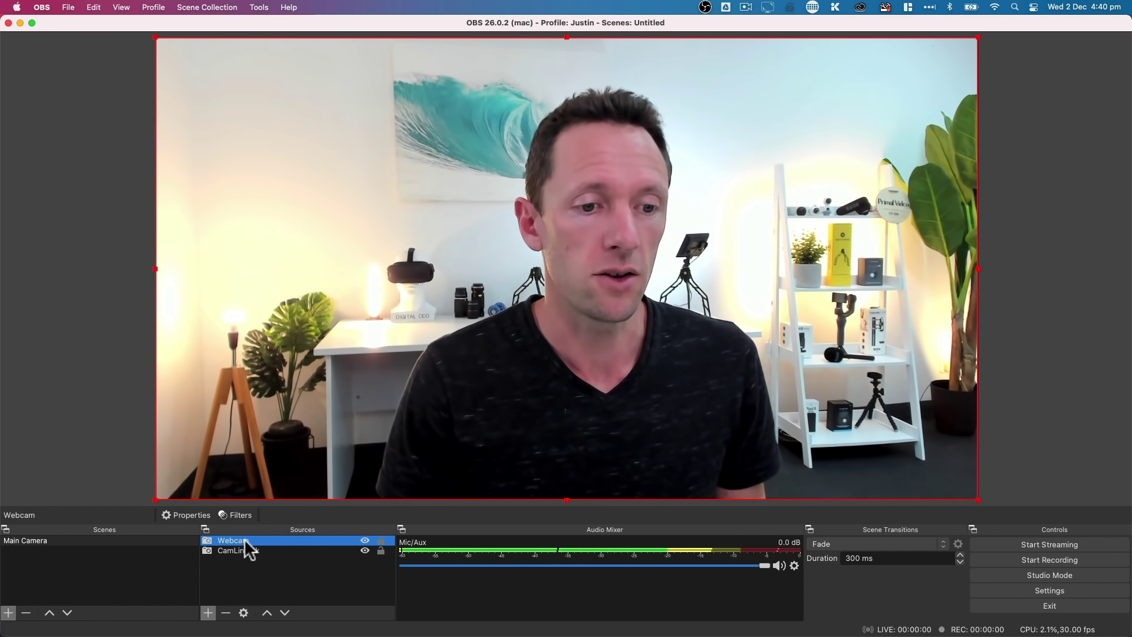
Step: Move the Webcam source below CamLink 4k, and remove Webcam from the Main Camera scene
left_click_drag(246, 539, 254, 552)
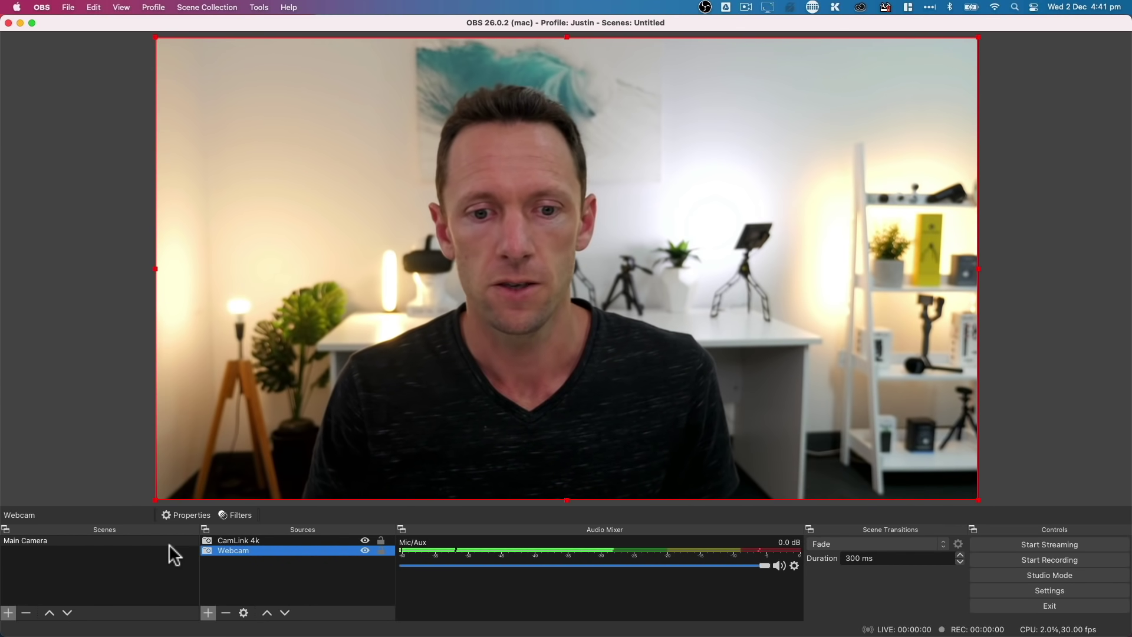
left_click(226, 613)
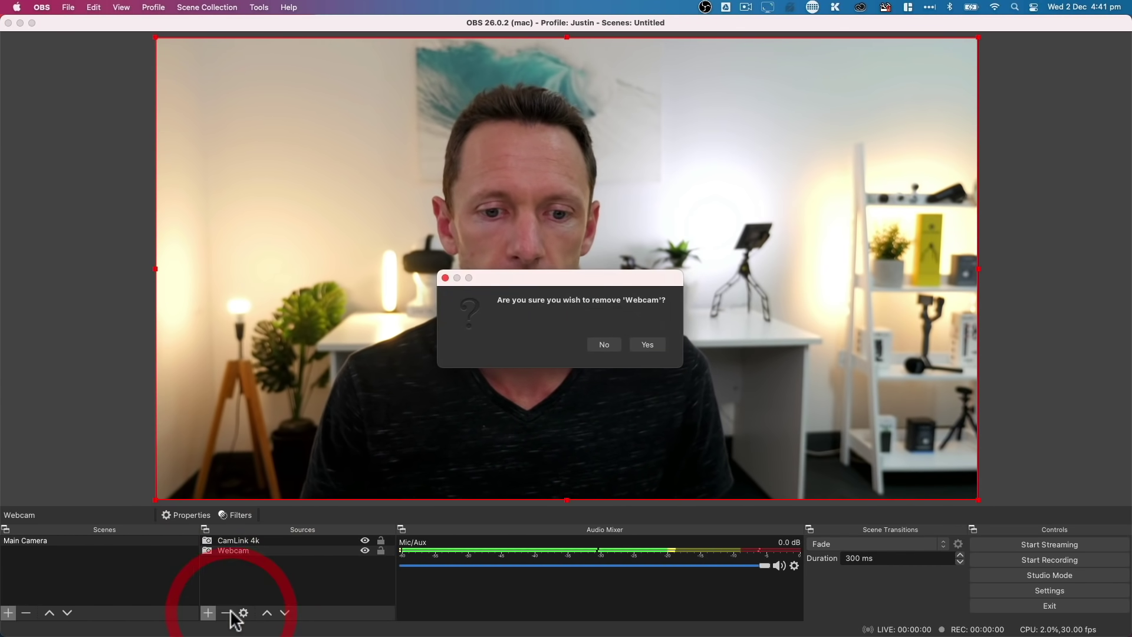
left_click(641, 345)
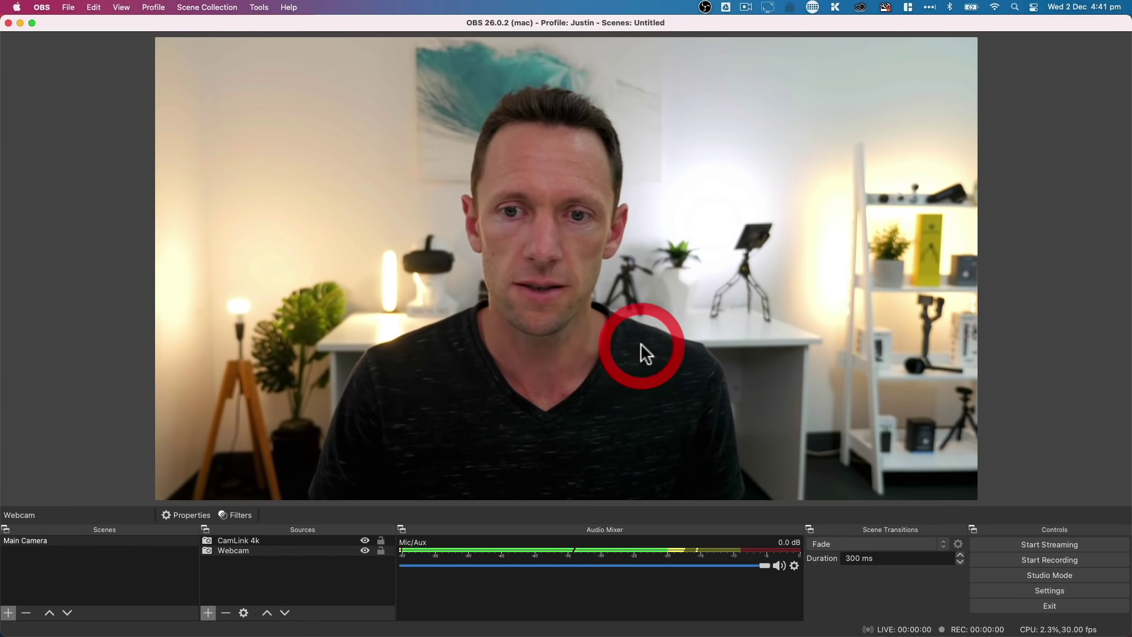
Step: Create a new scene named "Webcam"
left_click(8, 613)
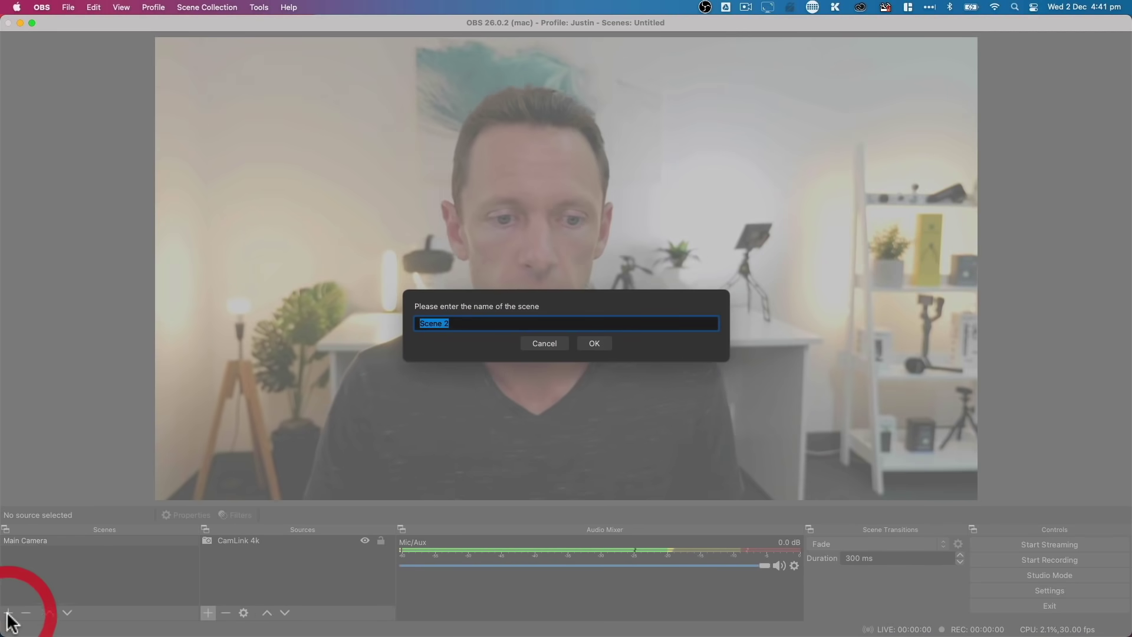
type("We")
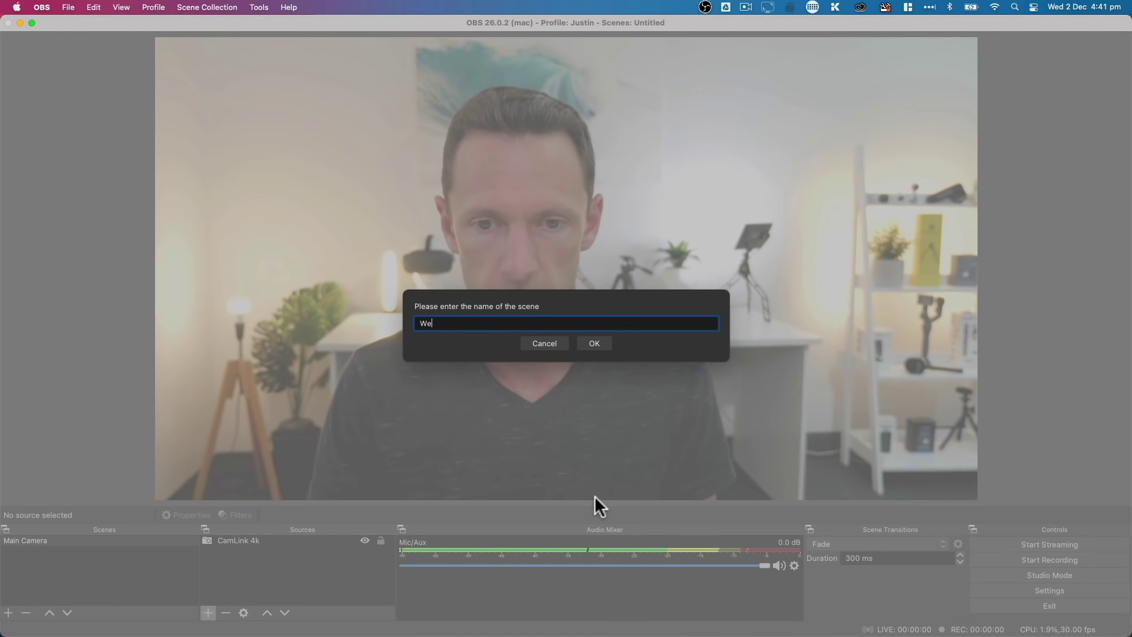
type("bcam")
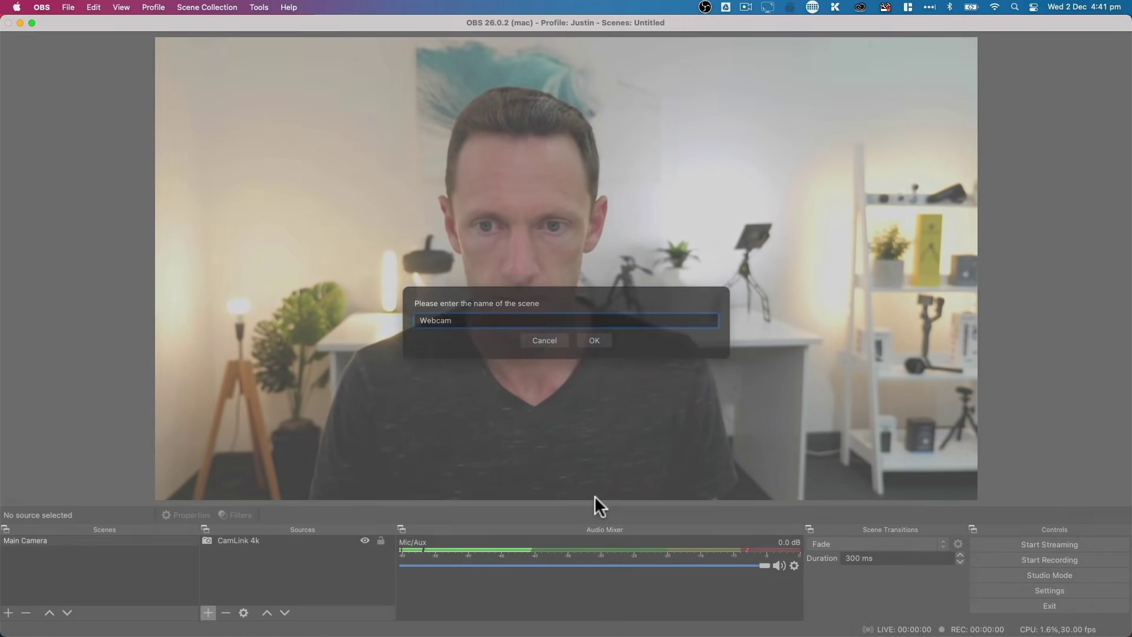
key("Return")
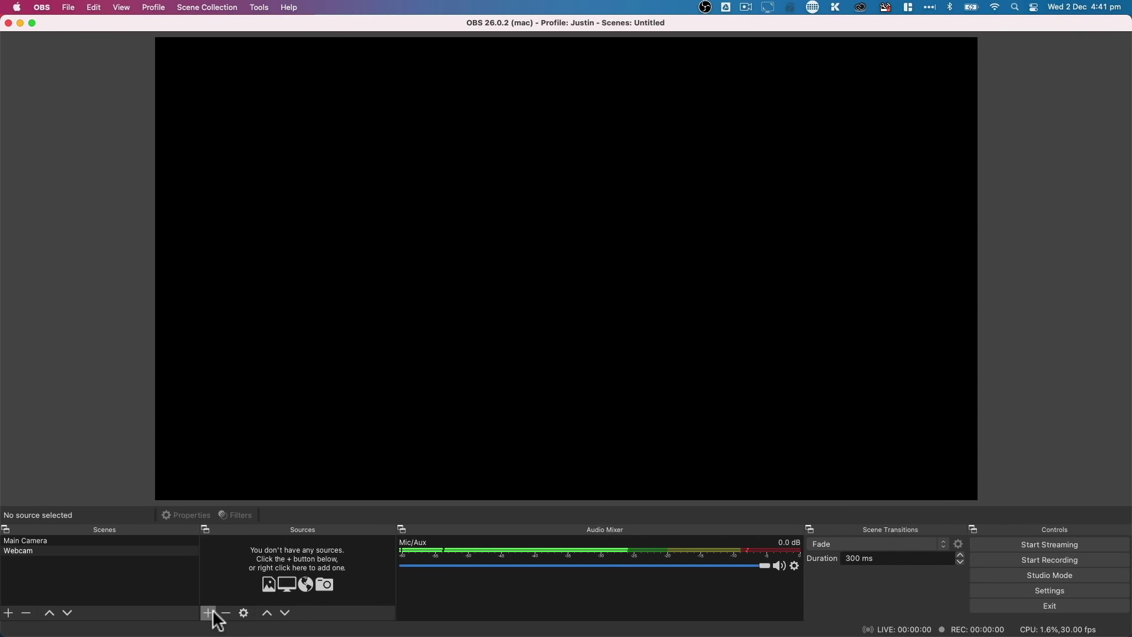
Step: Add a new Video Capture Device source named "Logitech Brio" to the Webcam scene
left_click(210, 614)
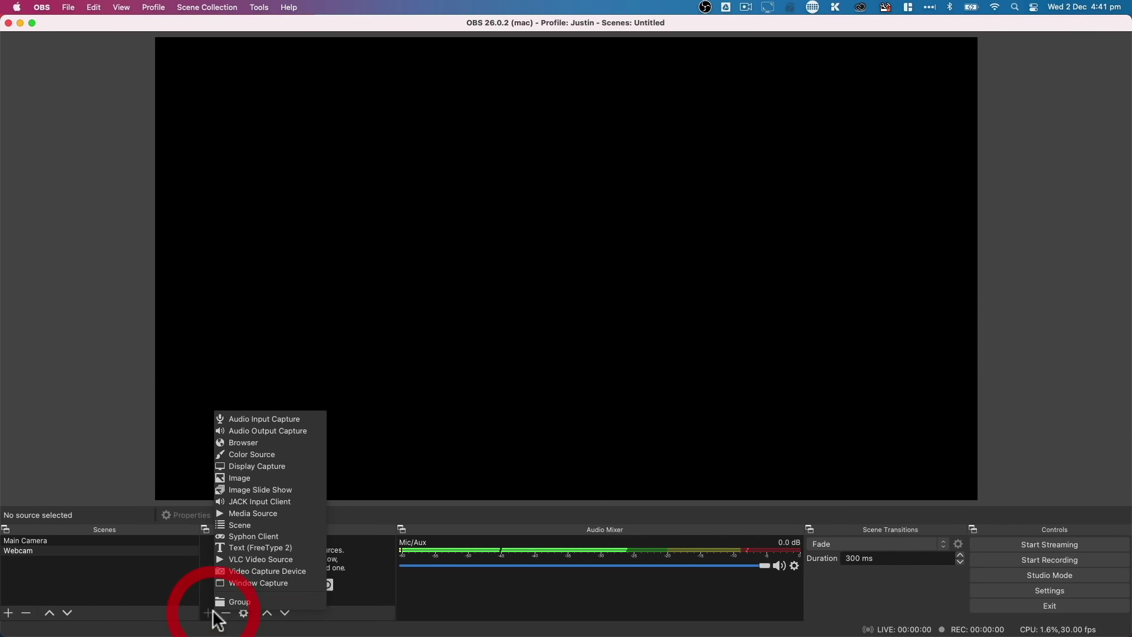
left_click(253, 571)
type("Logitech")
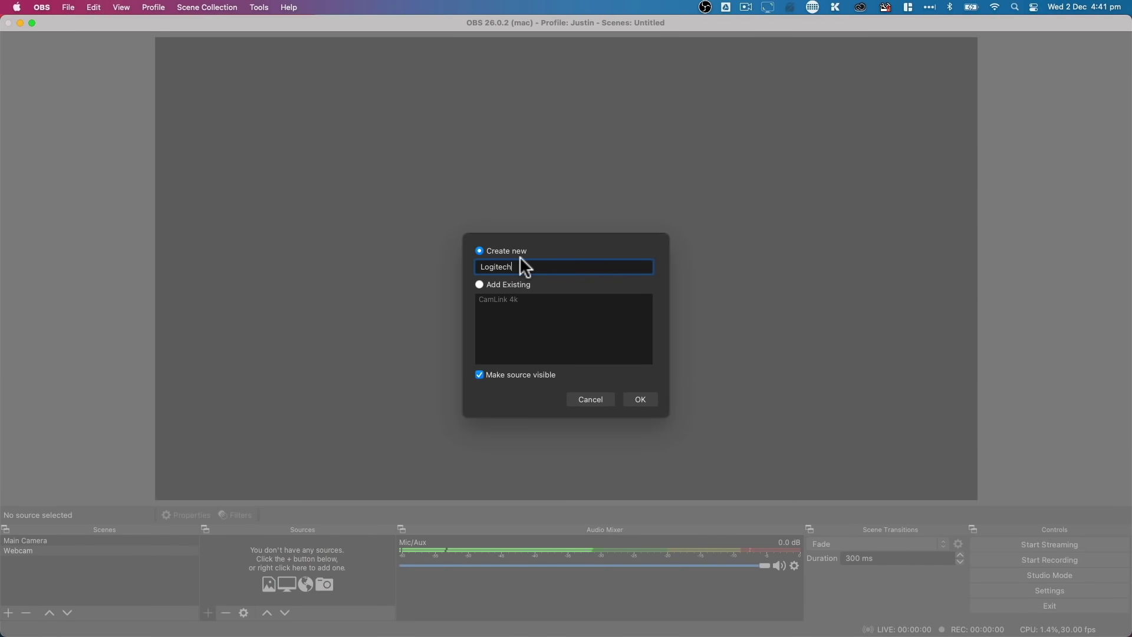
type(" Brio")
key("Return")
Step: Set the Logitech Brio source's device to Logitech BRIO with the High preset and accept its properties
left_click(505, 385)
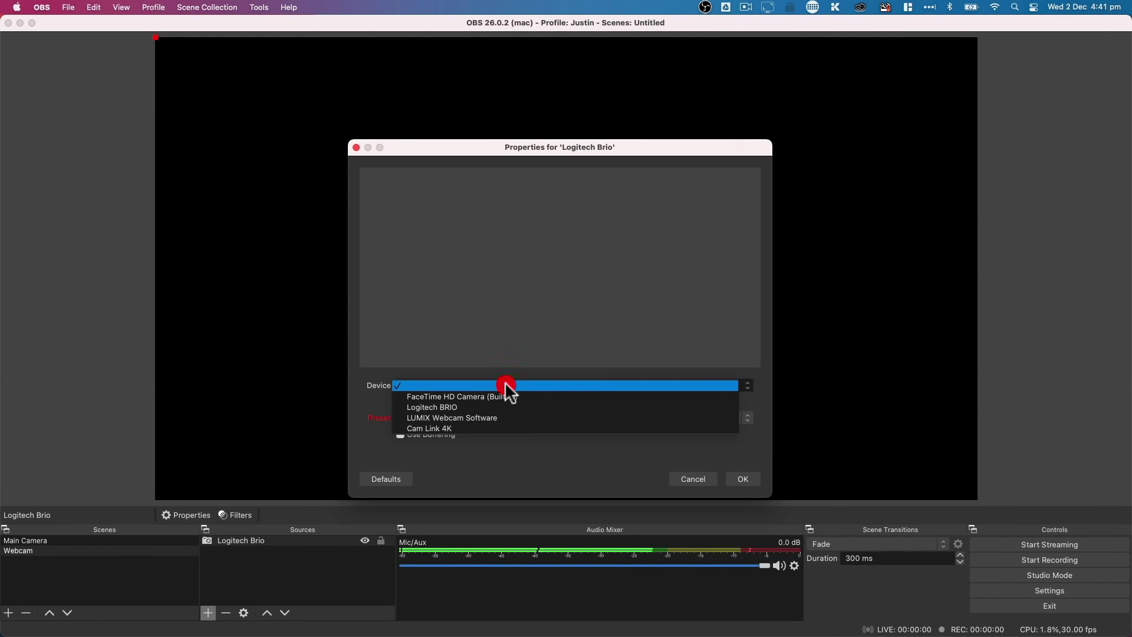
left_click(510, 407)
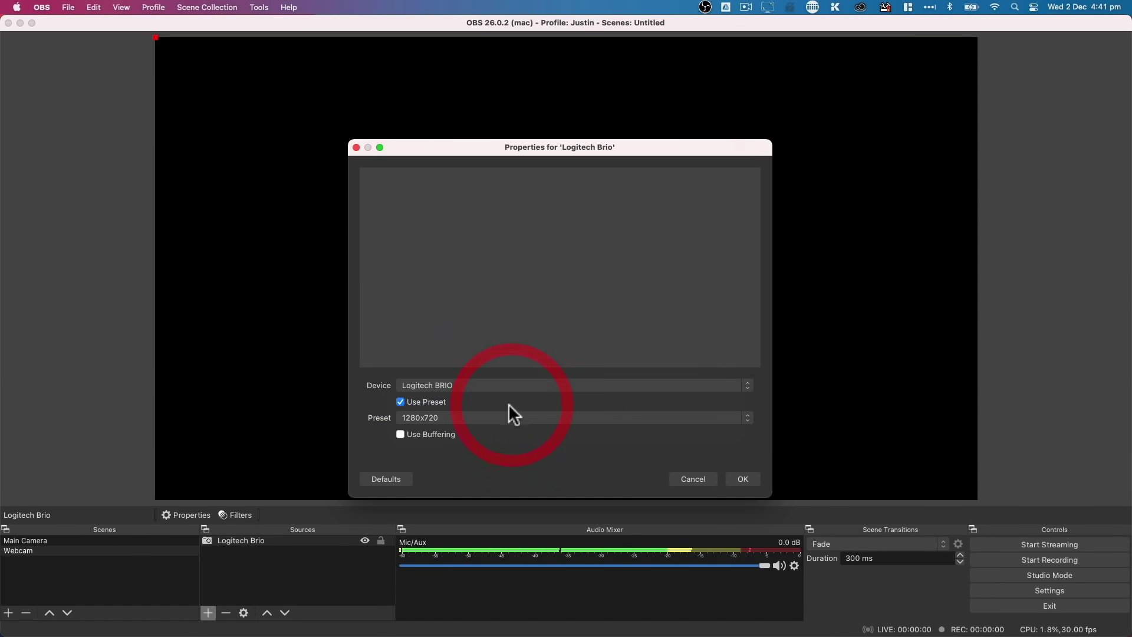
left_click(437, 417)
left_click(480, 471)
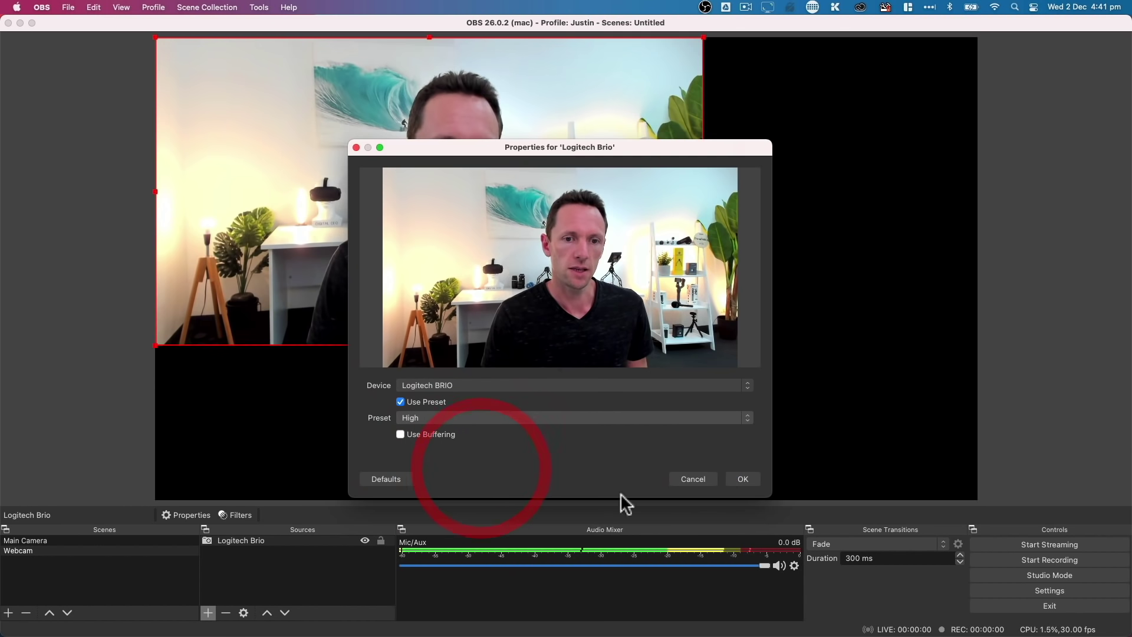
left_click(743, 478)
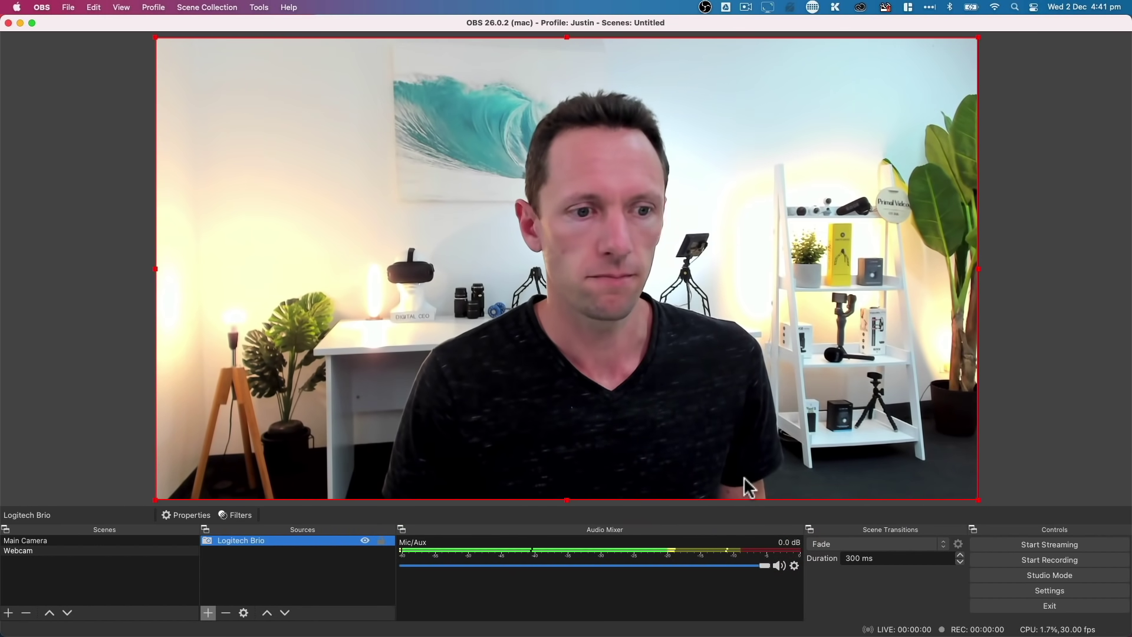
Step: Switch to Main Camera and back to the Webcam scene, and try moving and scaling the Logitech Brio source on the canvas
left_click(31, 539)
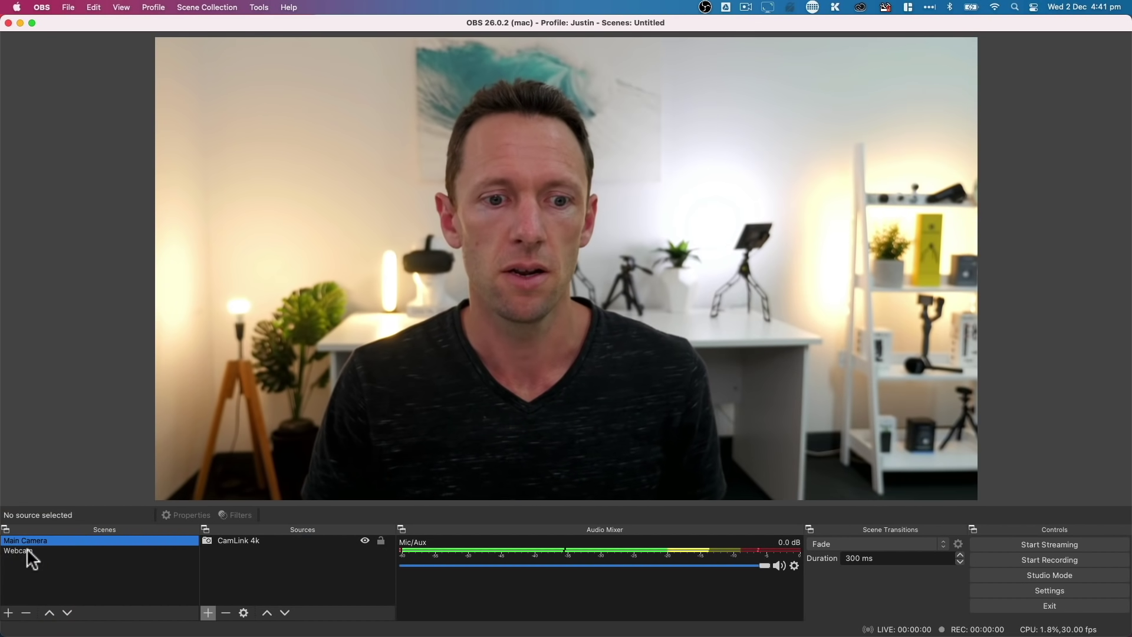
left_click(27, 550)
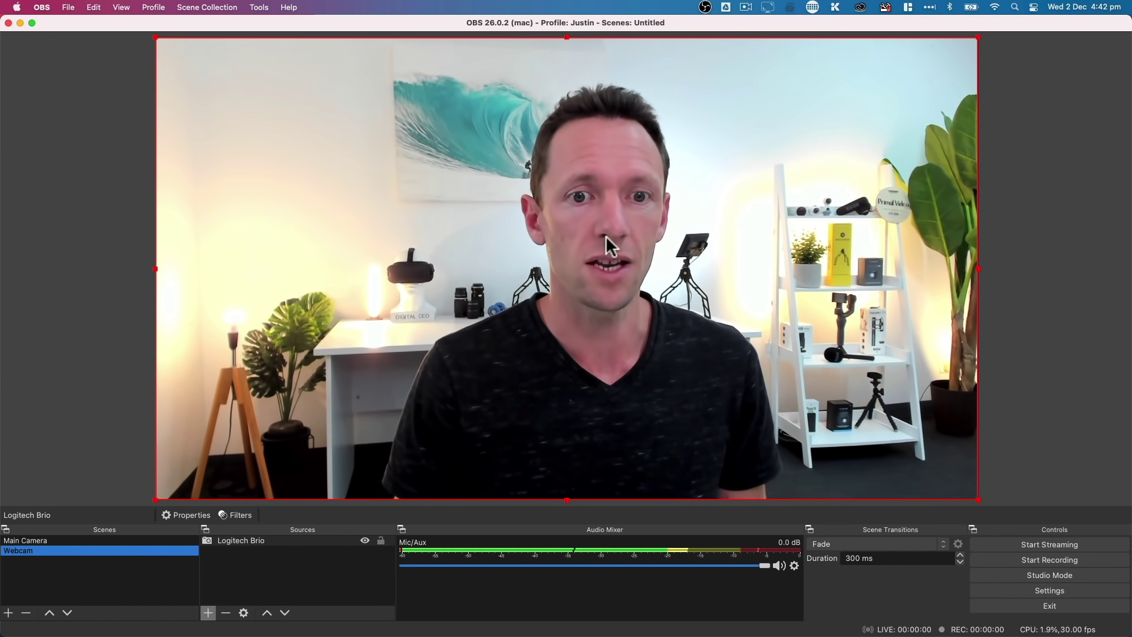
left_click_drag(600, 237, 627, 260)
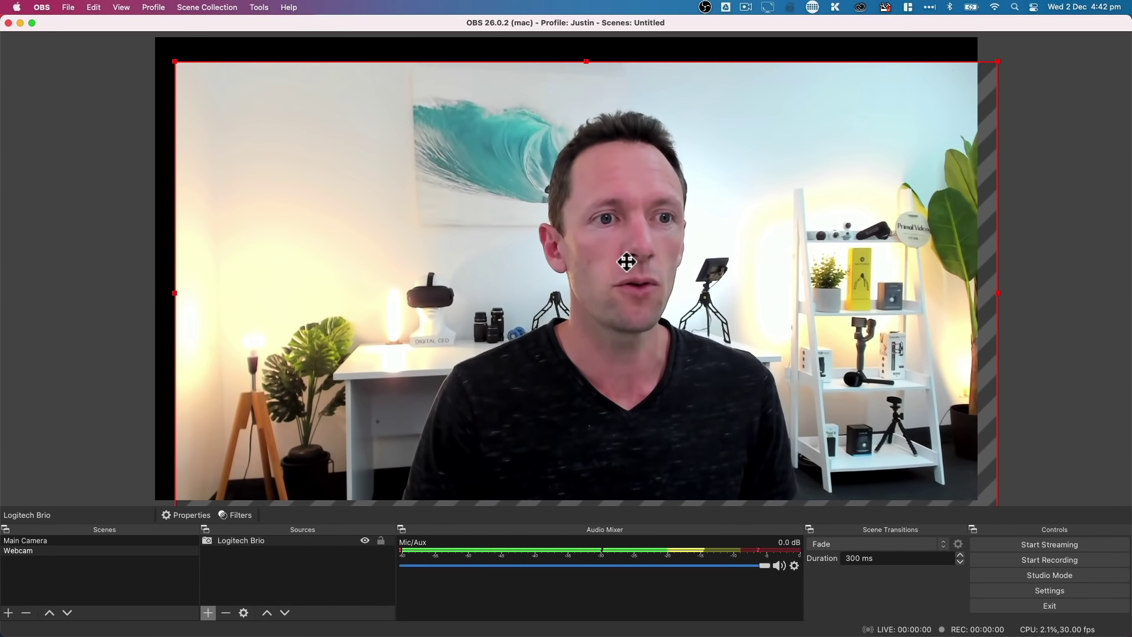
left_click_drag(175, 62, 94, 14)
left_click_drag(156, 103, 177, 139)
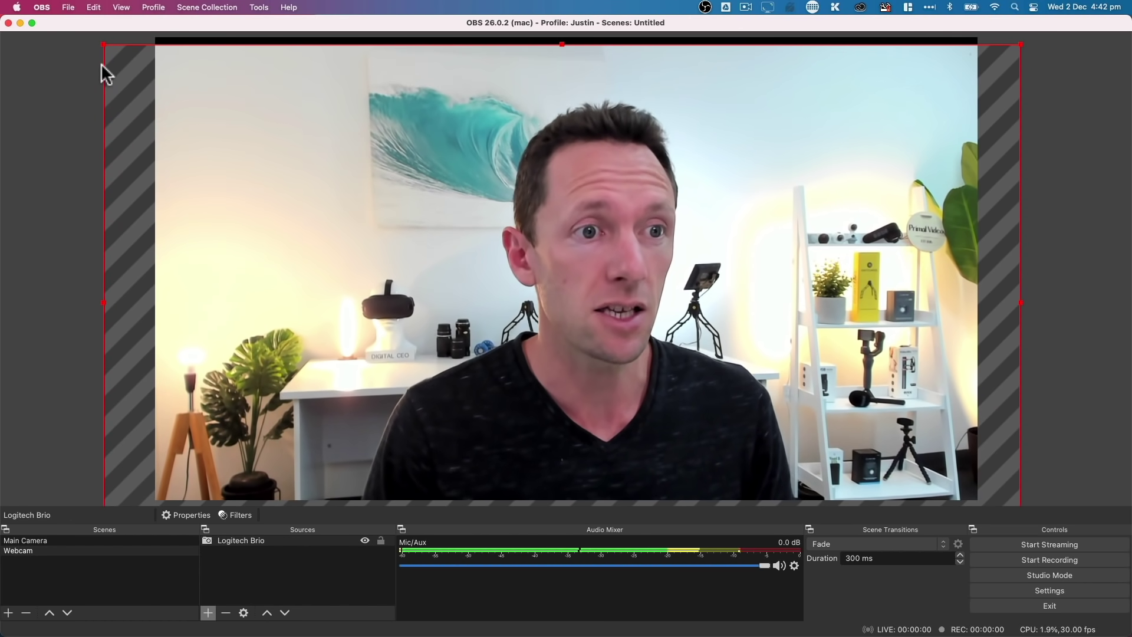
left_click_drag(104, 44, 157, 77)
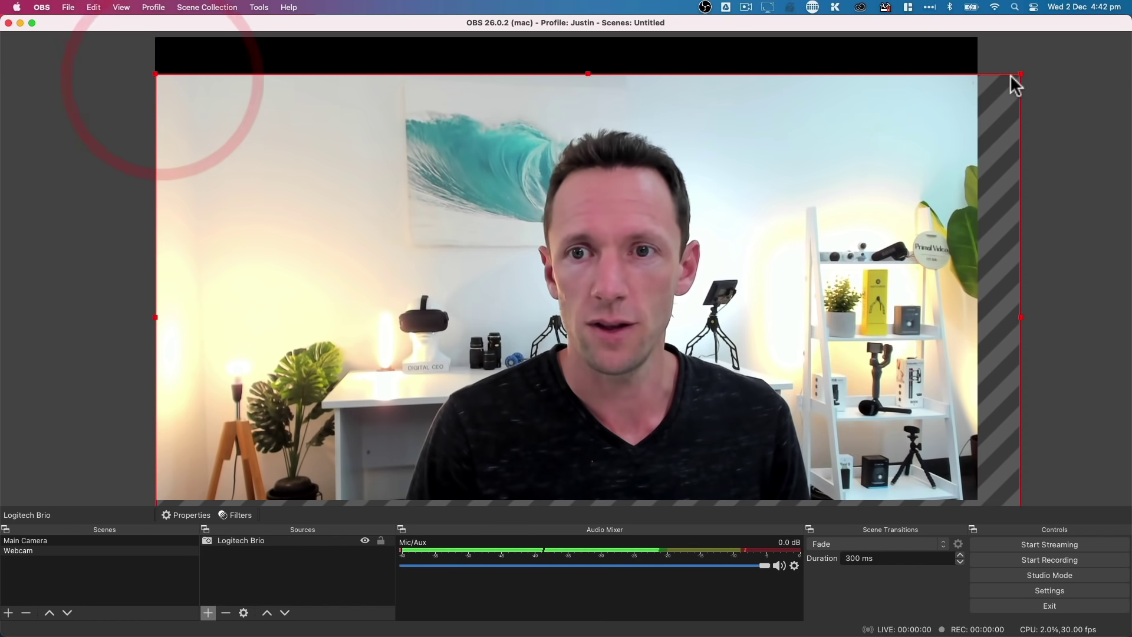
left_click_drag(1021, 74, 933, 66)
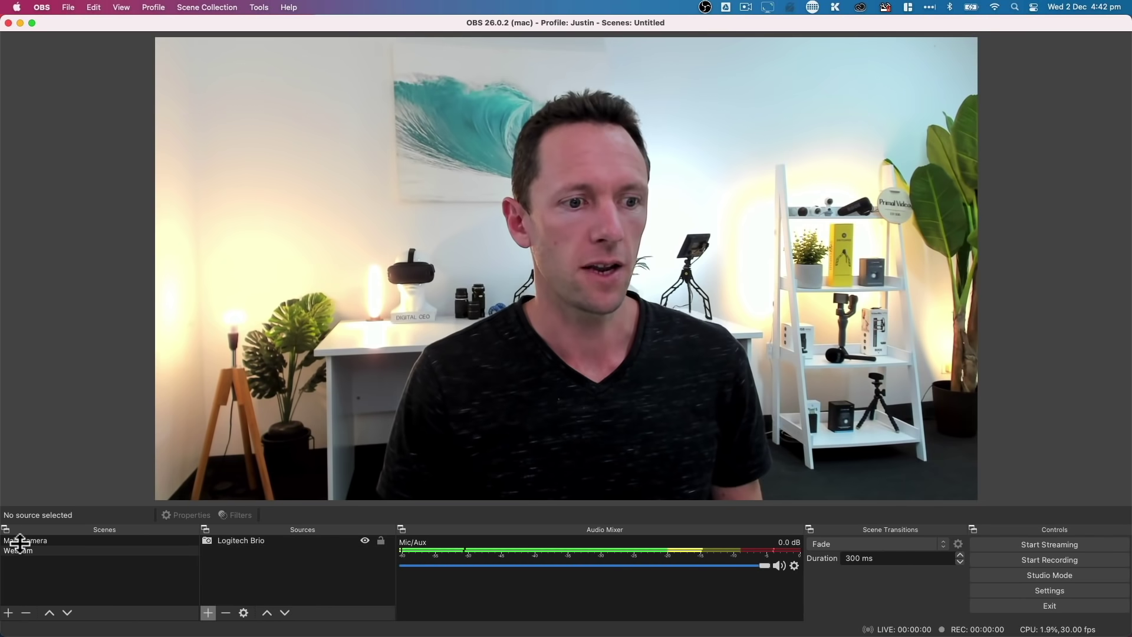
Step: Check the switch between the Main Camera and Webcam scenes, and create a new scene named "Screen Share"
left_click(23, 541)
left_click(25, 551)
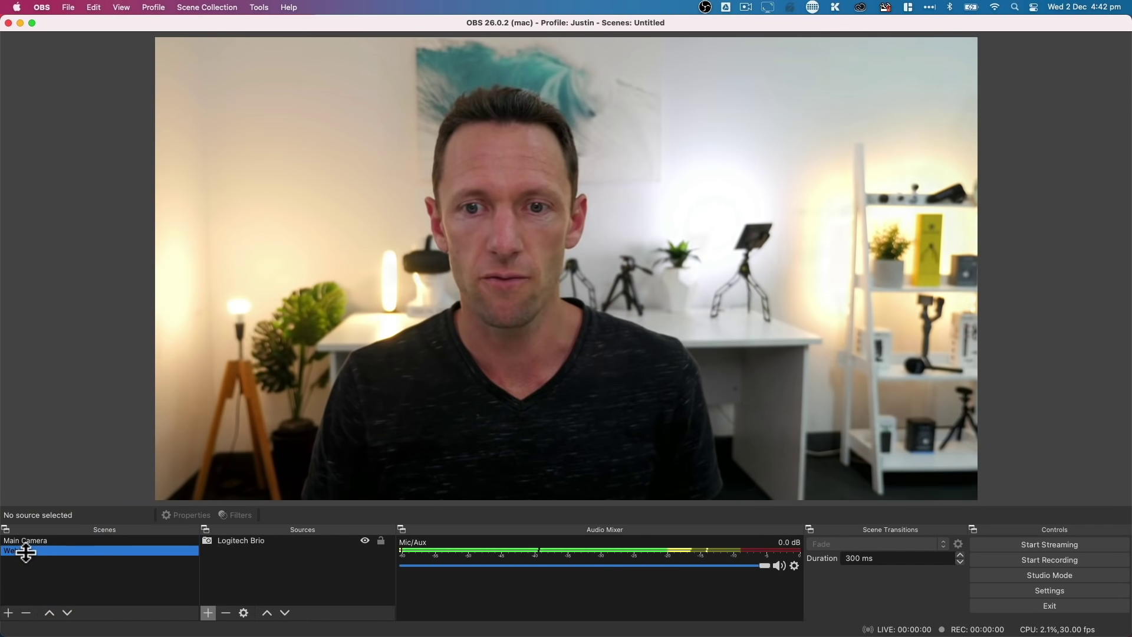
left_click(8, 613)
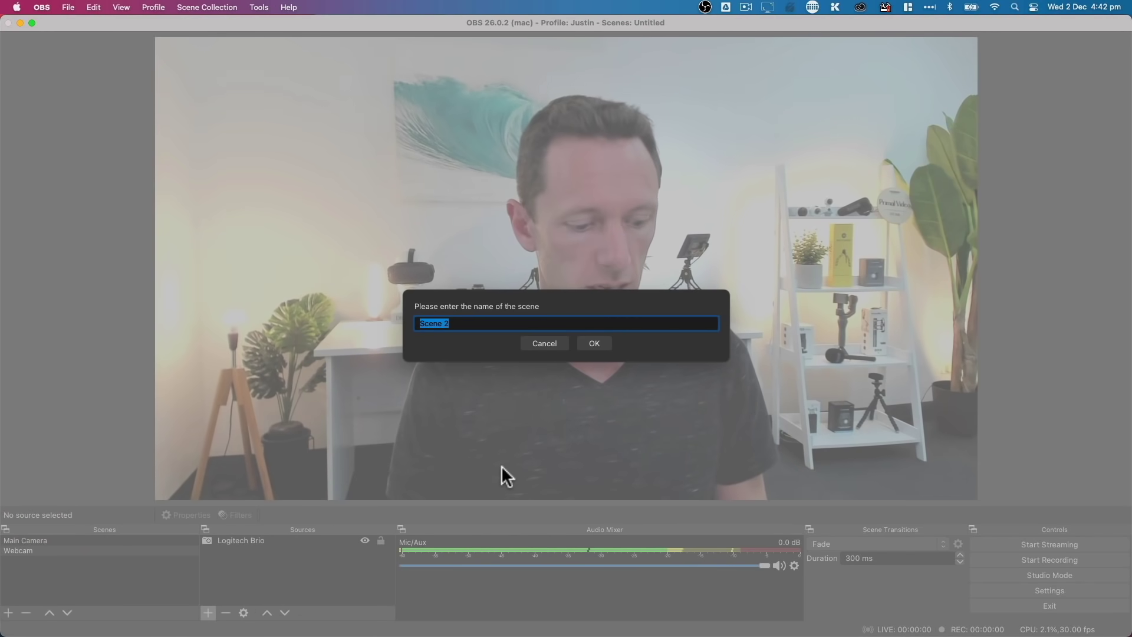
type("Screen Share")
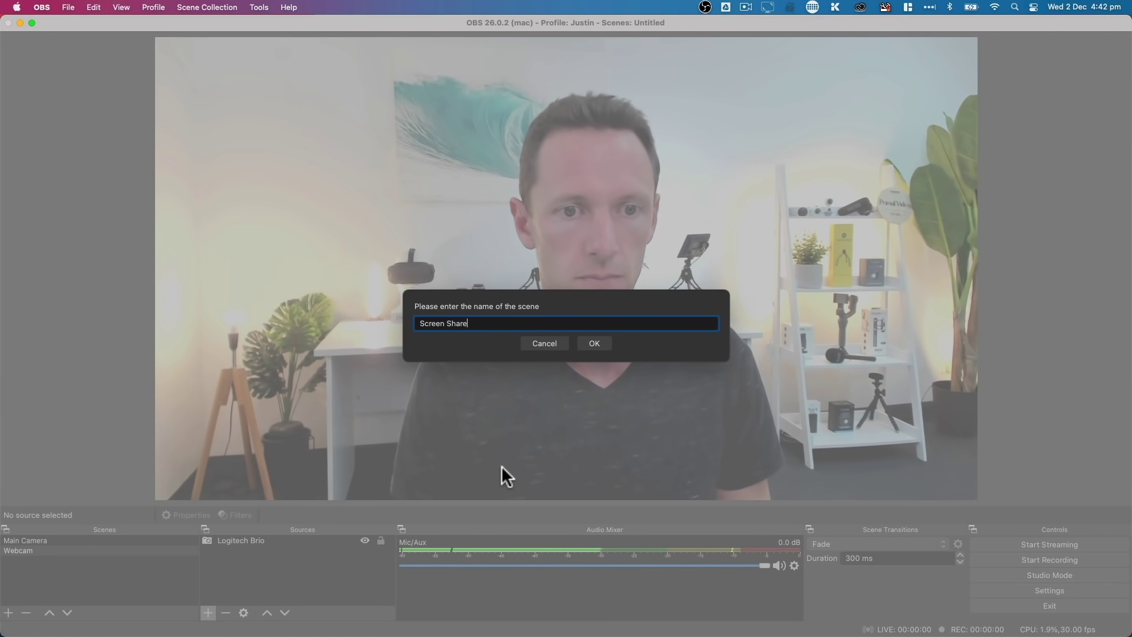
key("Return")
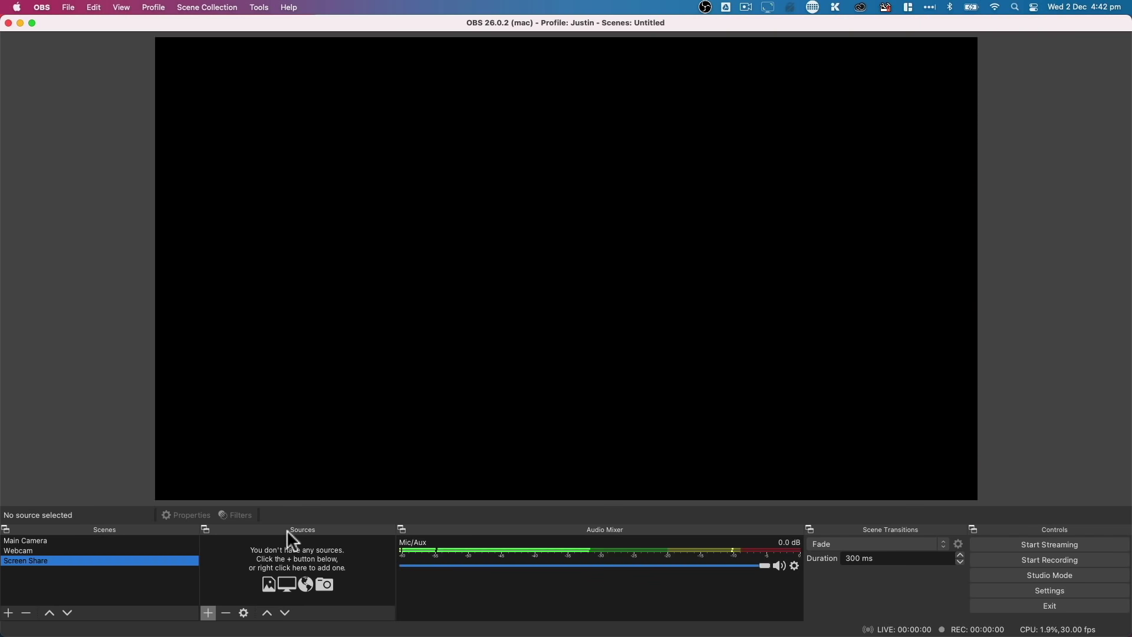
Step: Add a new Display Capture source named "2nd Monitor" to the Screen Share scene
left_click(207, 614)
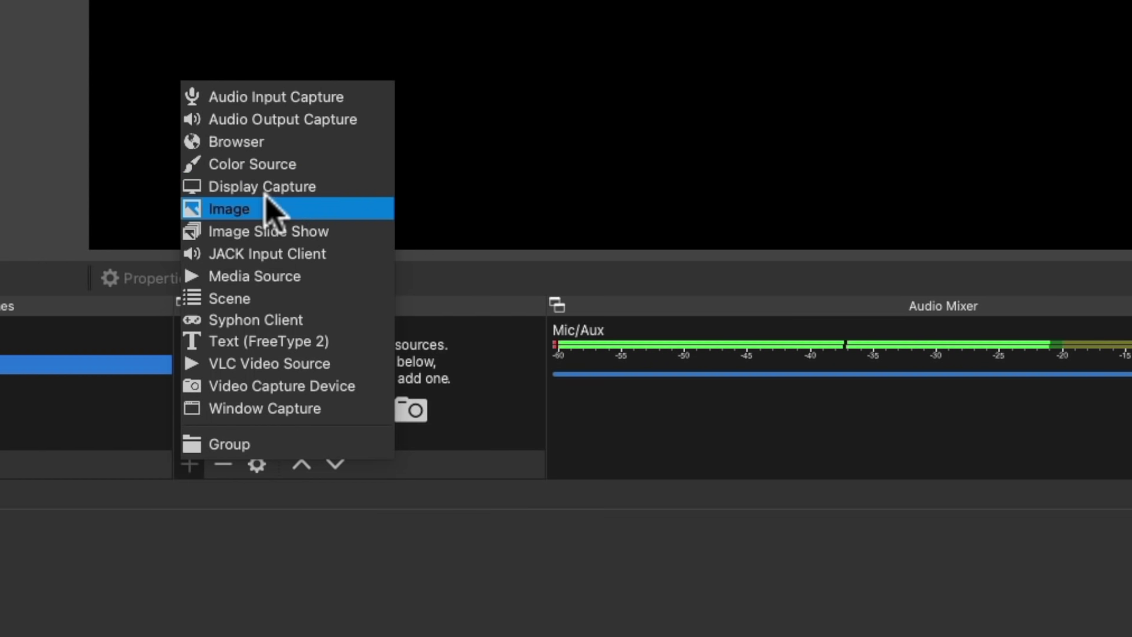
left_click(215, 212)
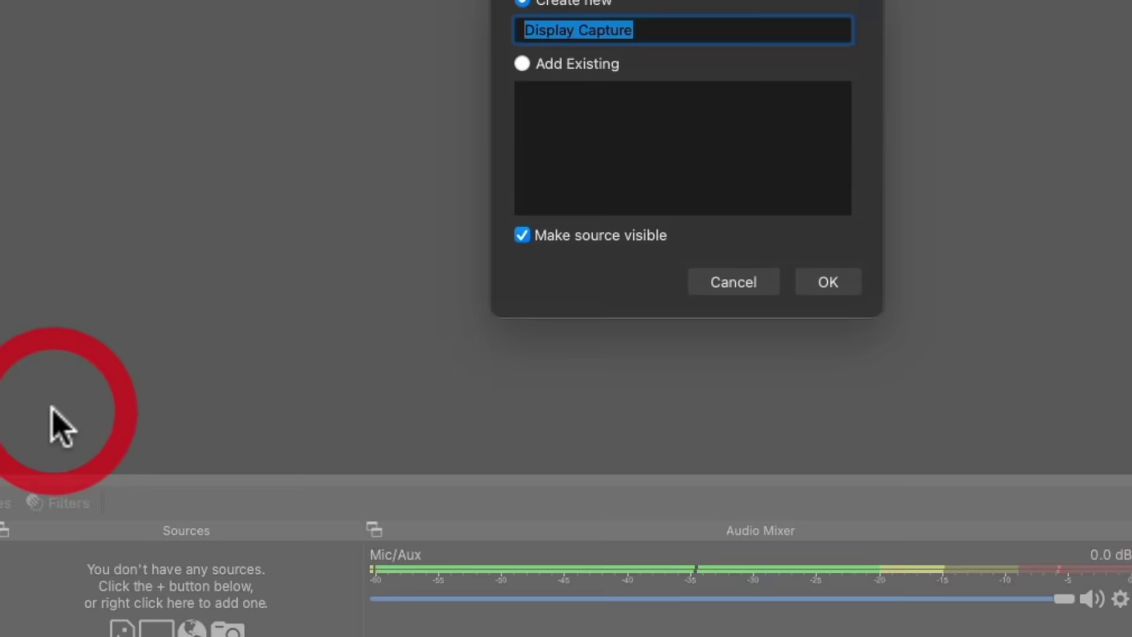
key("BackSpace")
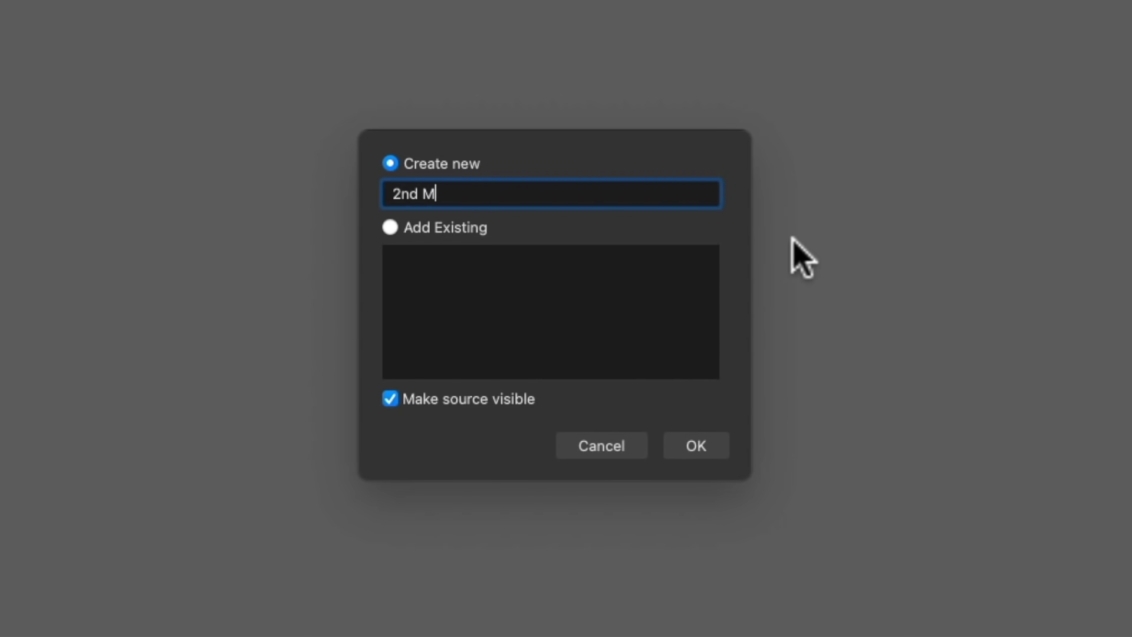
left_click(691, 447)
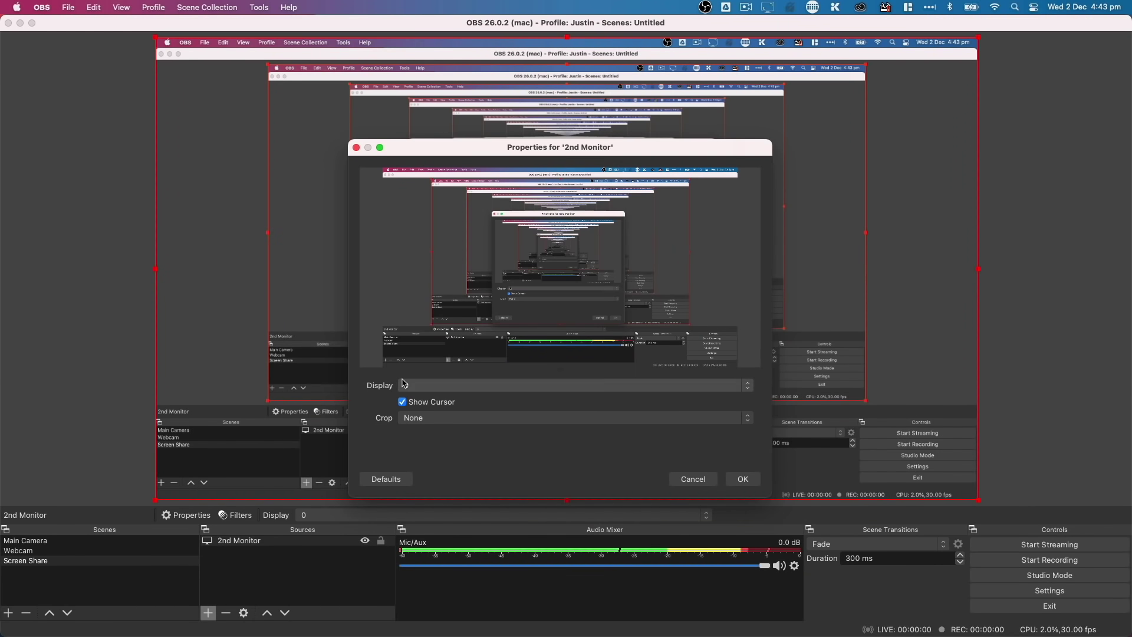
Step: Set the 2nd Monitor source to capture display 1 with the cursor hidden, and accept its properties
left_click(406, 386)
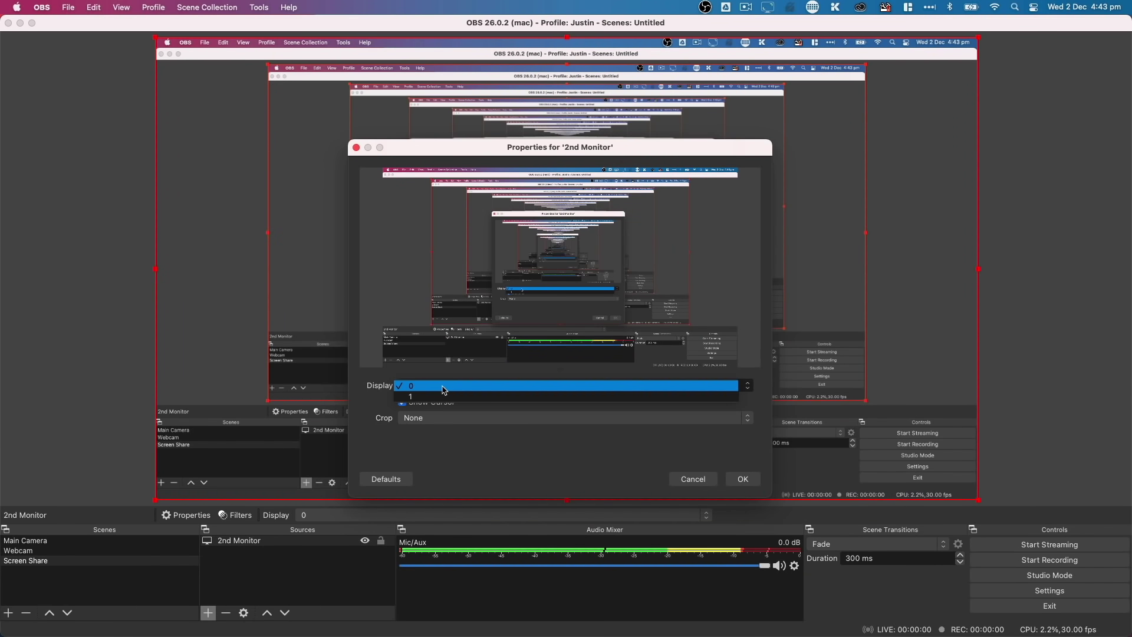
left_click(441, 397)
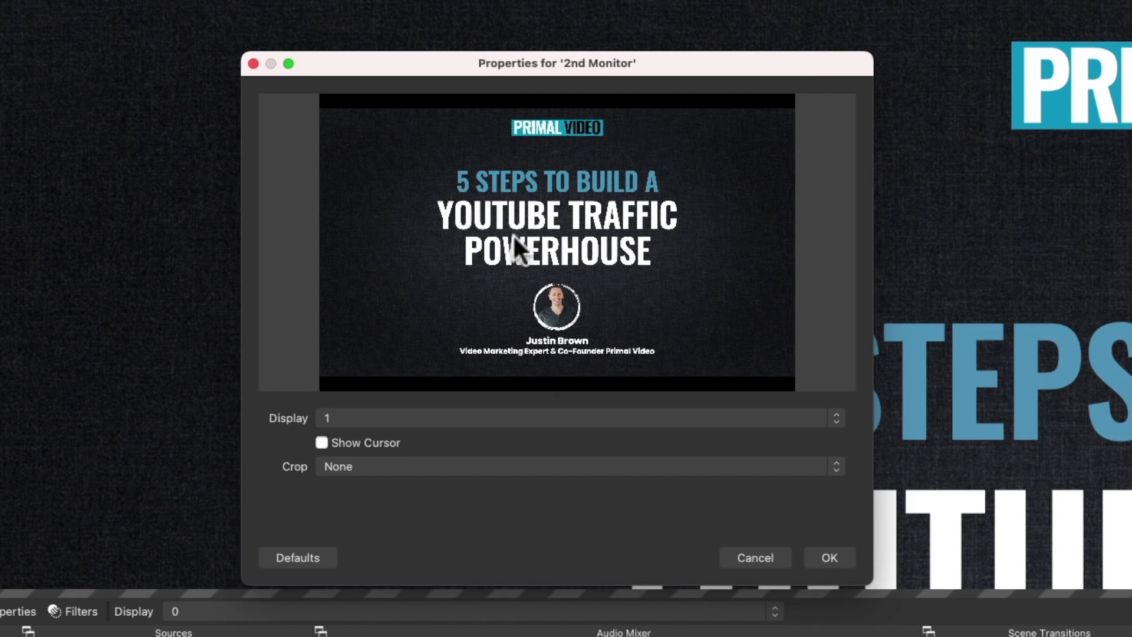
left_click(828, 557)
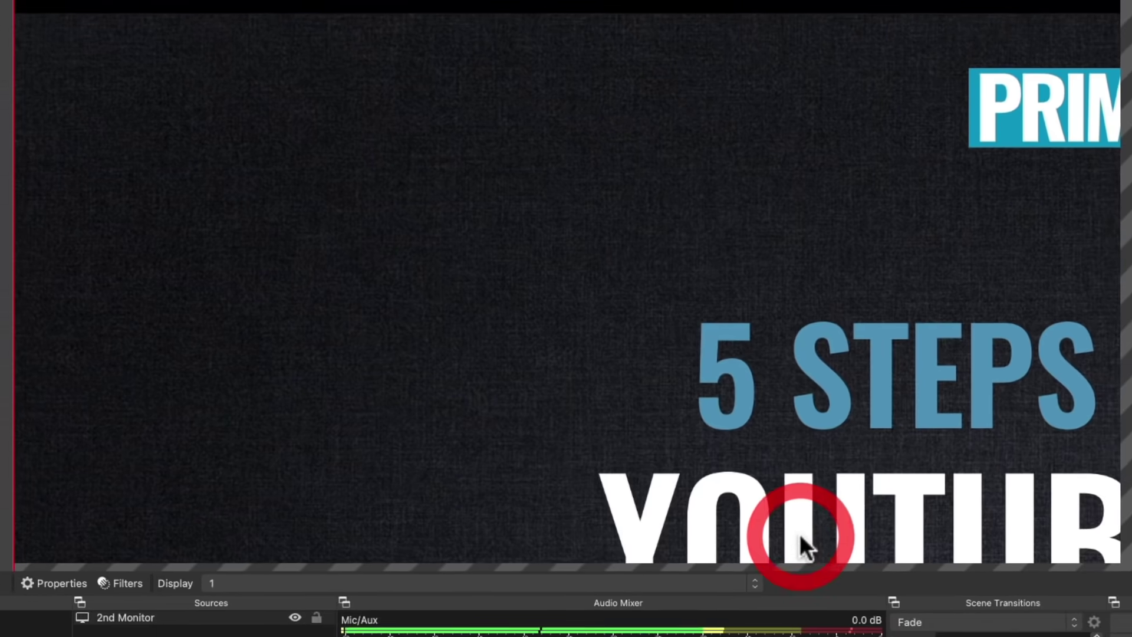
Step: Move and scale the 2nd Monitor source so the slide fills the full width of the canvas
left_click_drag(912, 355, 1108, 408)
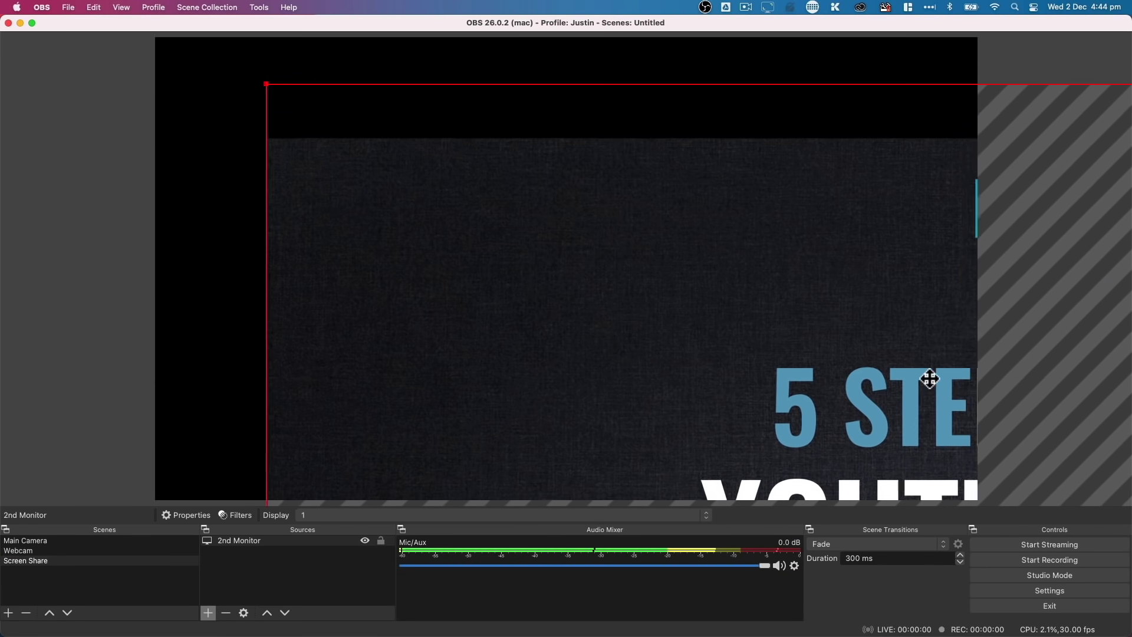
left_click_drag(930, 378, 812, 343)
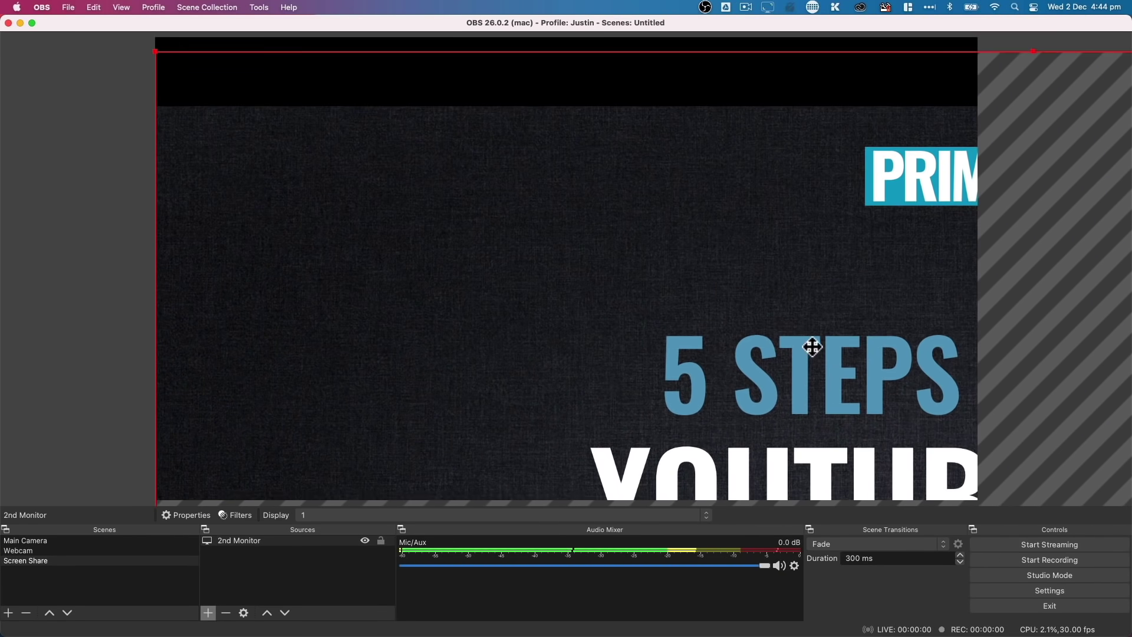
left_click_drag(153, 50, 356, 161)
key("super+f")
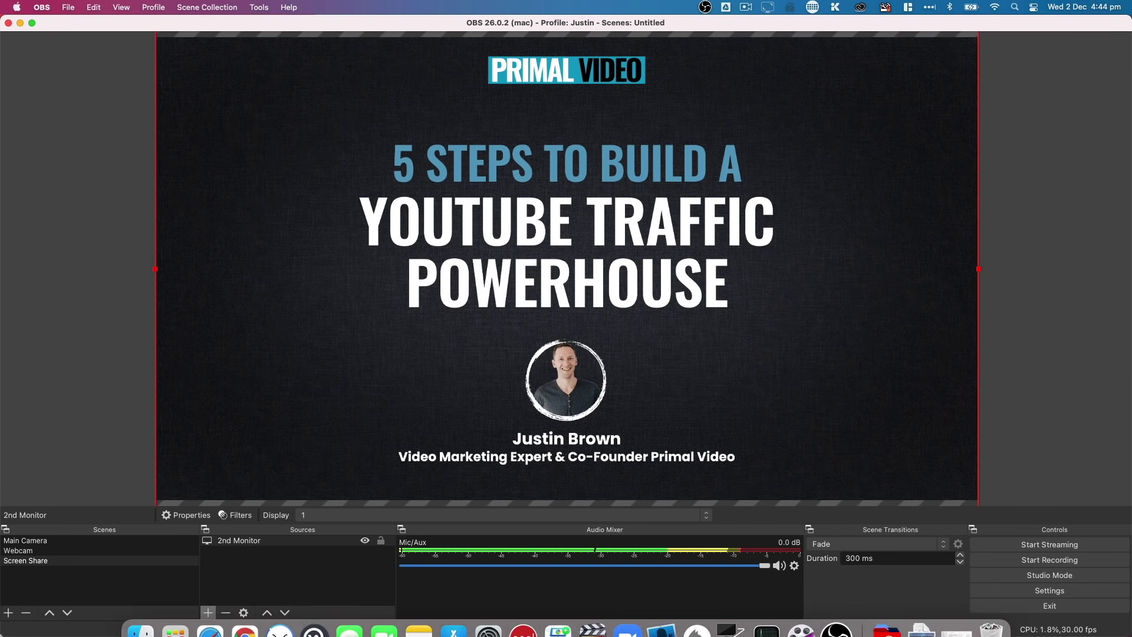
Step: Test the Screen Share scene by switching between it and Webcam and advancing the presentation by two slides
left_click(19, 550)
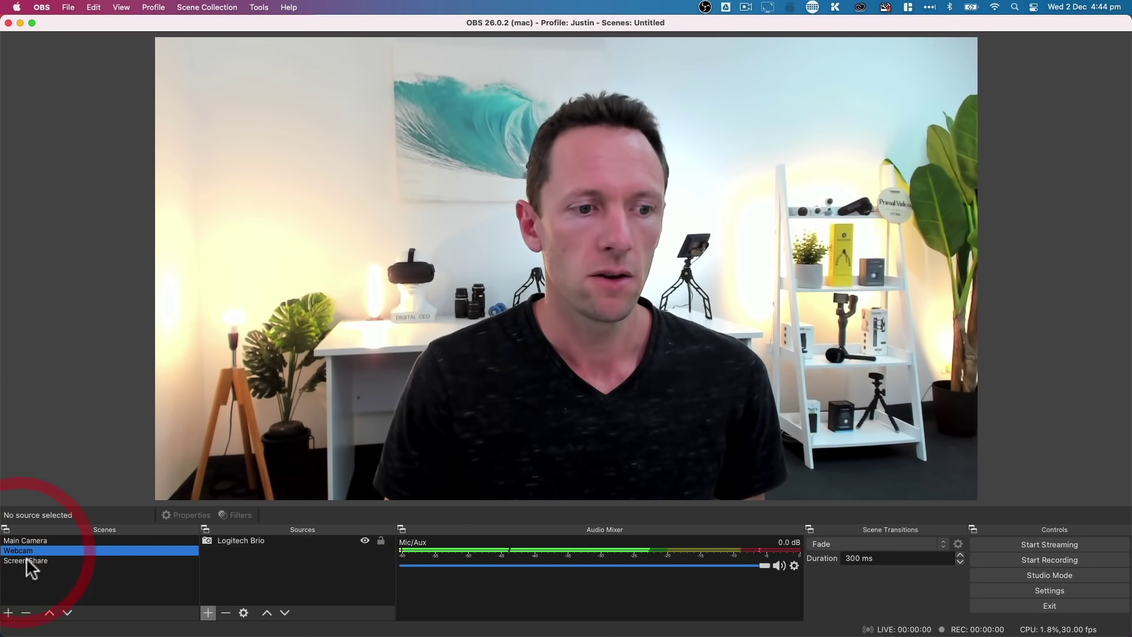
left_click(26, 559)
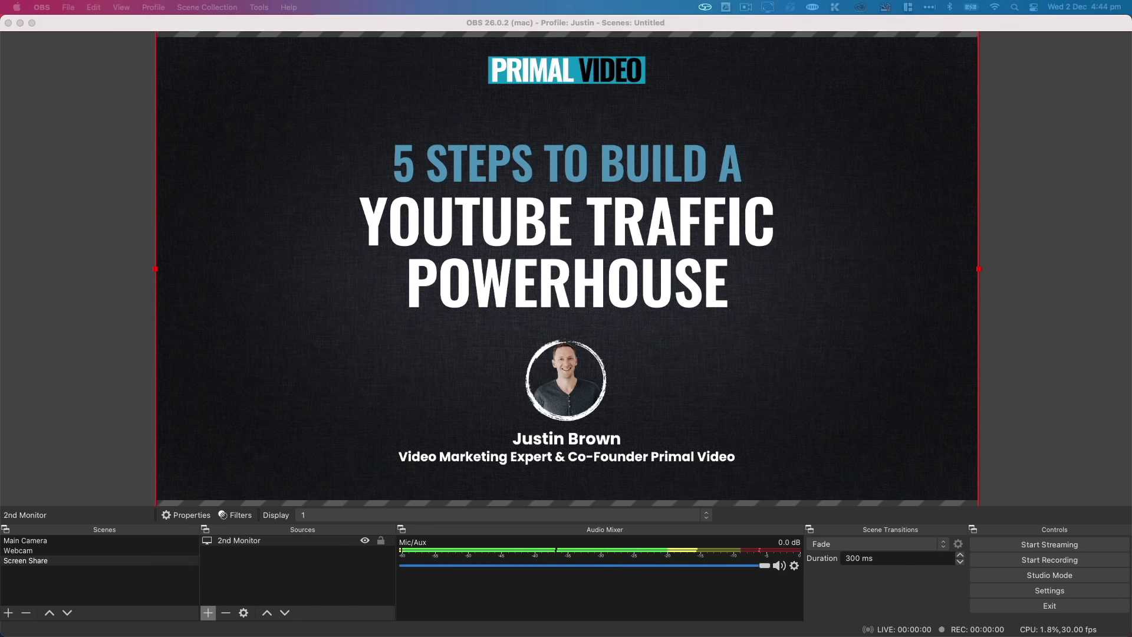
key("Right")
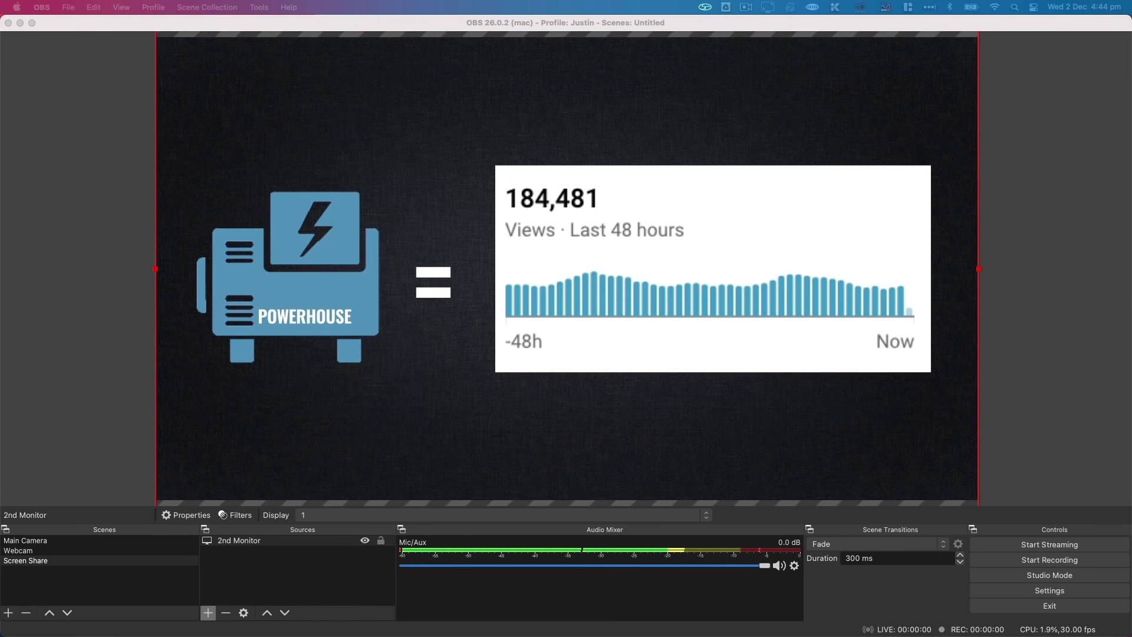
key("Right")
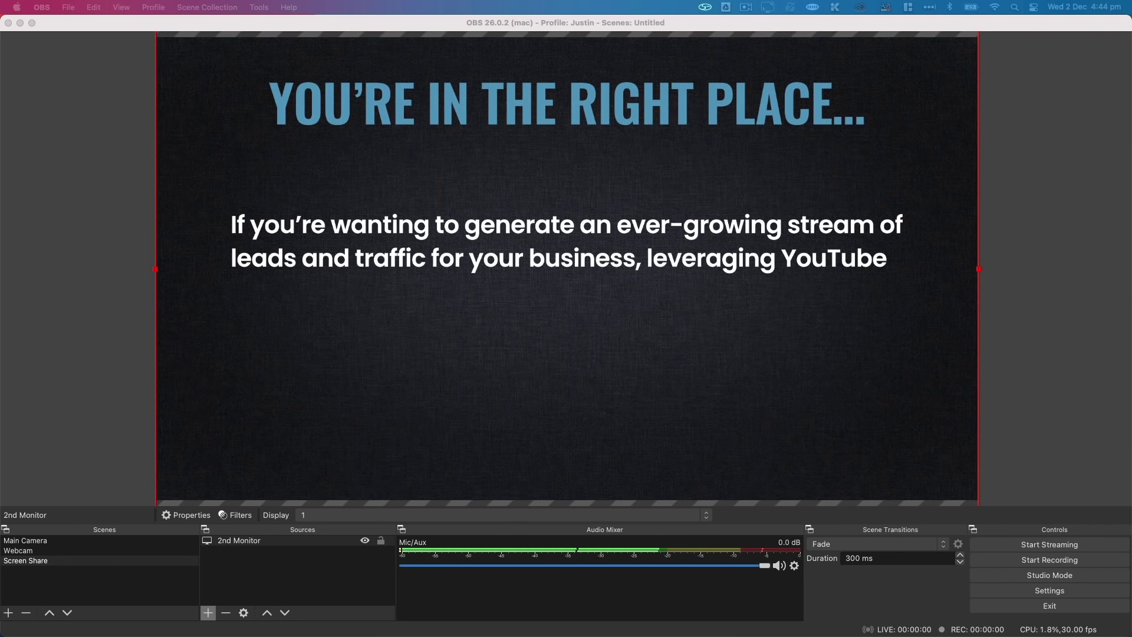
left_click(19, 550)
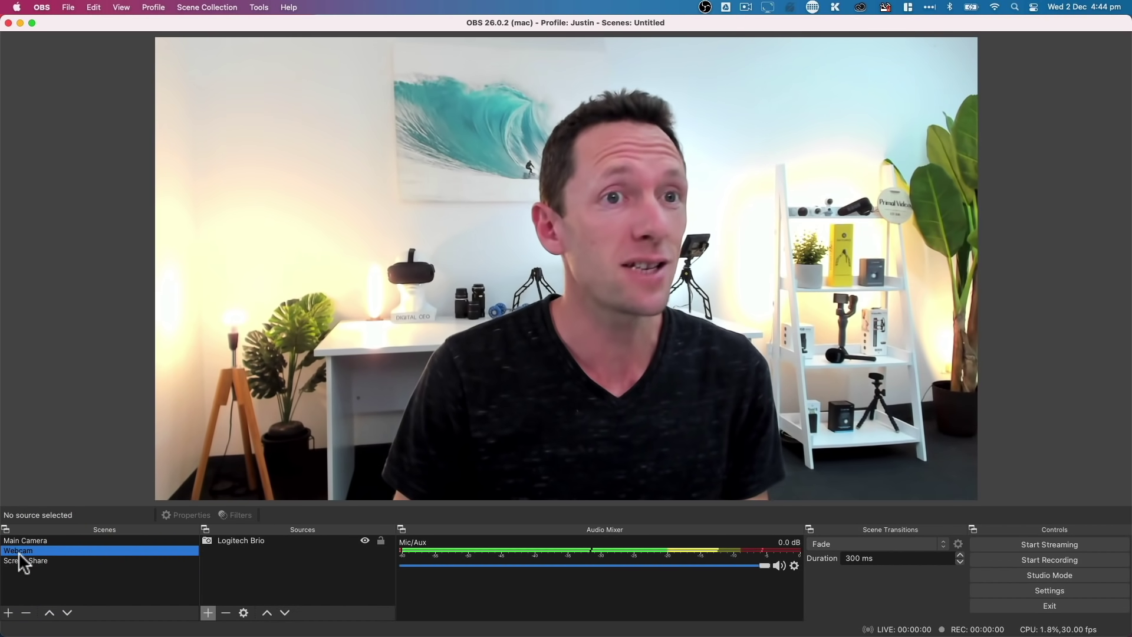
left_click(19, 559)
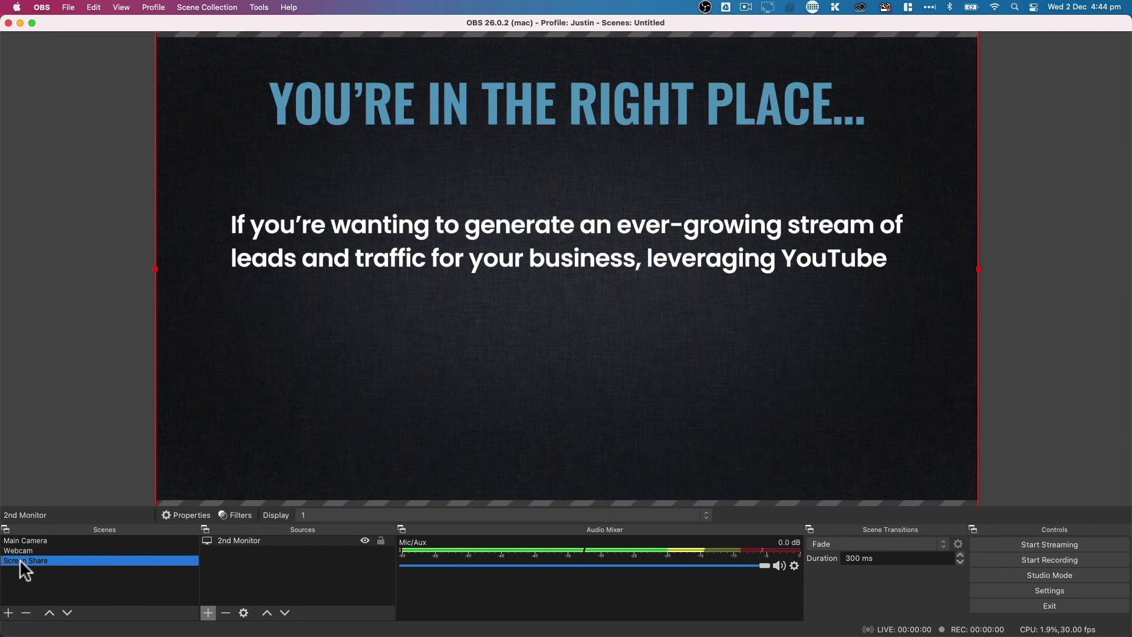
Step: Duplicate the Screen Share scene under the name "Screen Share with Video"
right_click(19, 559)
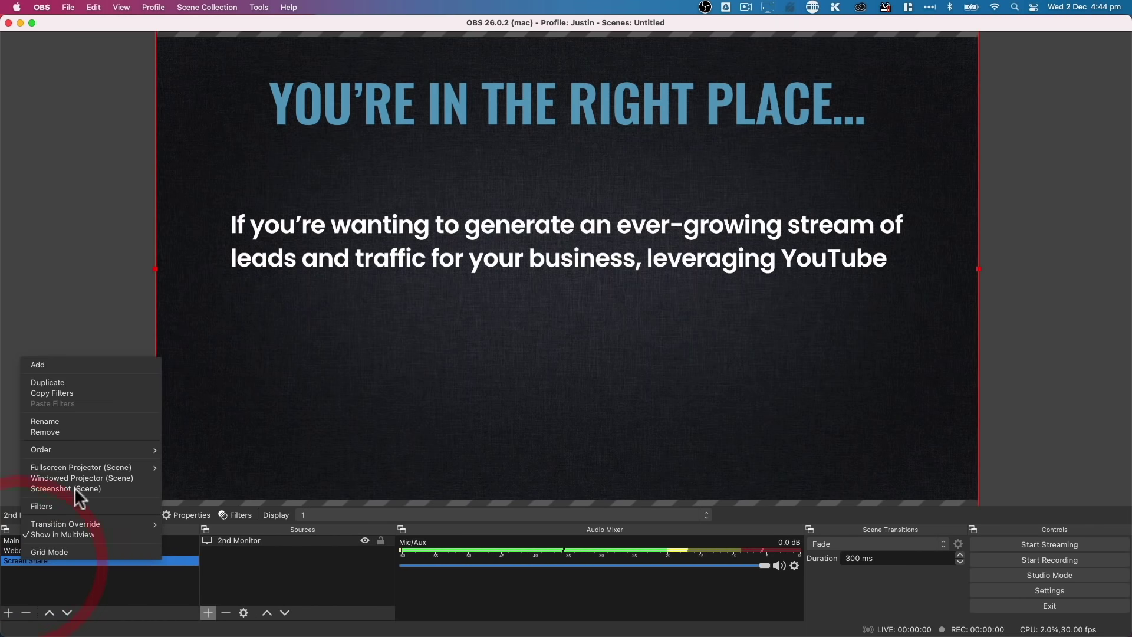
left_click(70, 378)
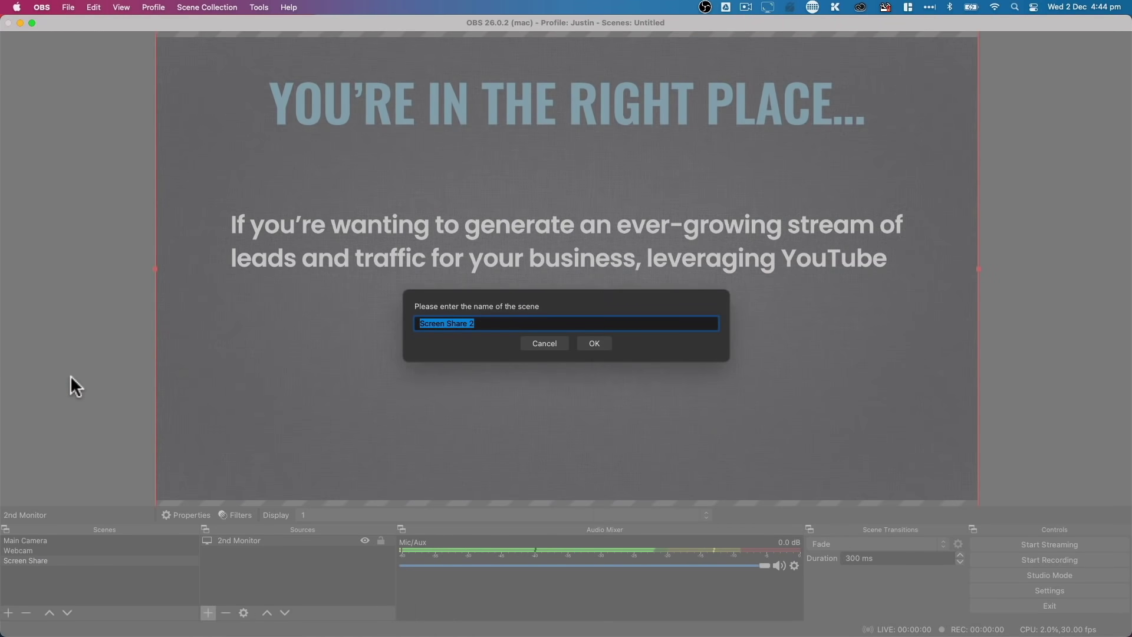
type("Screen Share with Vide")
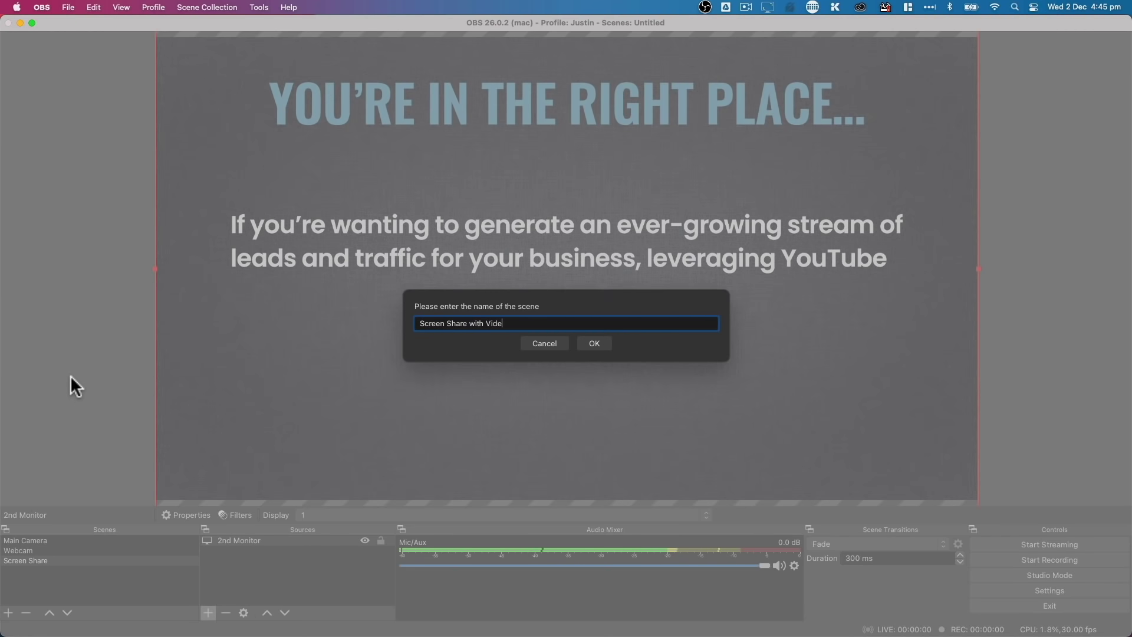
type("o")
key("Return")
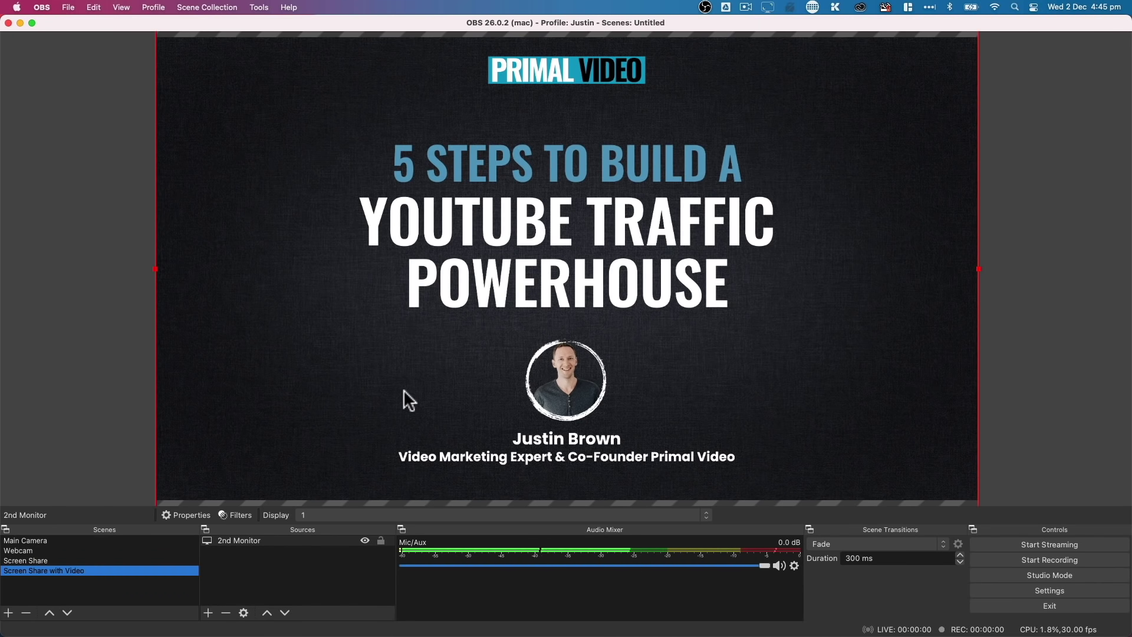
Step: Add the existing CamLink 4k video capture source to the Screen Share with Video scene
left_click(208, 614)
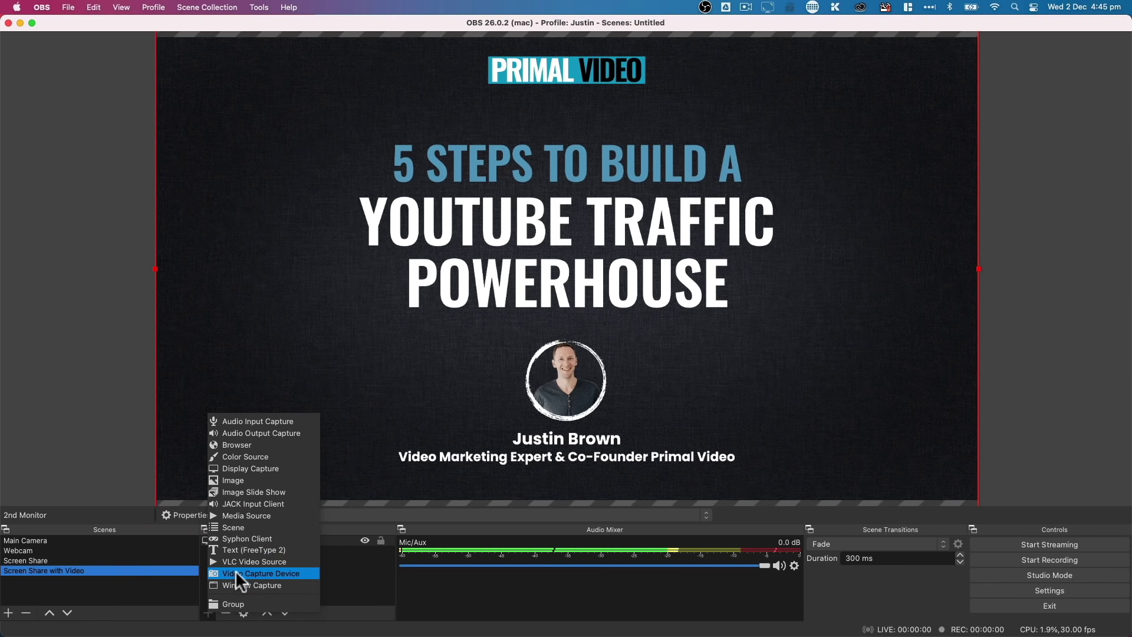
left_click(236, 570)
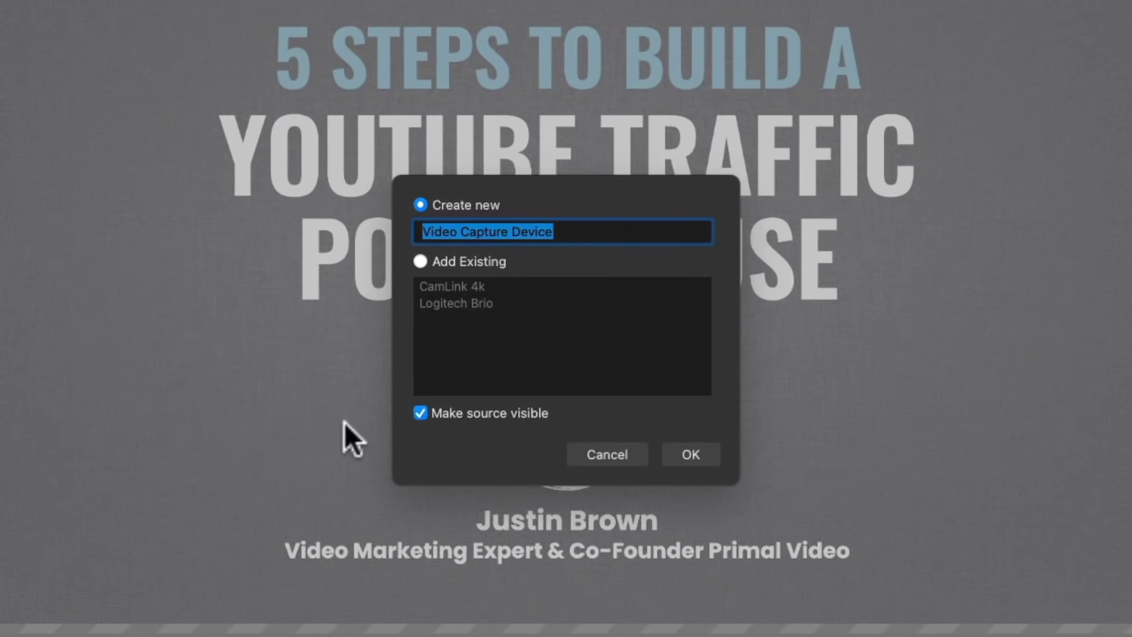
left_click(455, 257)
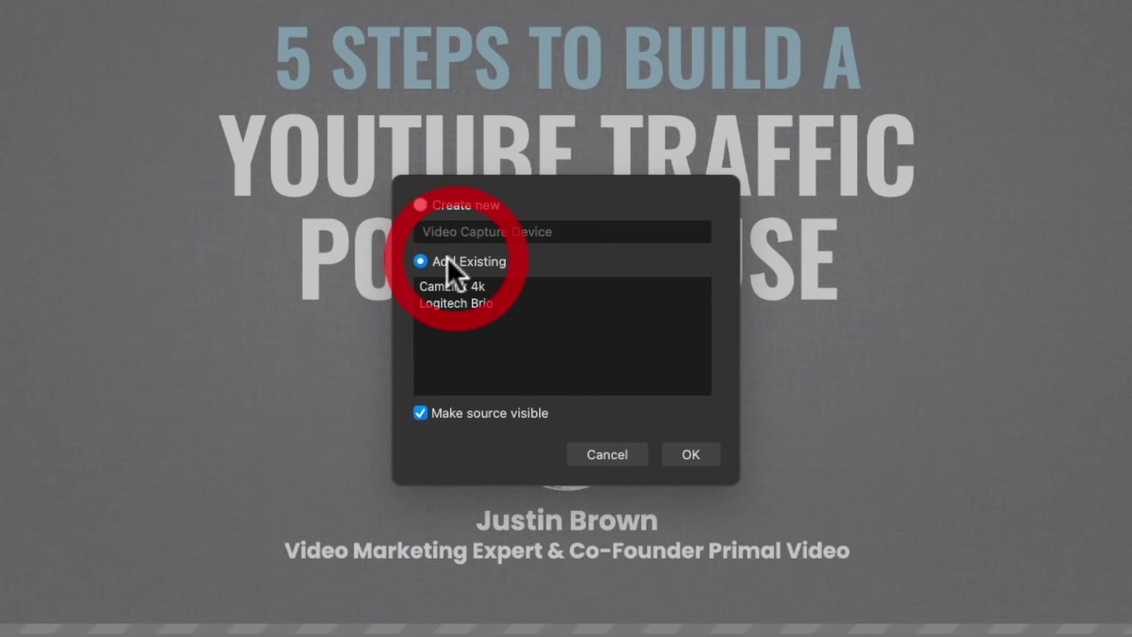
left_click(480, 288)
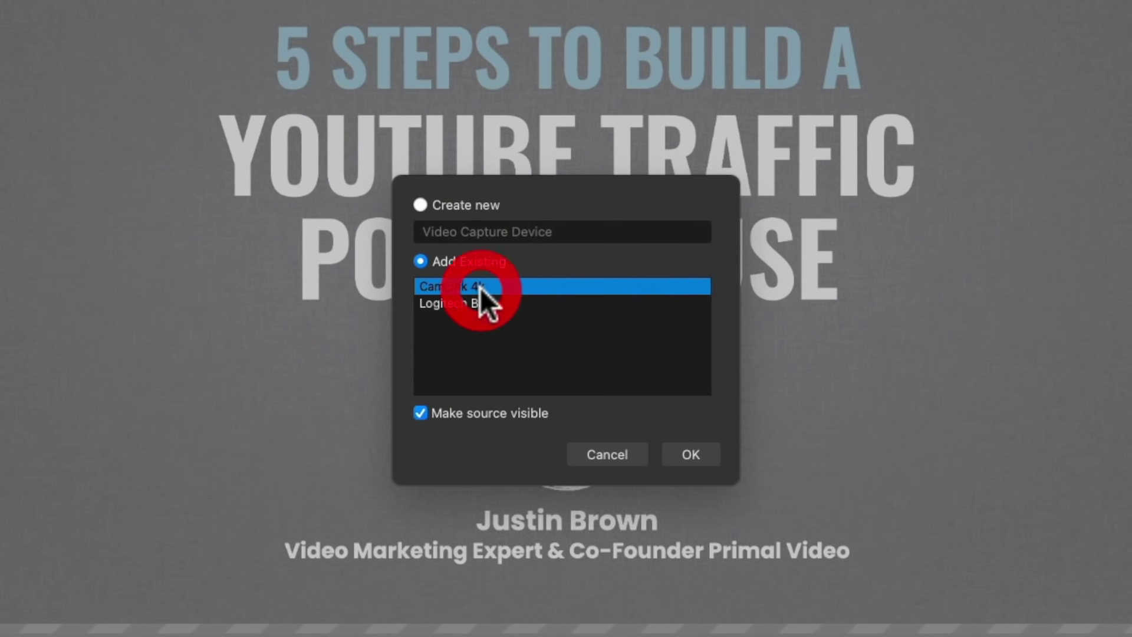
left_click(684, 449)
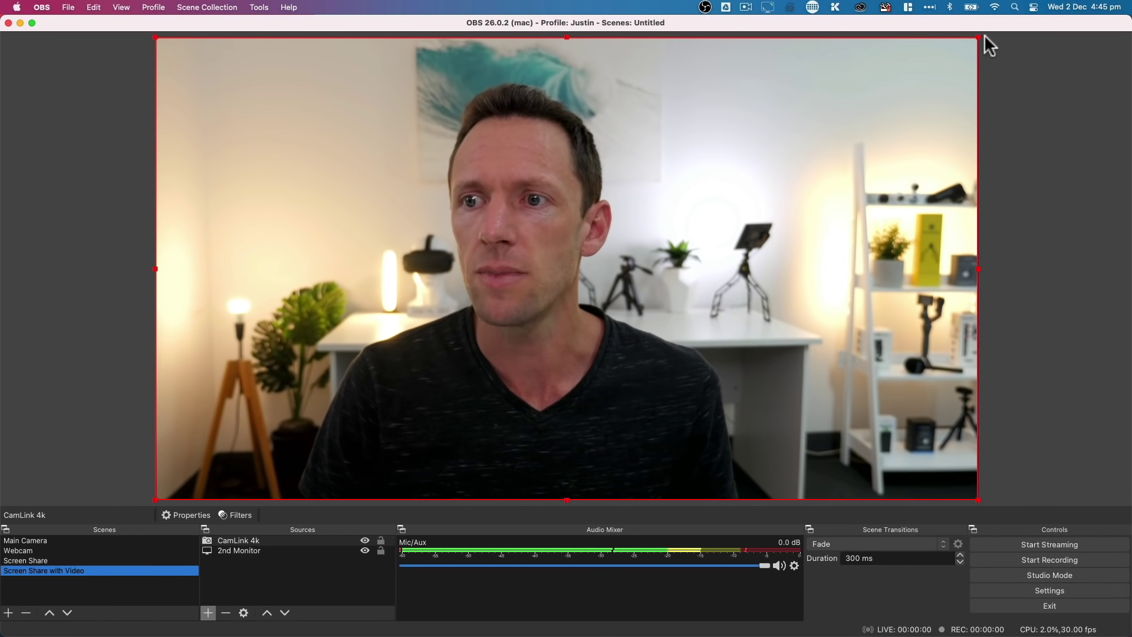
Step: Shrink the CamLink 4k source into a small picture-in-picture in the lower-left corner of the canvas, over the slide
left_click_drag(978, 38, 242, 372)
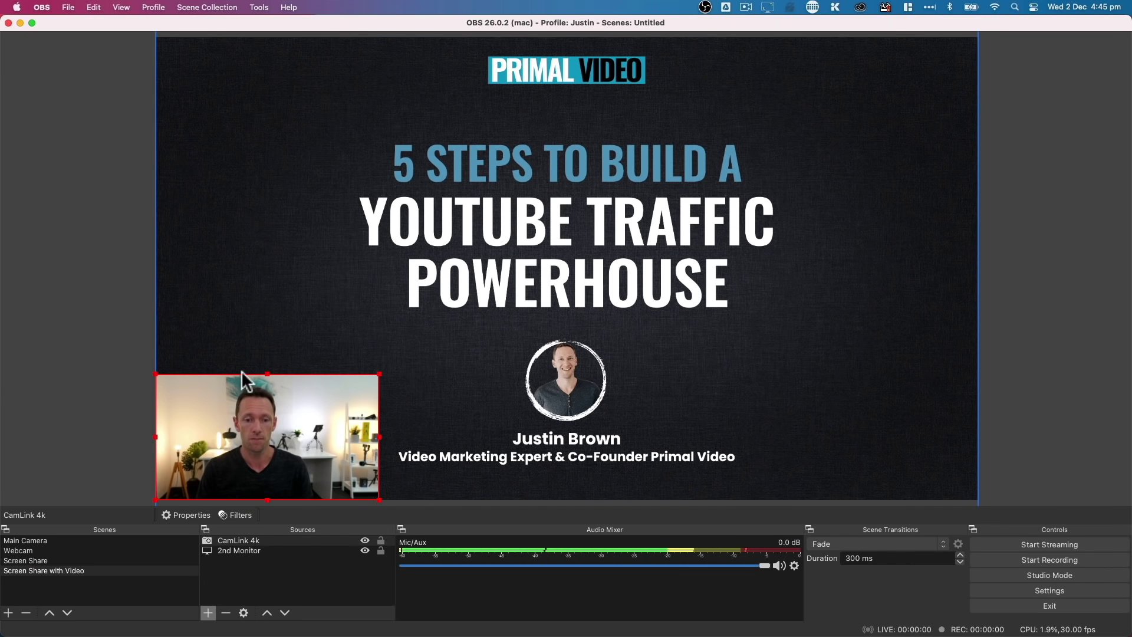
left_click(322, 286)
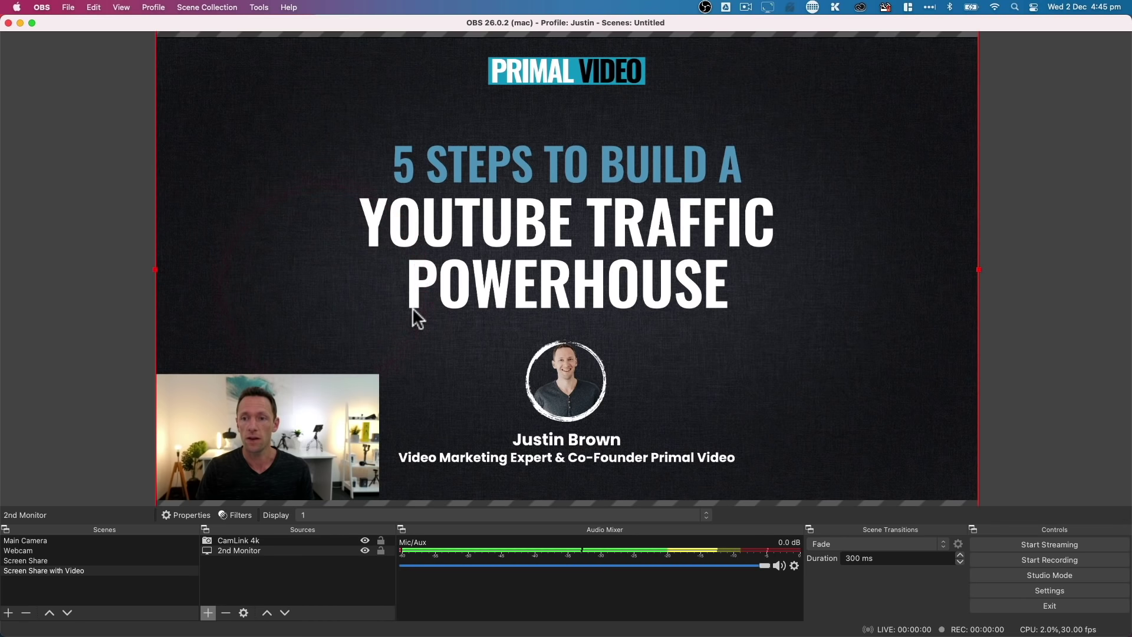
Step: Test switching through the Main Camera, Webcam, Screen Share and Screen Share with Video scenes twice
left_click(37, 539)
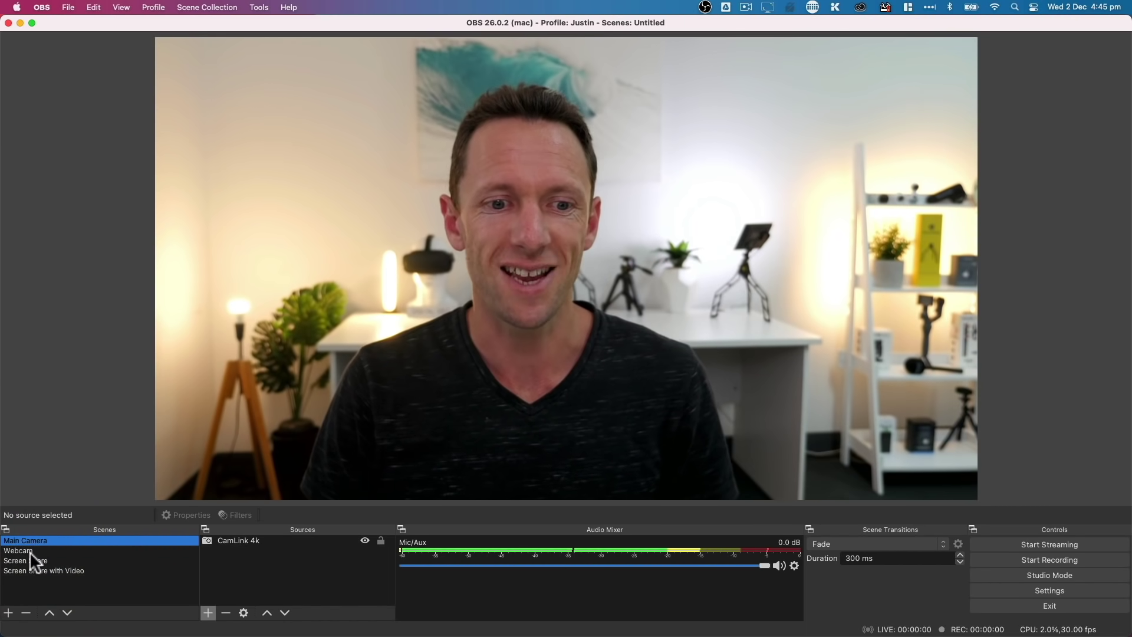
left_click(29, 550)
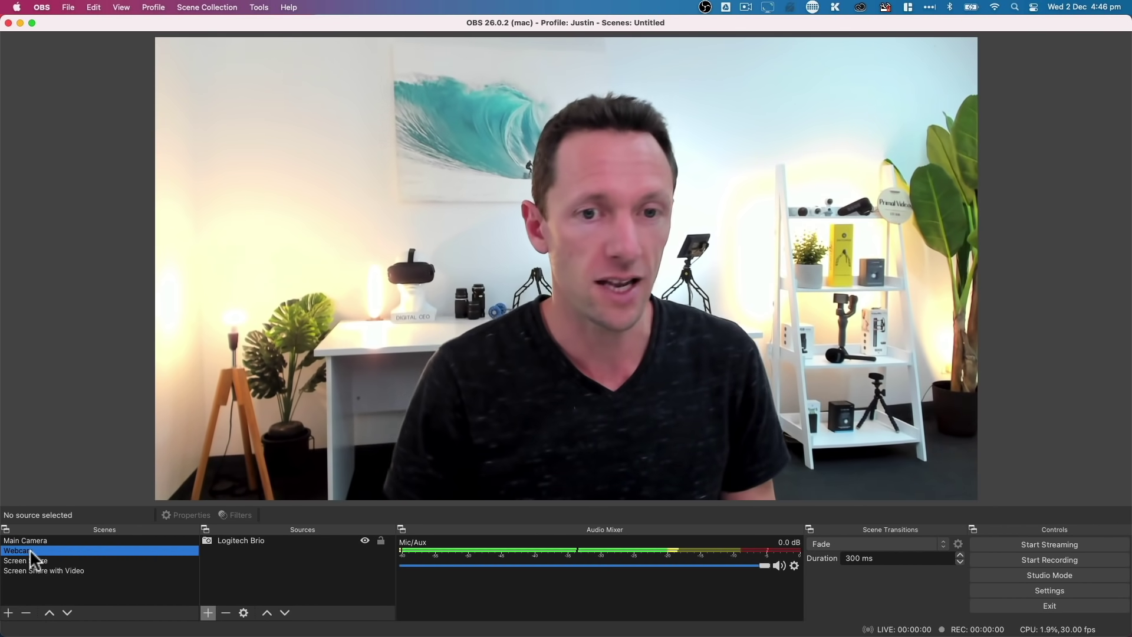
left_click(24, 560)
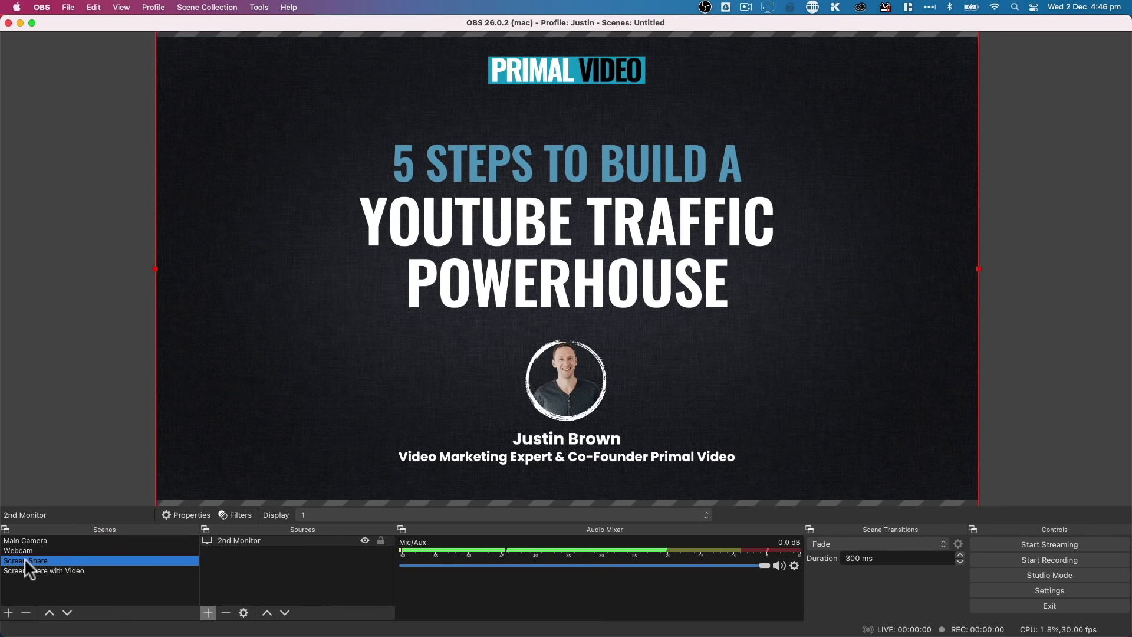
left_click(21, 571)
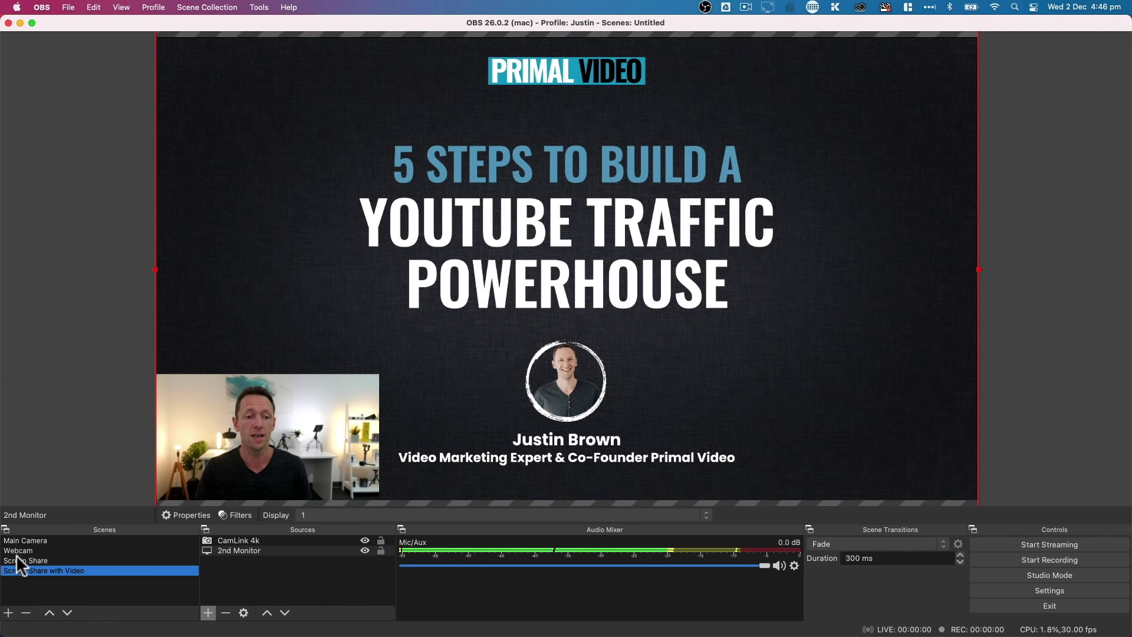
left_click(16, 541)
left_click(13, 550)
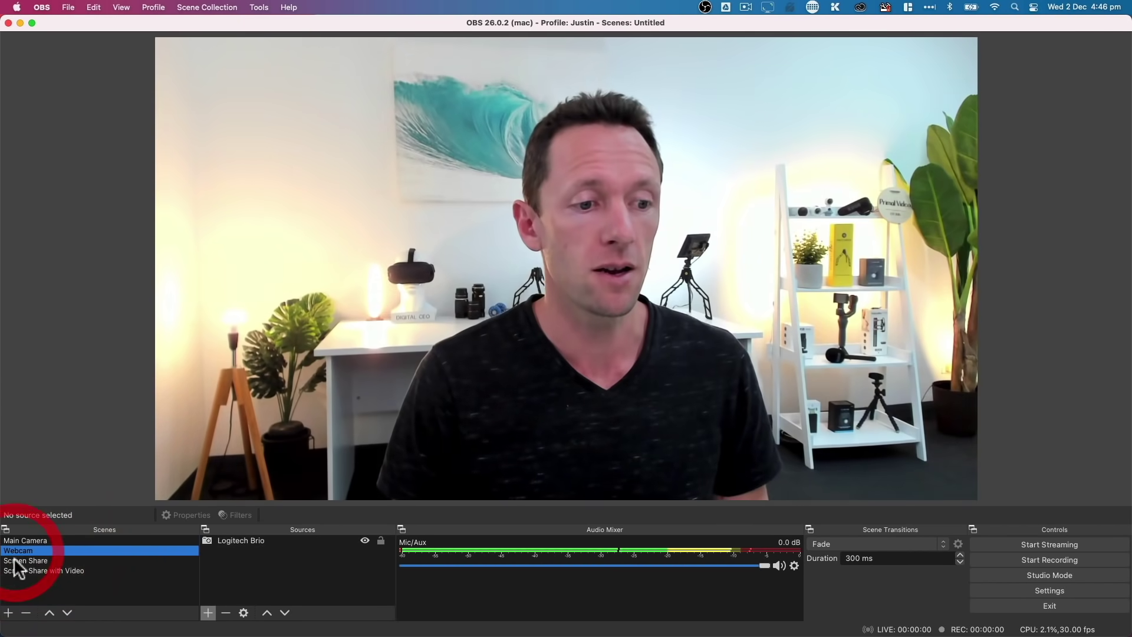
left_click(13, 560)
left_click(15, 571)
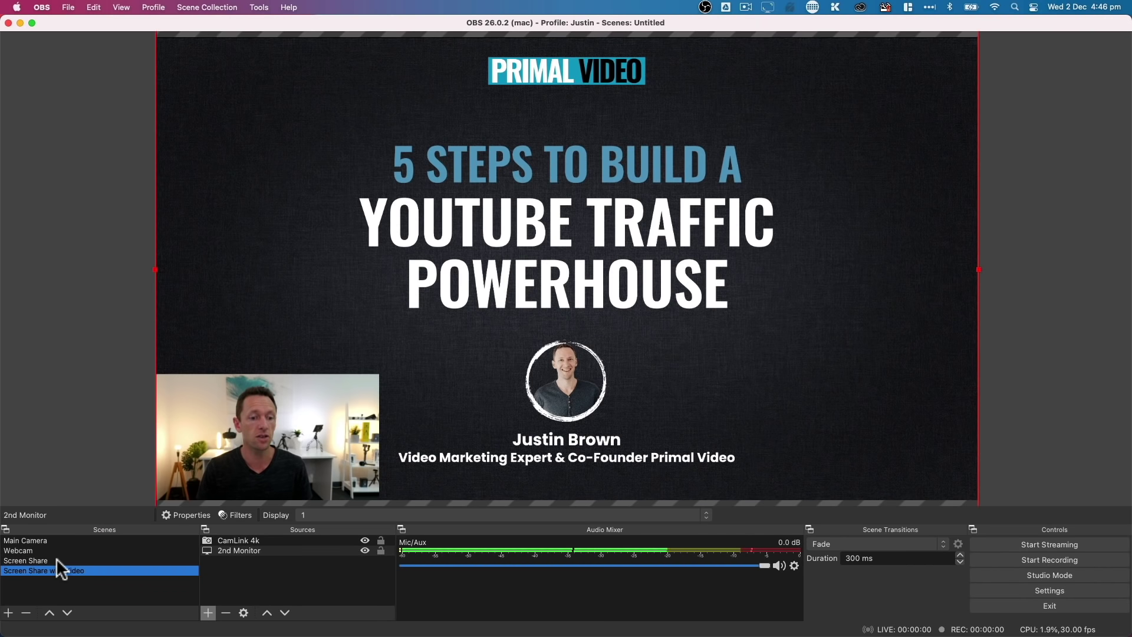
Step: Create a new scene named "Intro Video"
left_click(8, 615)
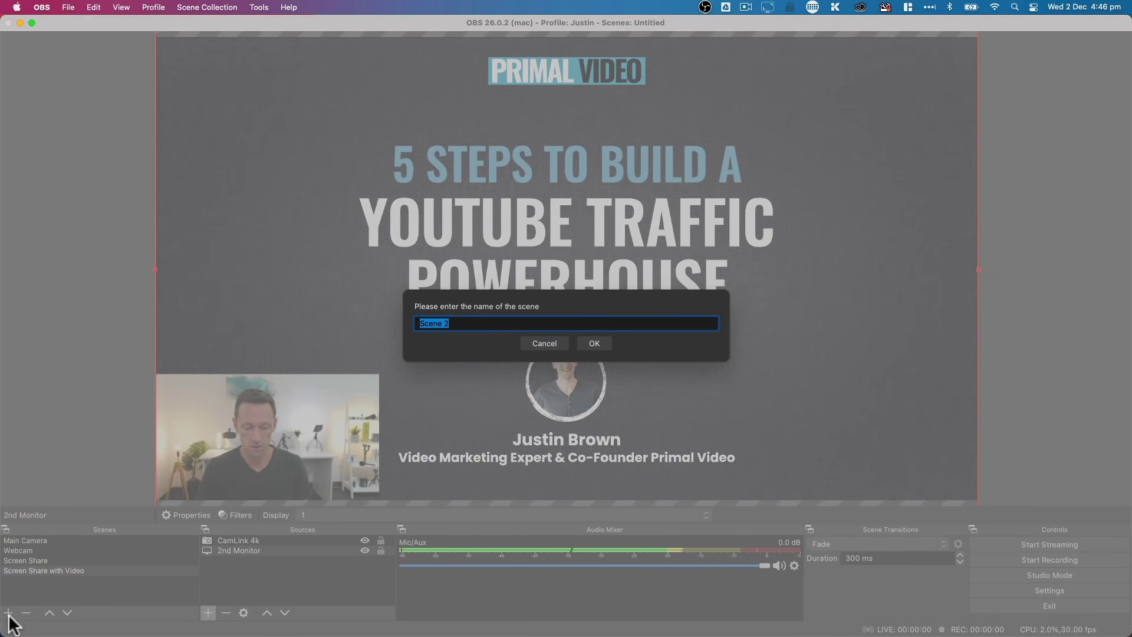
type("Intro V")
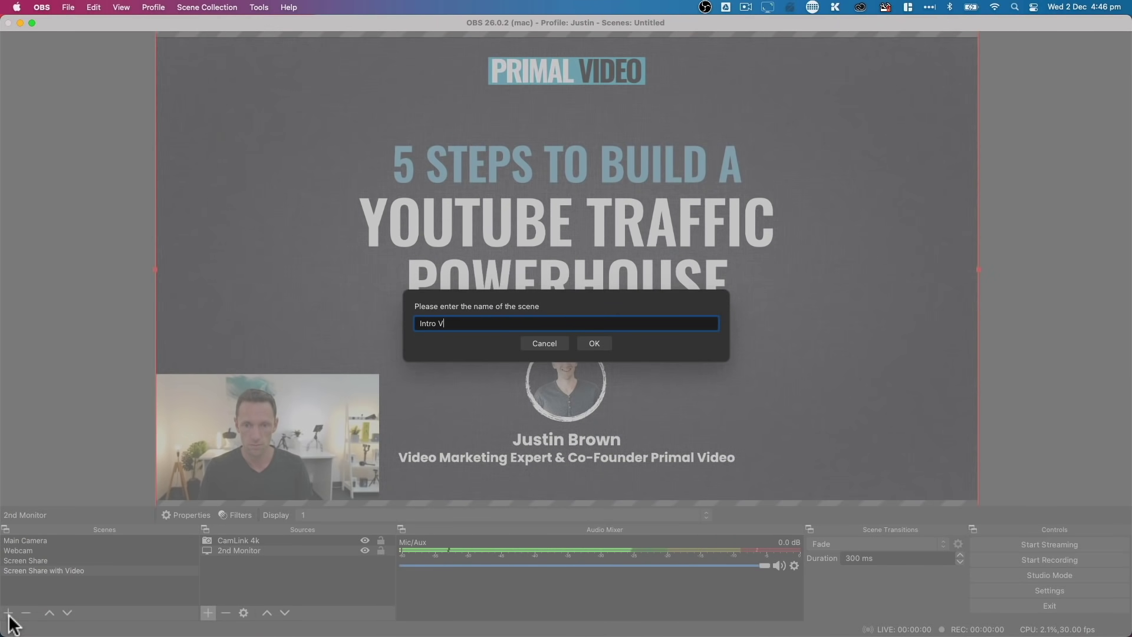
type("ideo")
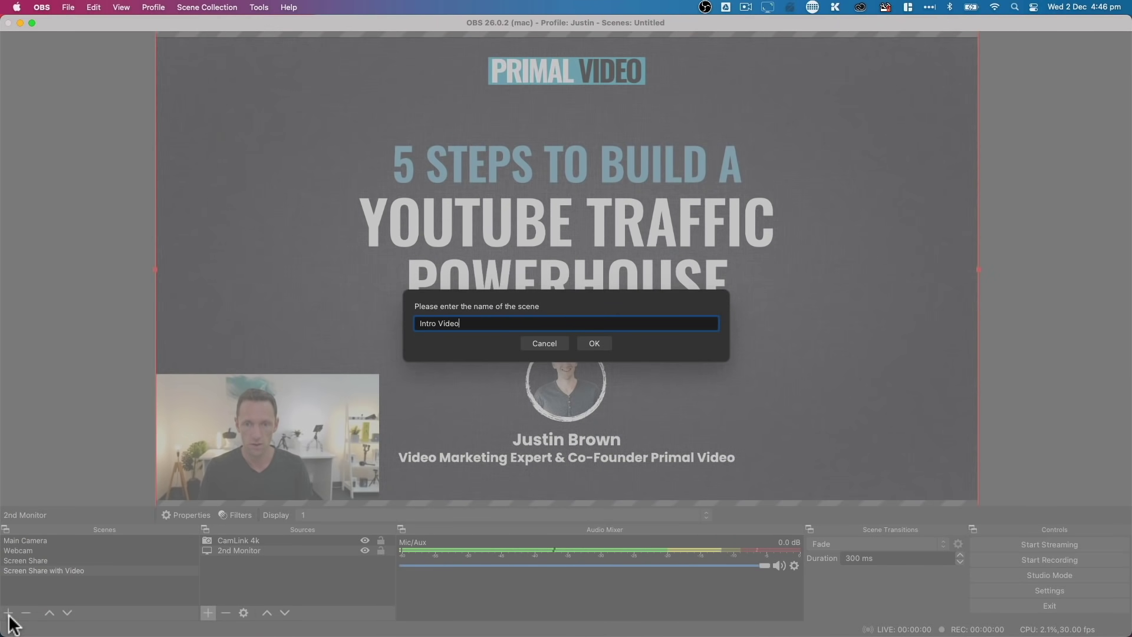
left_click(602, 341)
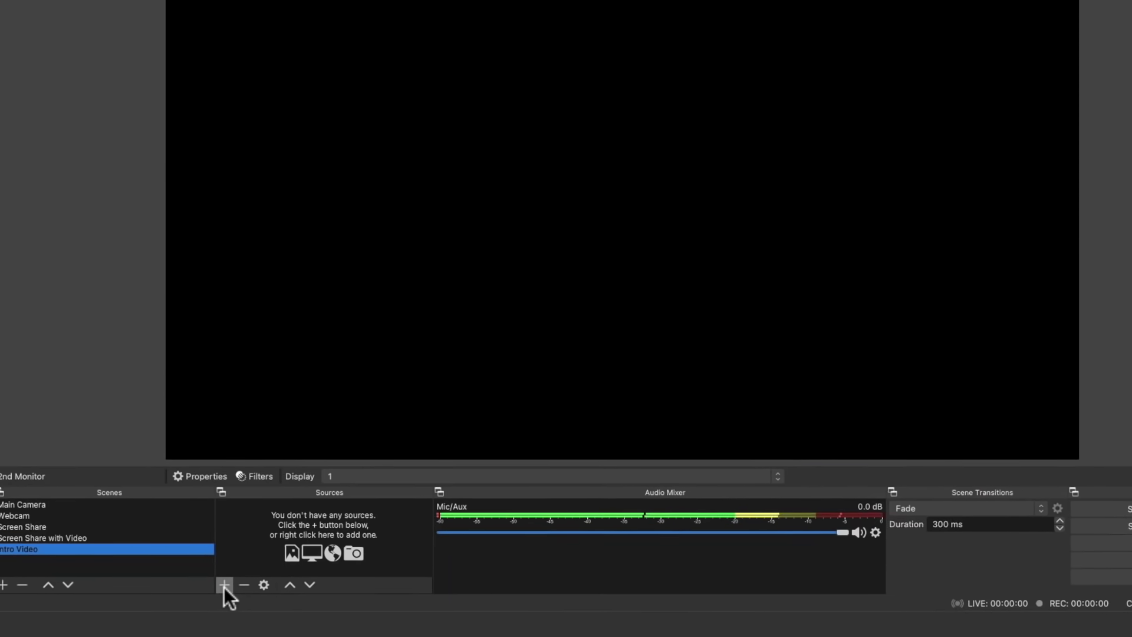
Step: Add a new Media Source named "Video Intro" to the Intro Video scene
left_click(224, 586)
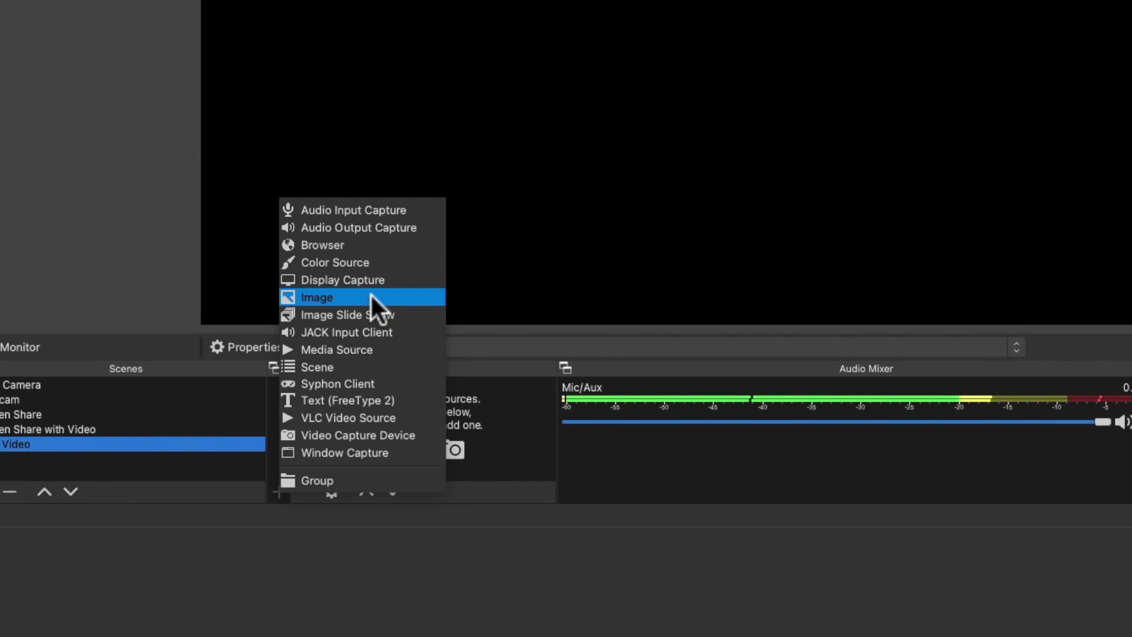
left_click(377, 348)
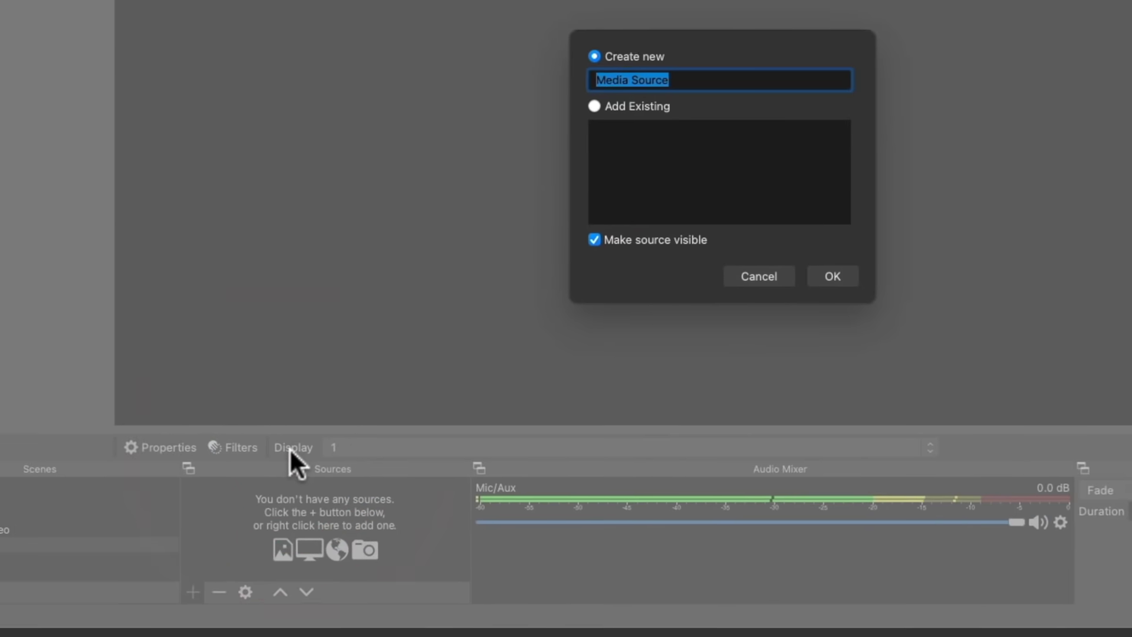
type("Video Intro")
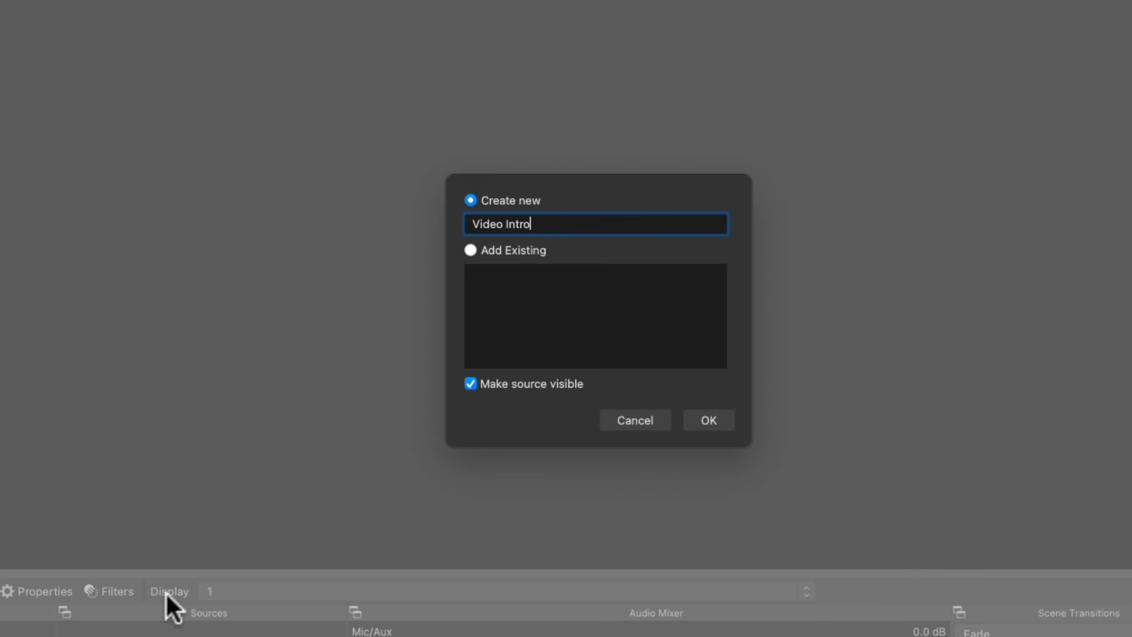
key("Return")
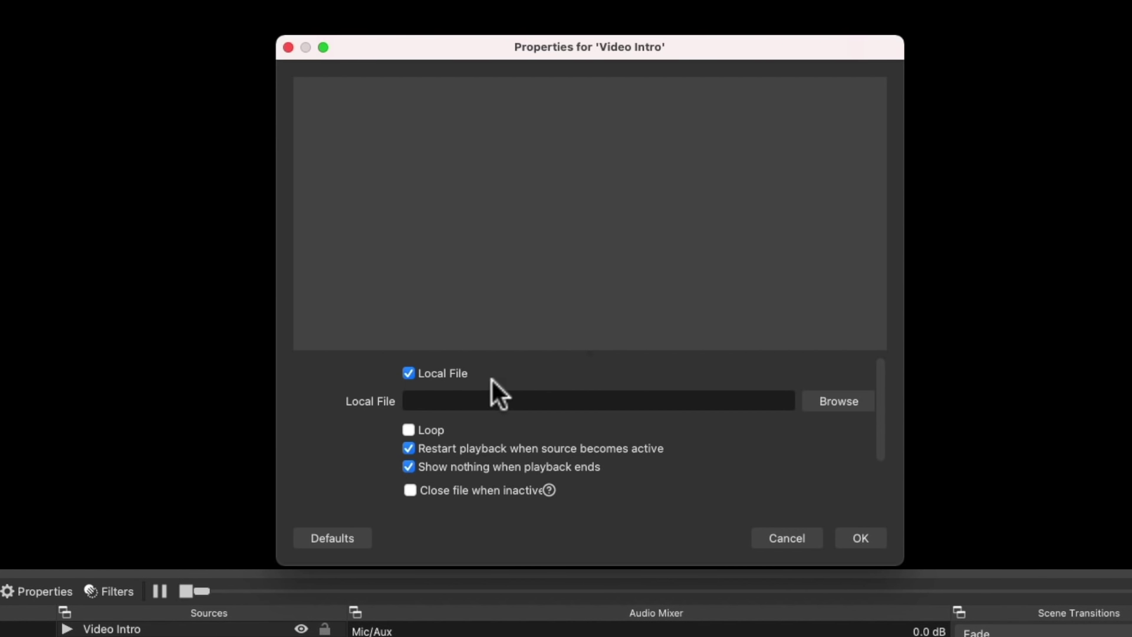
Step: Load Video-Intro.mp4 from the Desktop's Live Streaming folder as the Video Intro source's local file, allowing Desktop access and accepting the properties
left_click(830, 399)
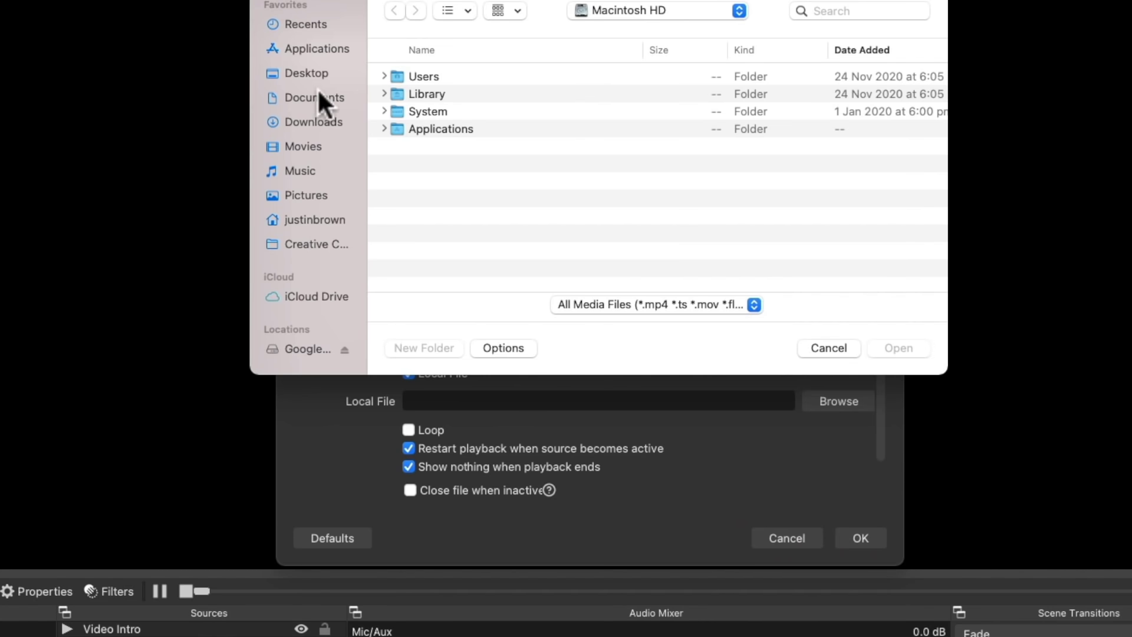
left_click(303, 73)
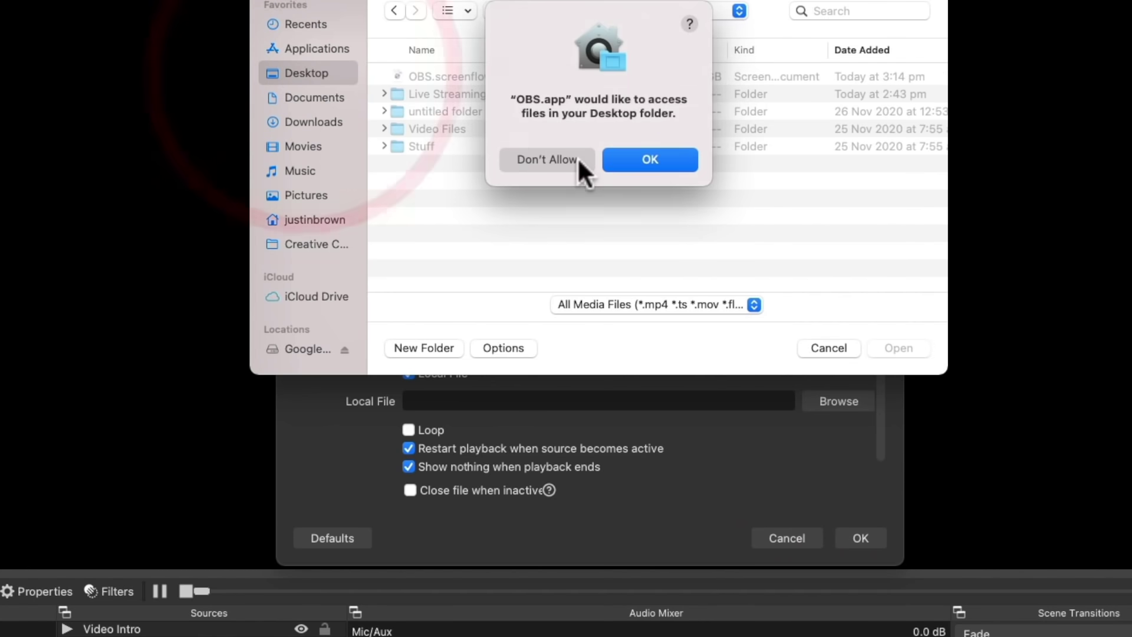
left_click(627, 164)
left_click(466, 128)
left_click(899, 349)
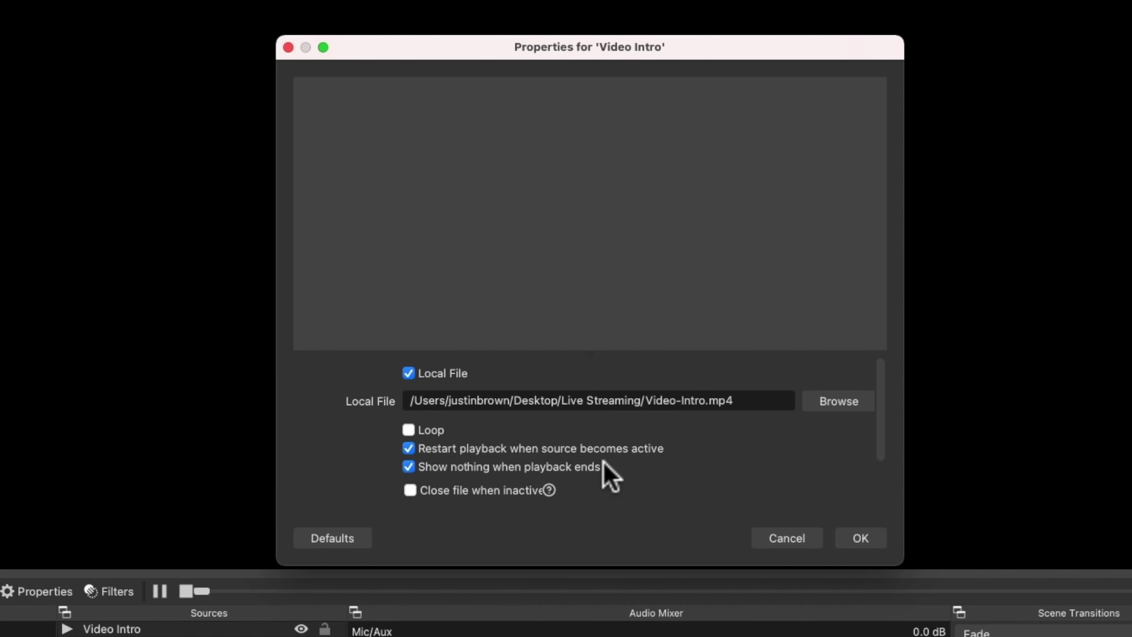
scroll(604, 462, "down", 3)
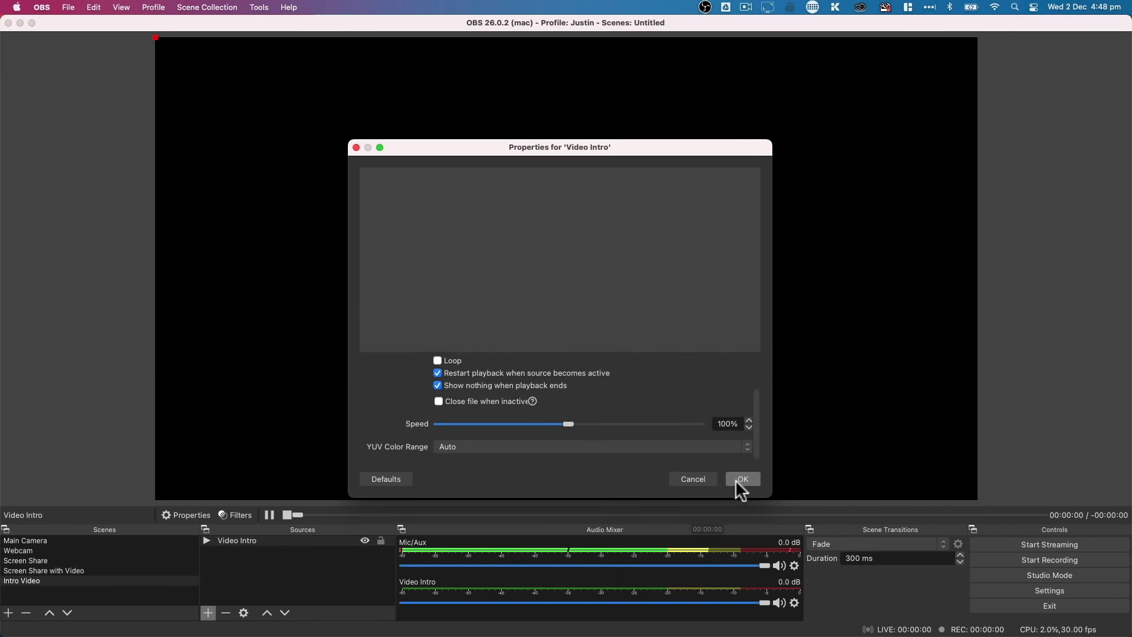
left_click(742, 478)
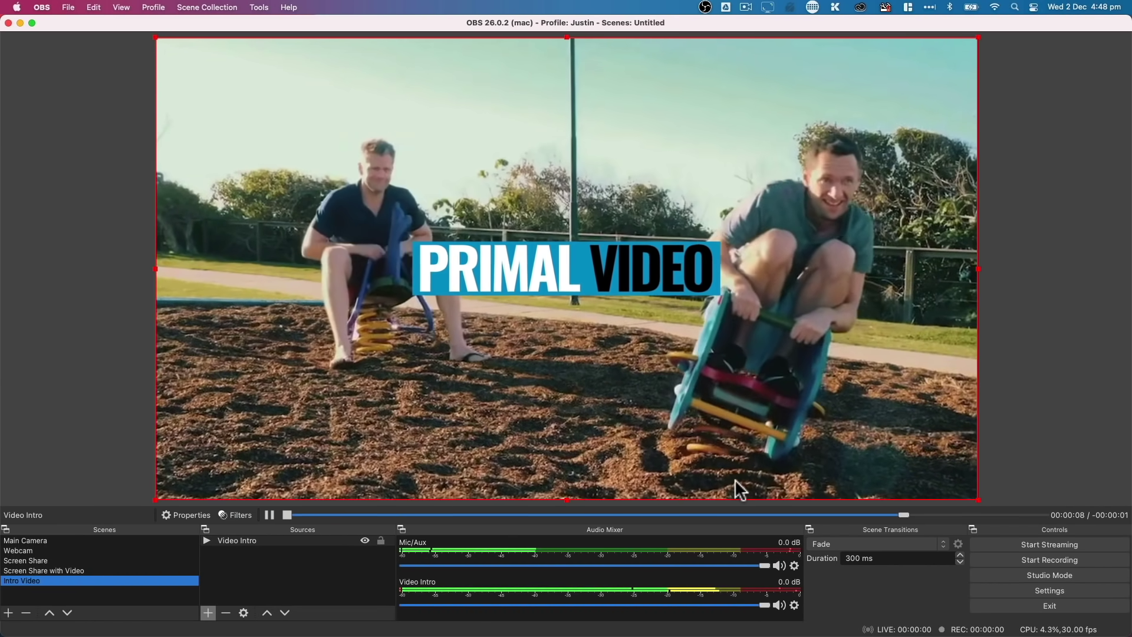
Step: Switch to the Placeit website and open its Intro Templates video category
left_click(742, 489)
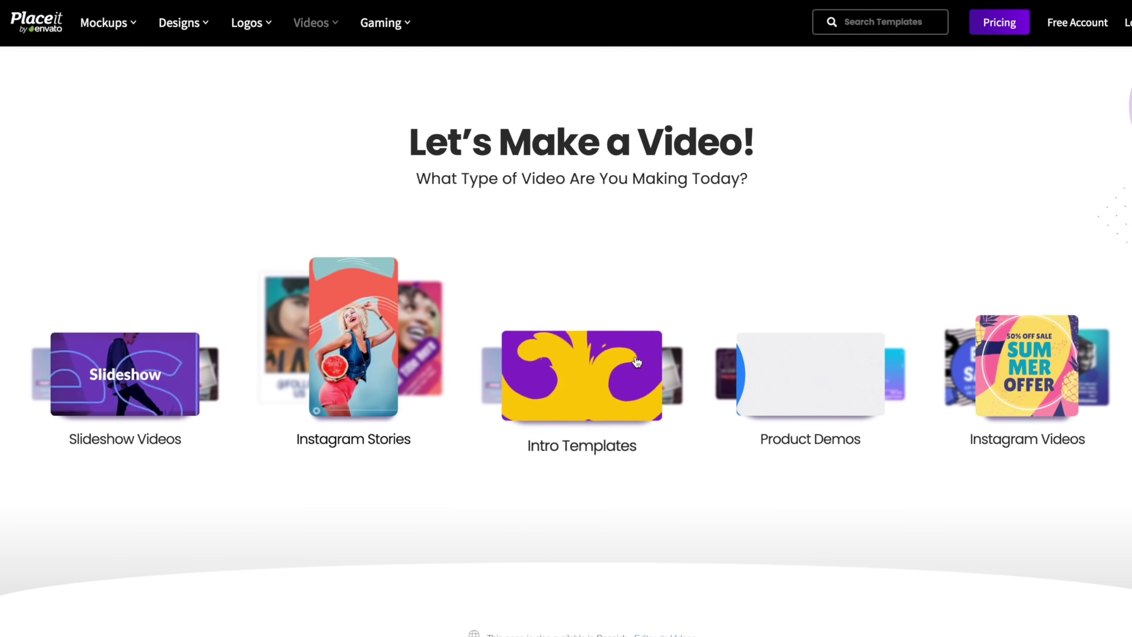
left_click(624, 408)
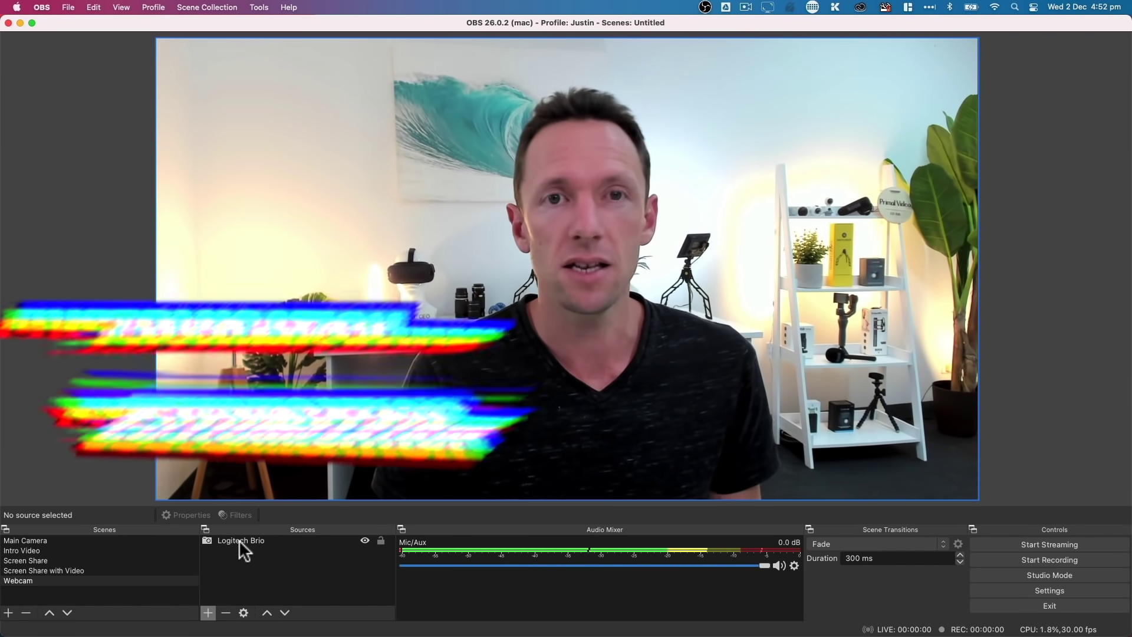
Step: Inspect the Logitech Brio source's properties in the Webcam scene, then cancel the dialog
left_click(238, 539)
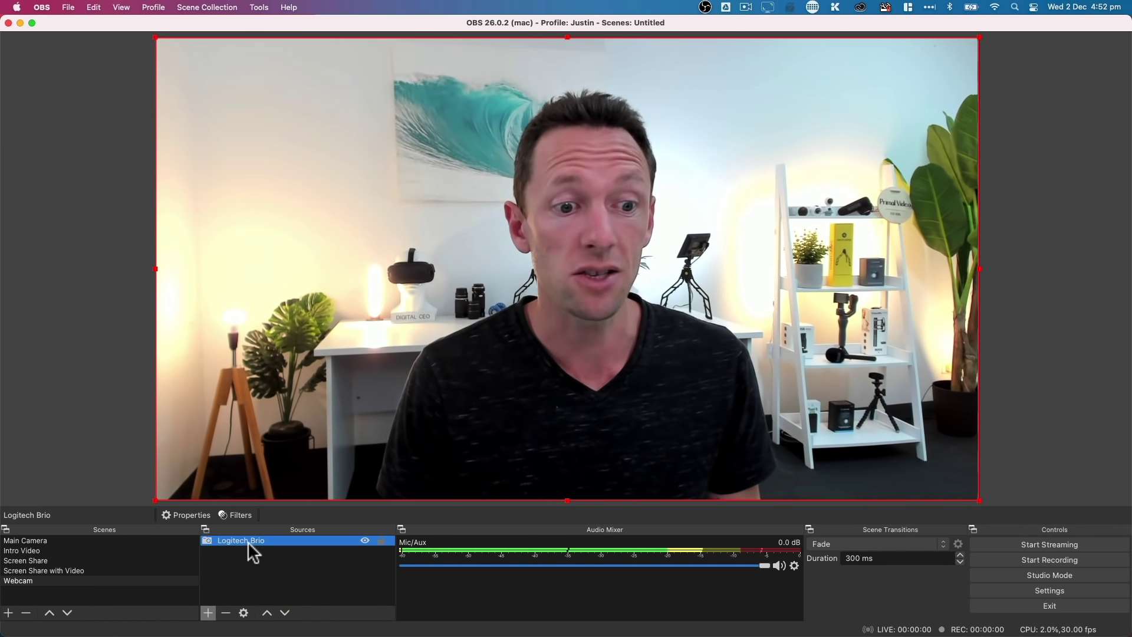
left_click(198, 514)
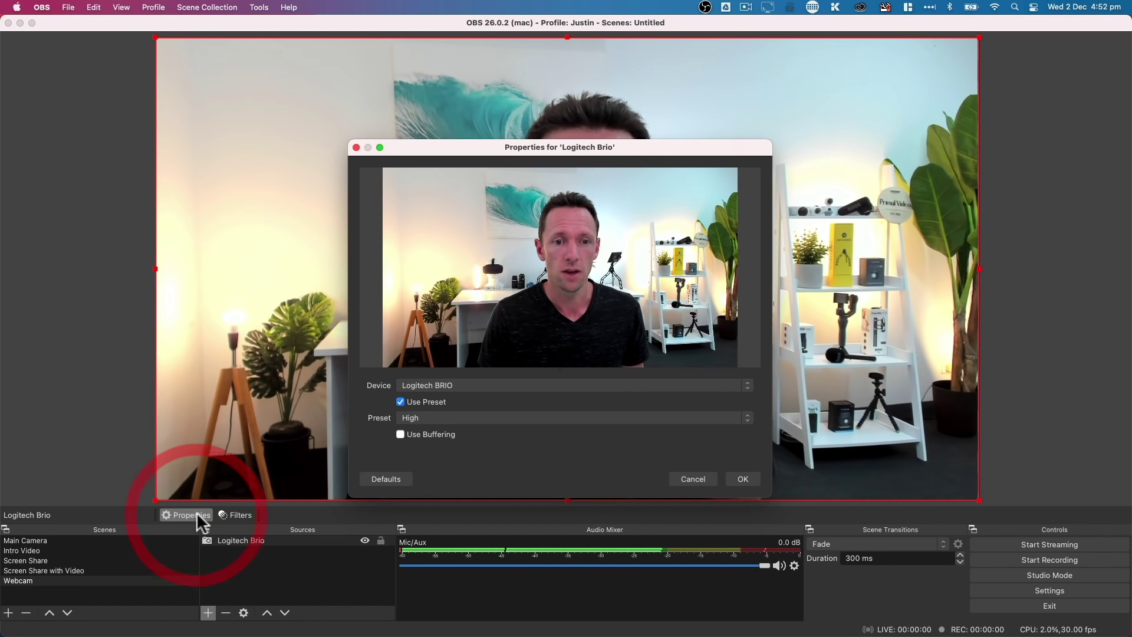
left_click(676, 478)
left_click(239, 540)
double_click(239, 540)
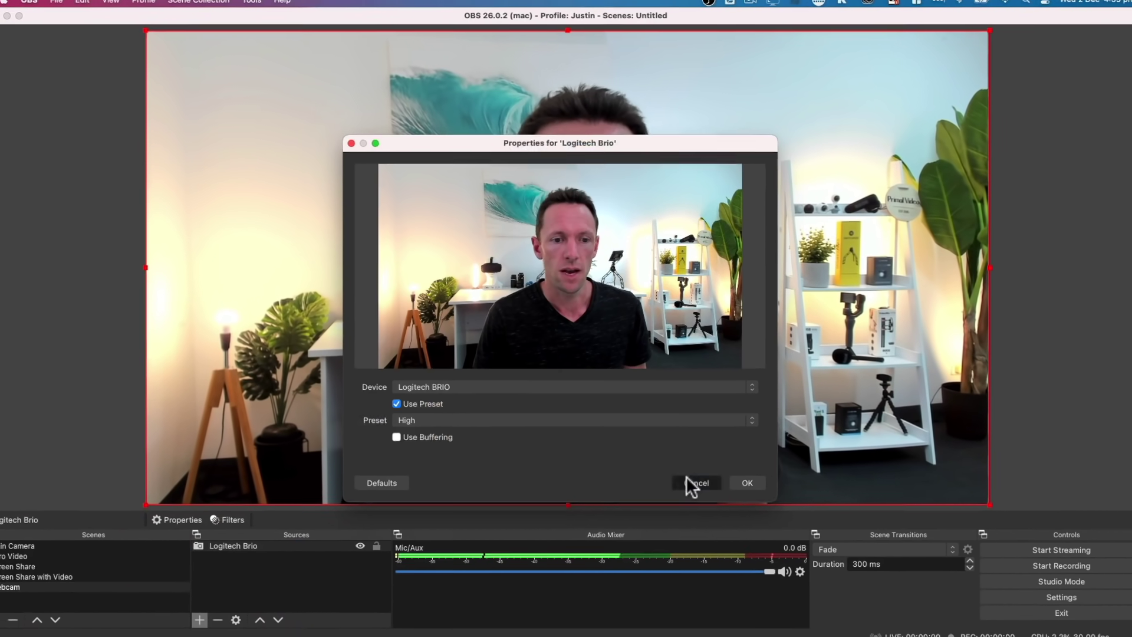
left_click(685, 478)
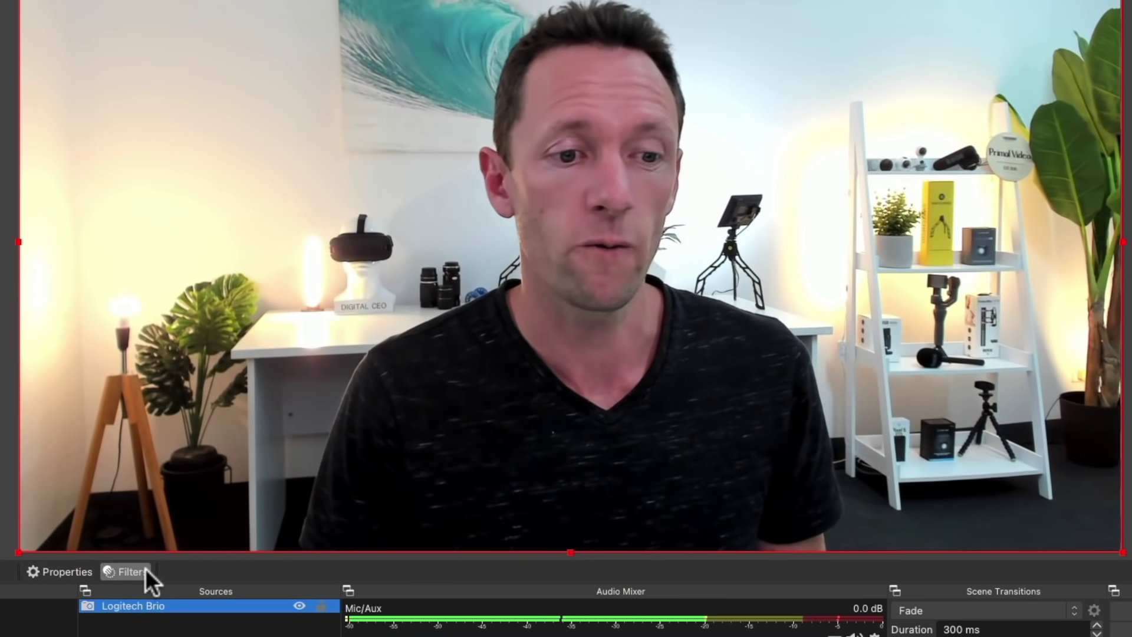
Step: Open the Logitech Brio source's filters and review the available audio/video filter types
left_click(125, 572)
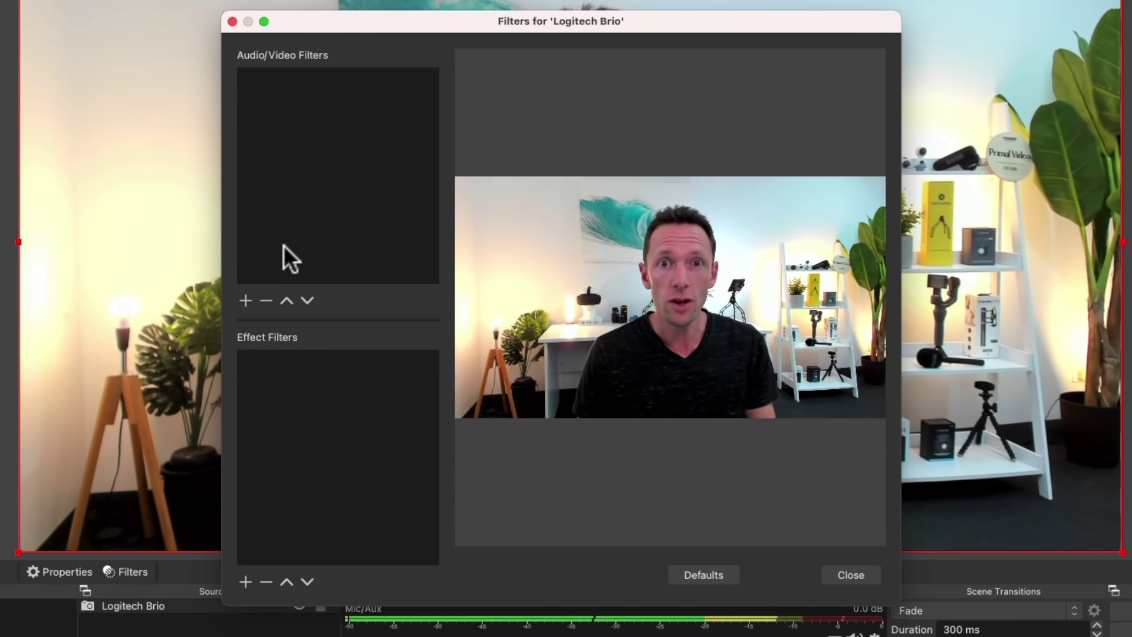
left_click(245, 300)
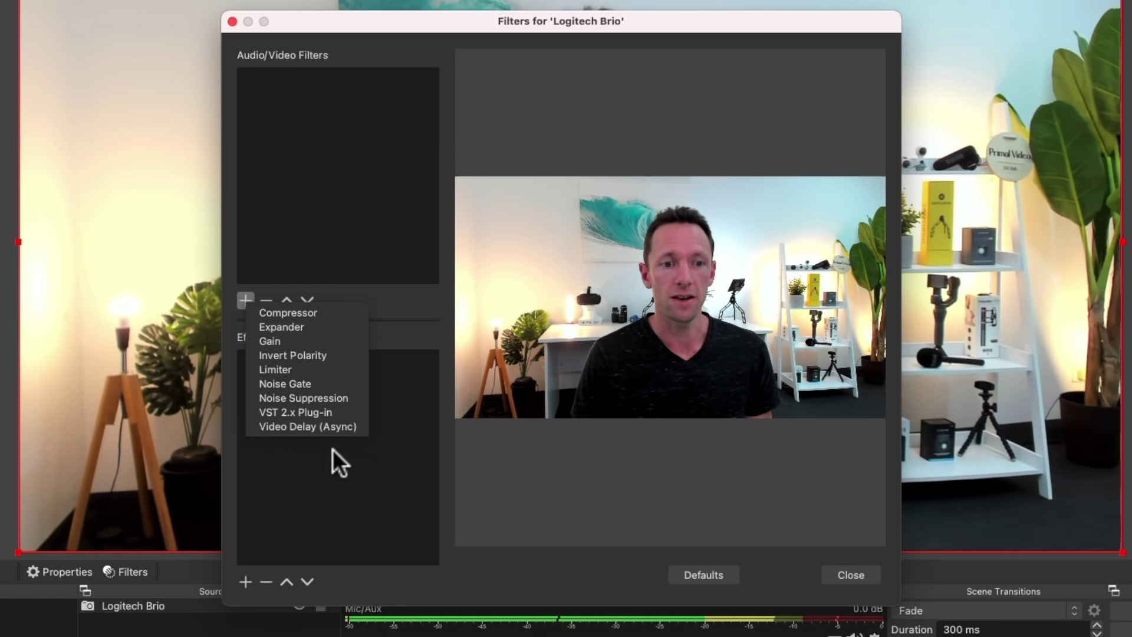
left_click(349, 465)
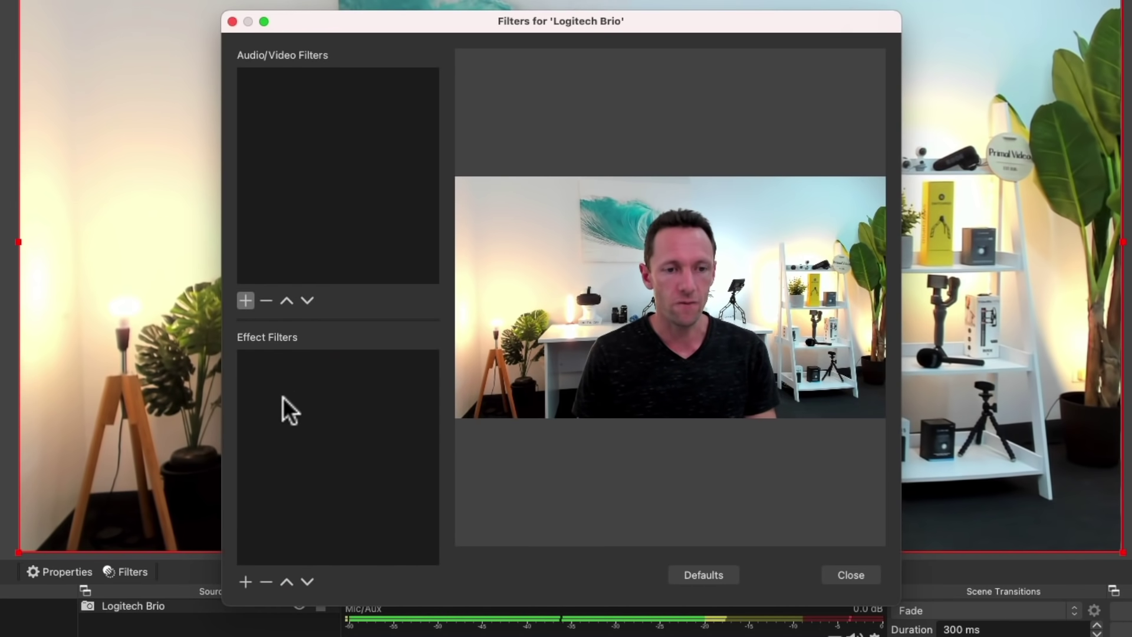
Step: Add a Color Correction effect filter to the Logitech Brio source under its default name
left_click(245, 582)
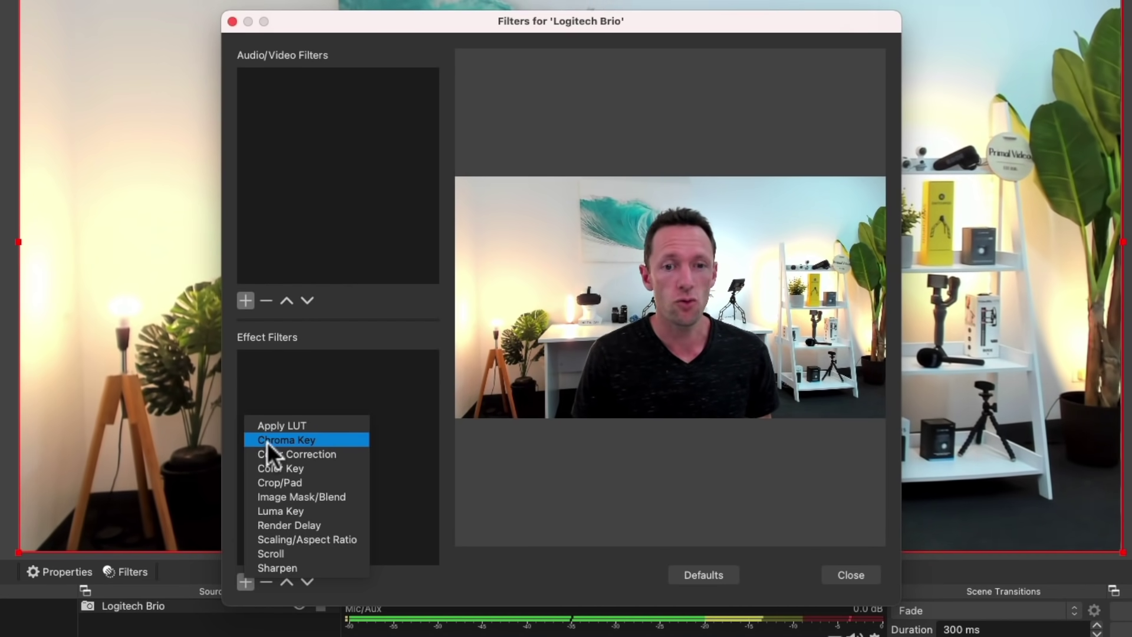
left_click(350, 456)
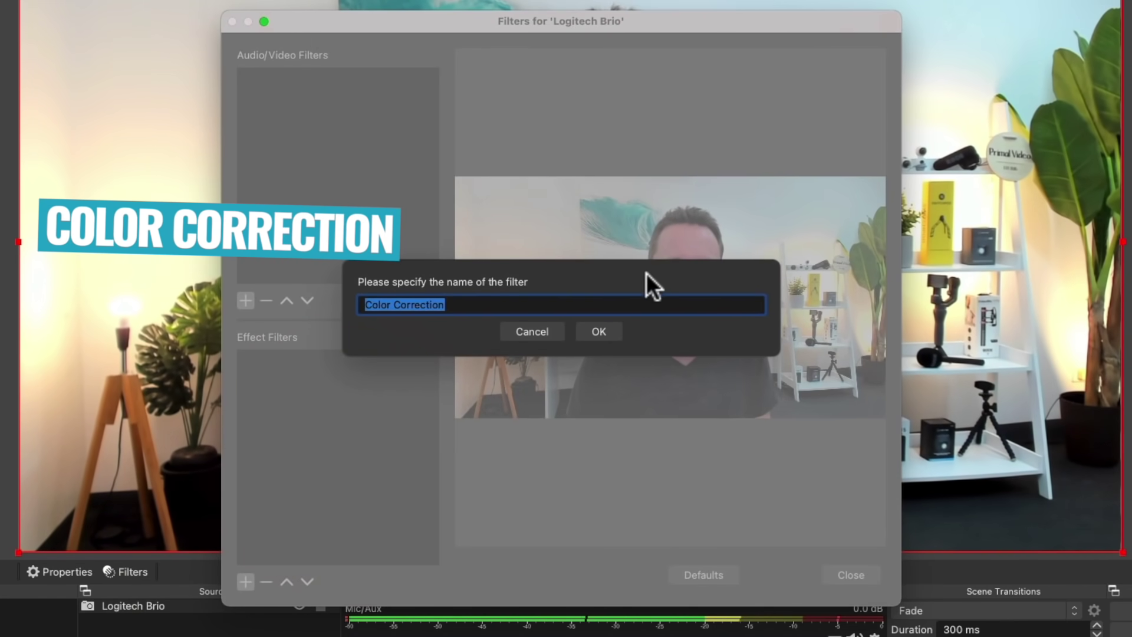
left_click(600, 330)
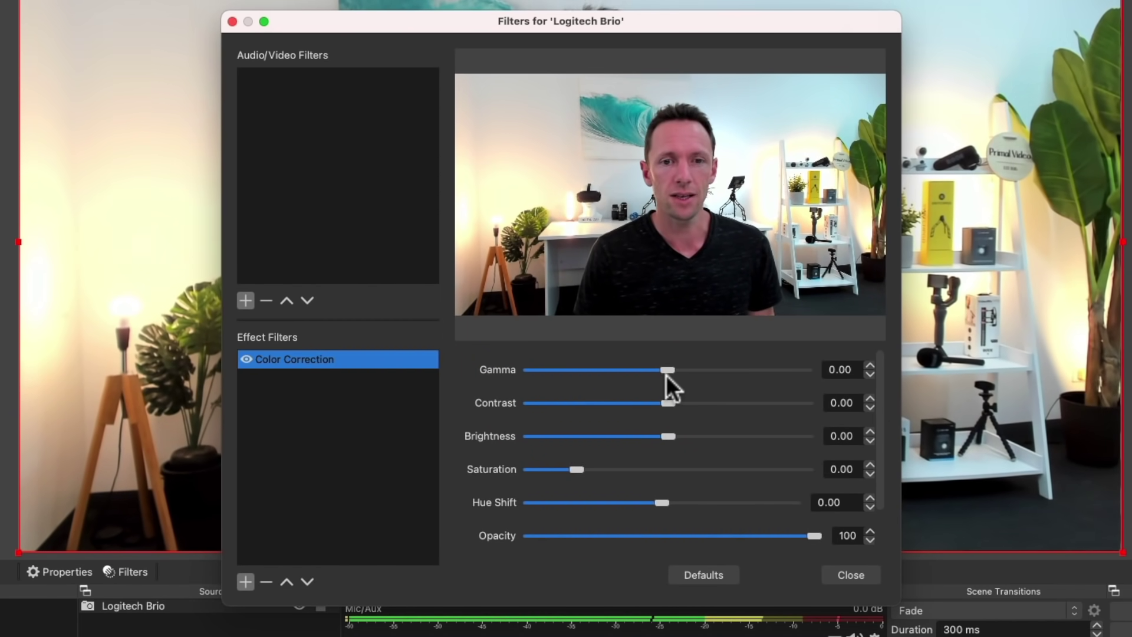
Step: Set the webcam's Color Correction to gamma -0.10, contrast 0.03 and brightness 0.02, then close its filters
left_click_drag(664, 372, 667, 398)
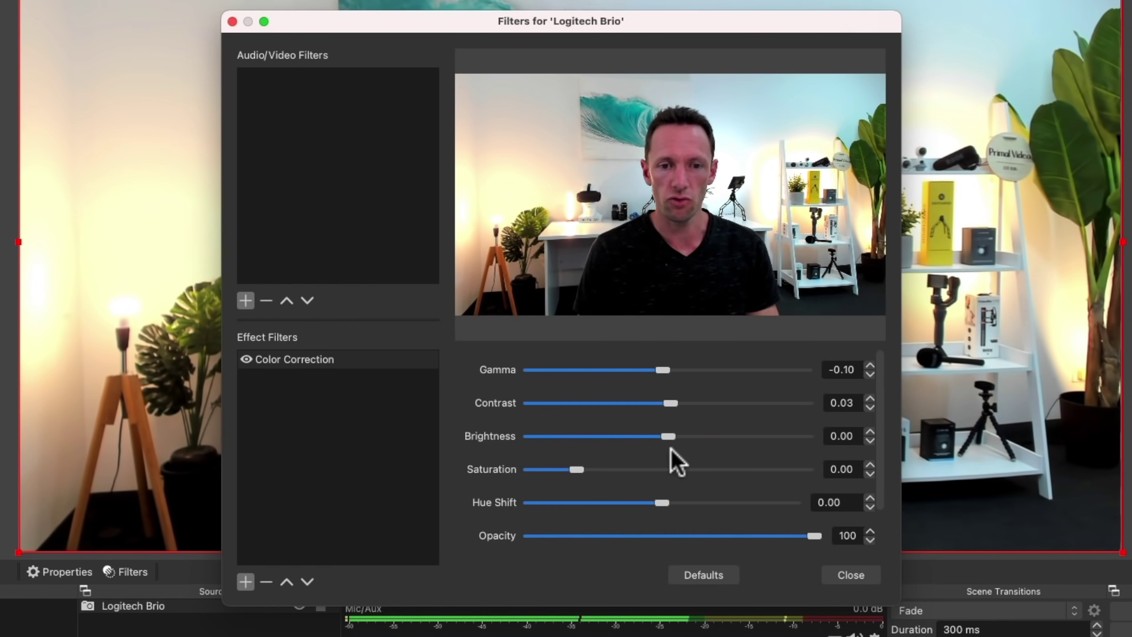
left_click_drag(667, 434, 670, 434)
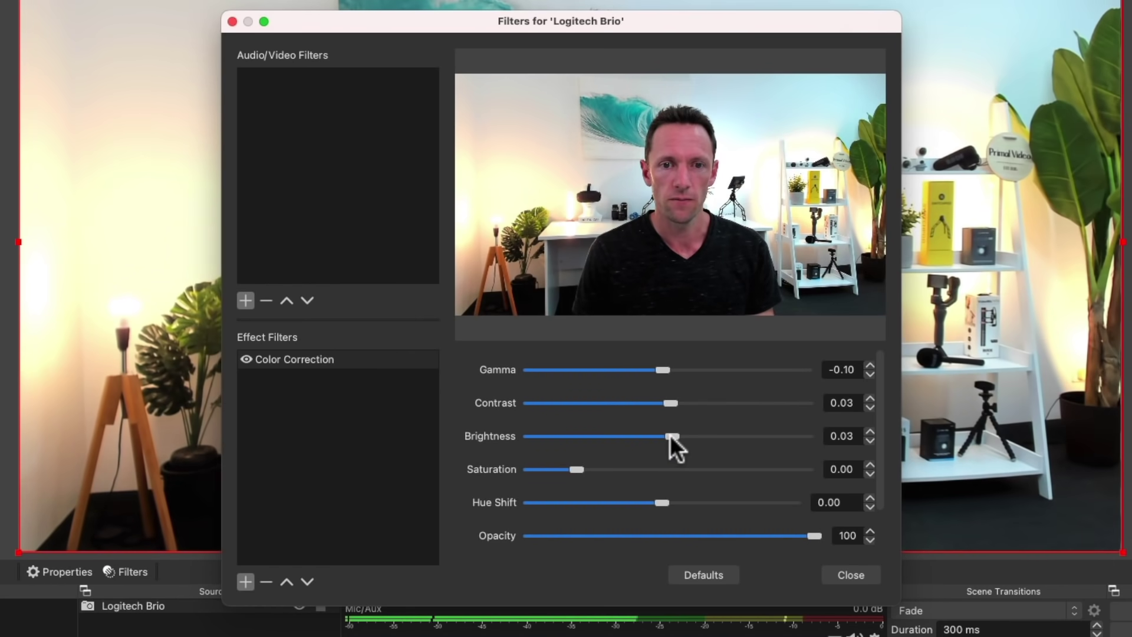
left_click(246, 580)
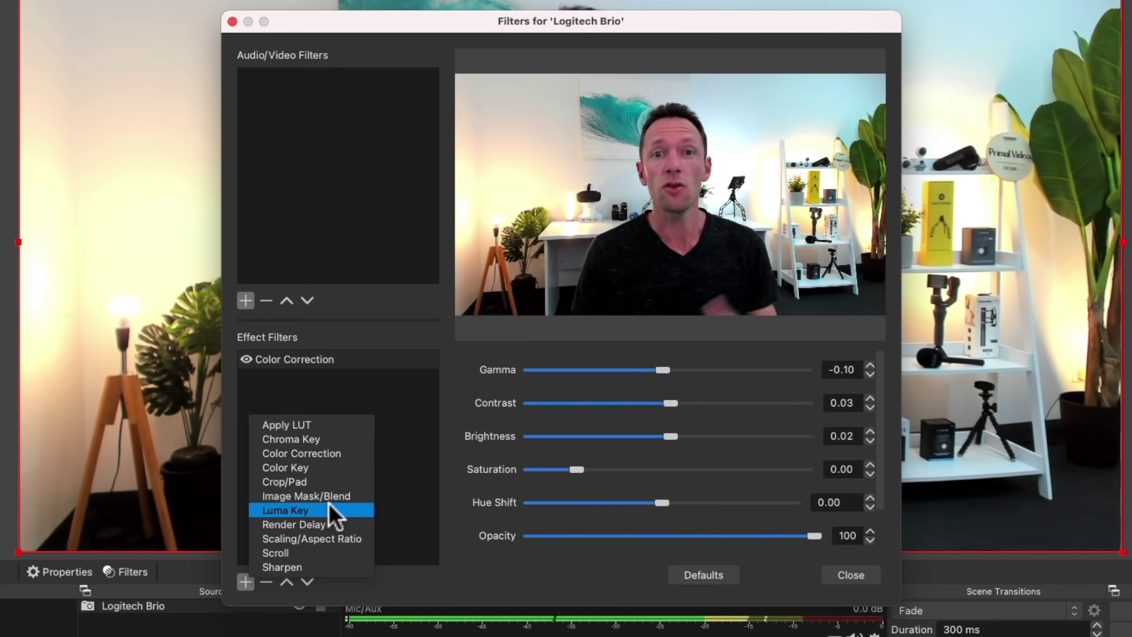
left_click(396, 565)
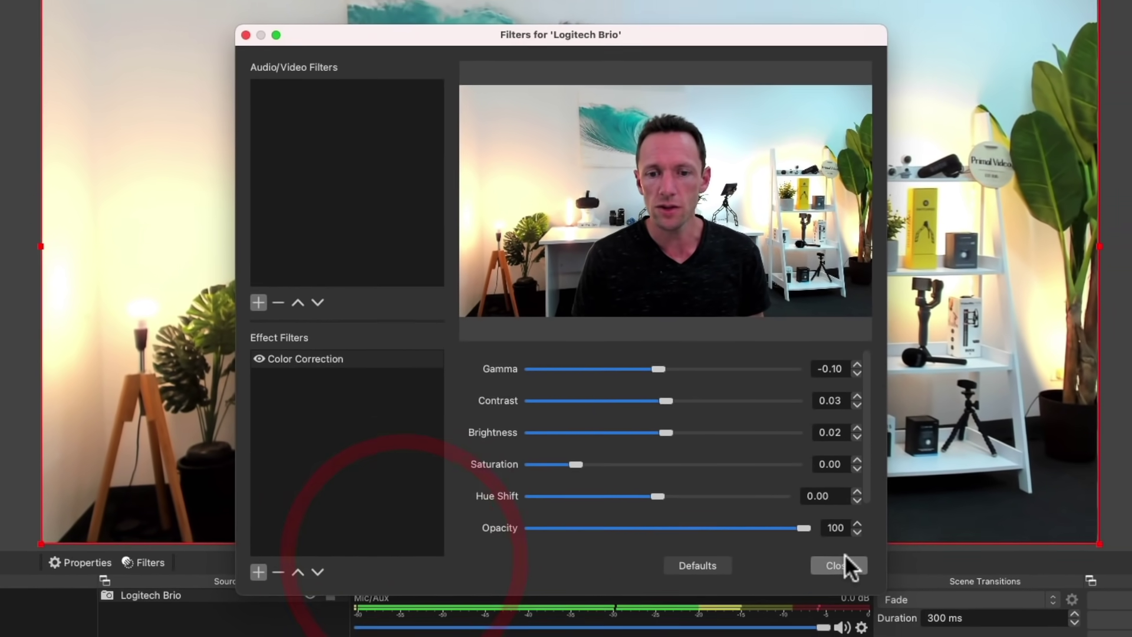
left_click(851, 575)
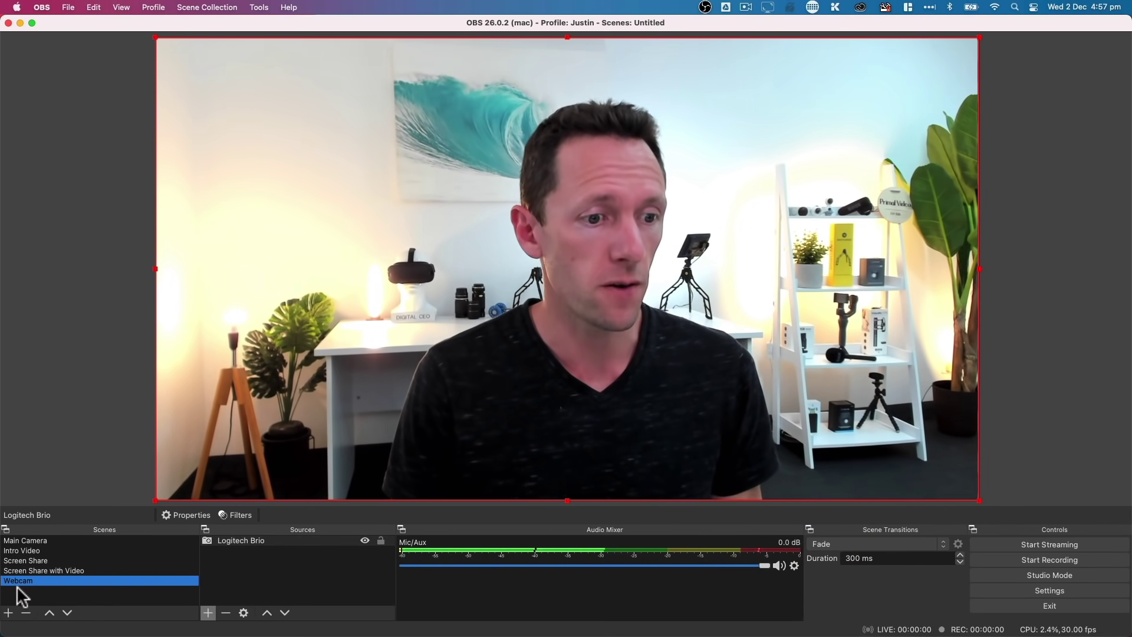
Step: Add a Crop/Pad effect filter under its default name to the CamLink 4k source in the Screen Share with Video scene
left_click(20, 570)
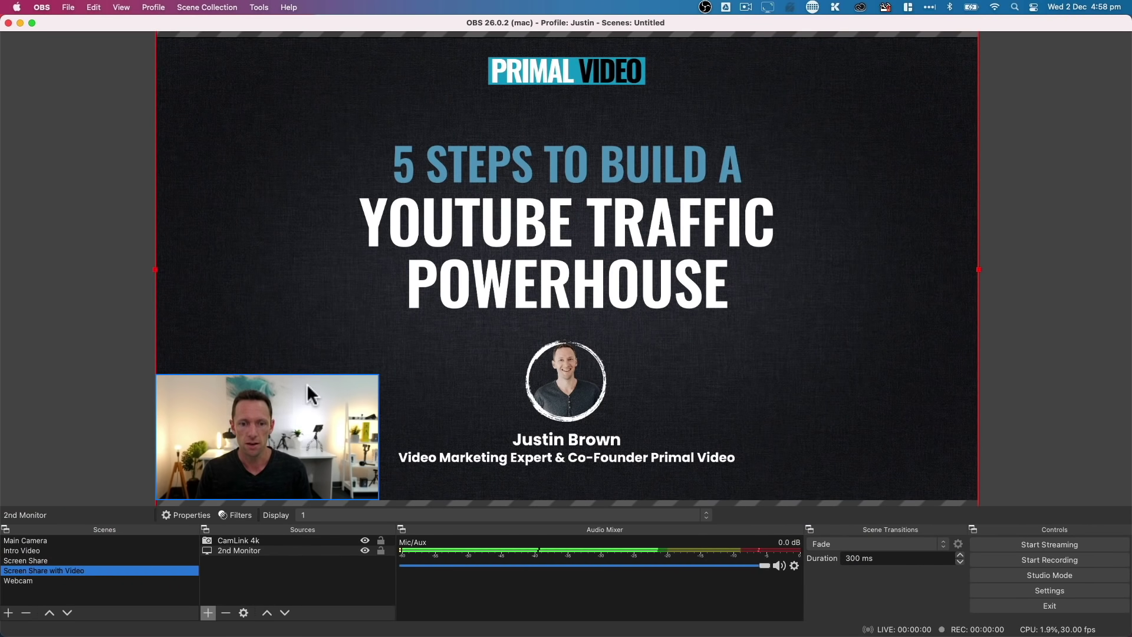
left_click(286, 411)
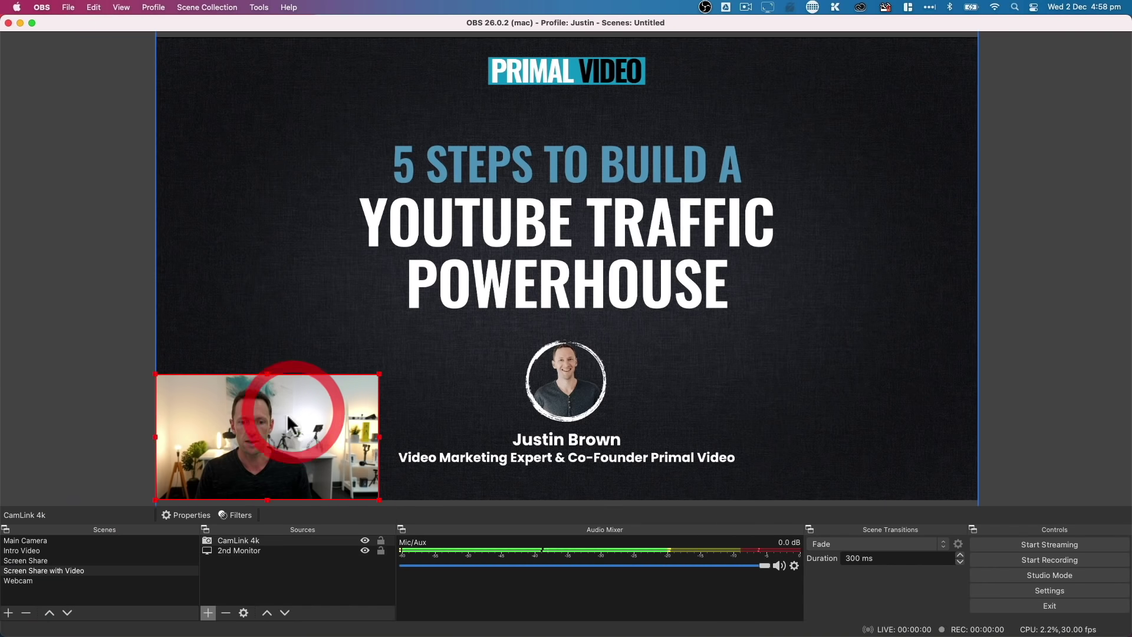
left_click(239, 515)
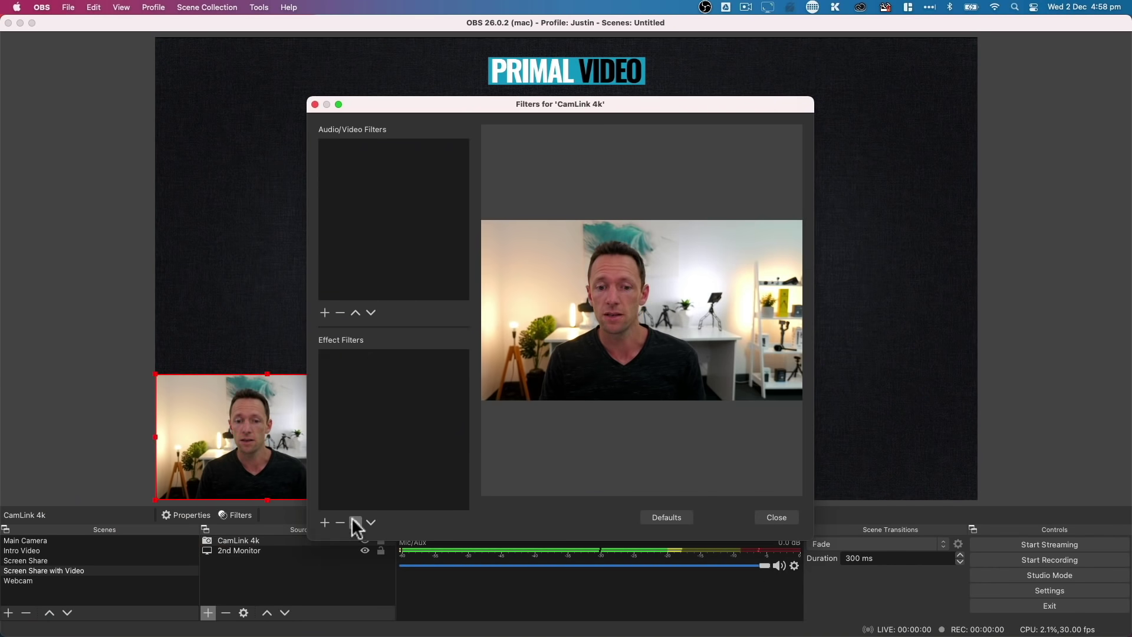
left_click(324, 522)
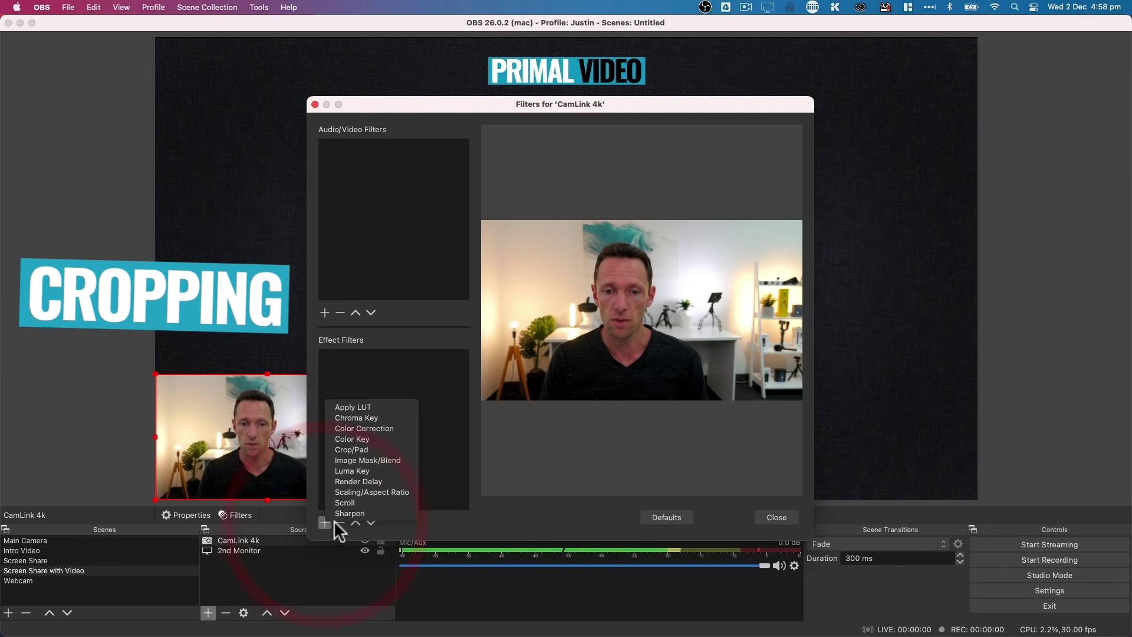
left_click(373, 449)
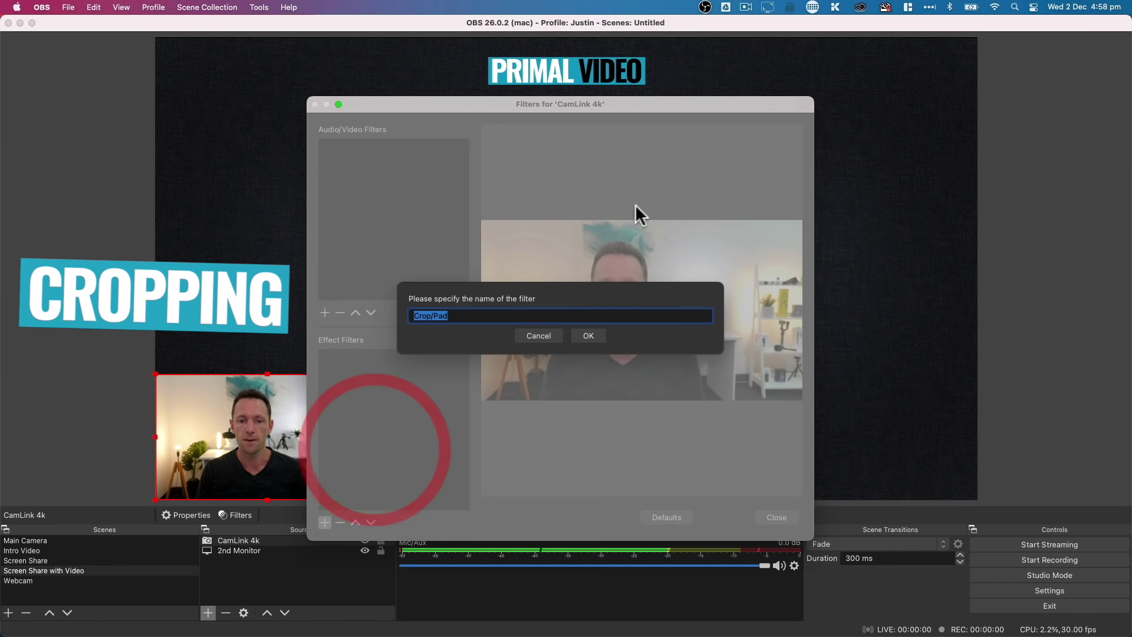
left_click(592, 336)
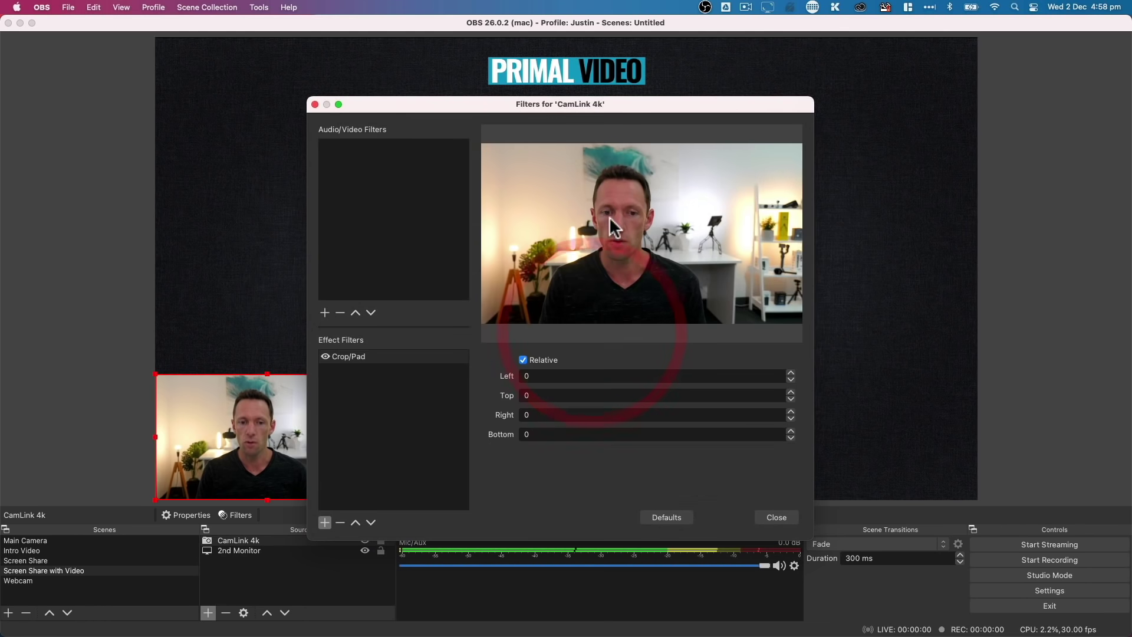
Step: Move the filter dialog clear of the camera overlay and set the Crop/Pad filter's right crop to 600
left_click_drag(604, 102, 762, 52)
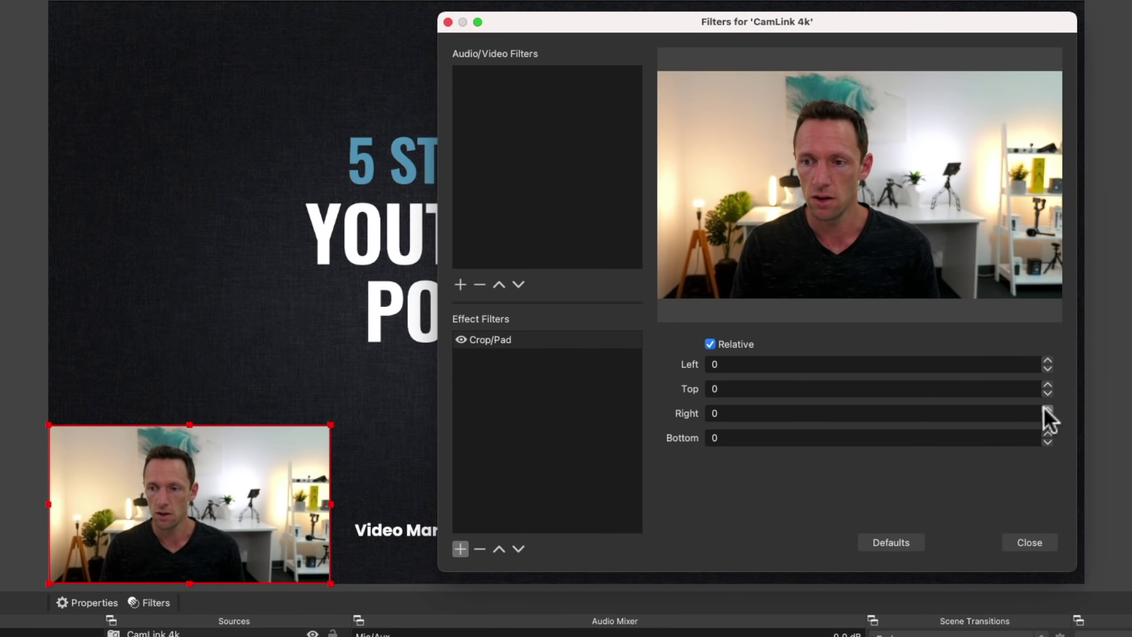
left_click(1047, 410)
left_click(1047, 410)
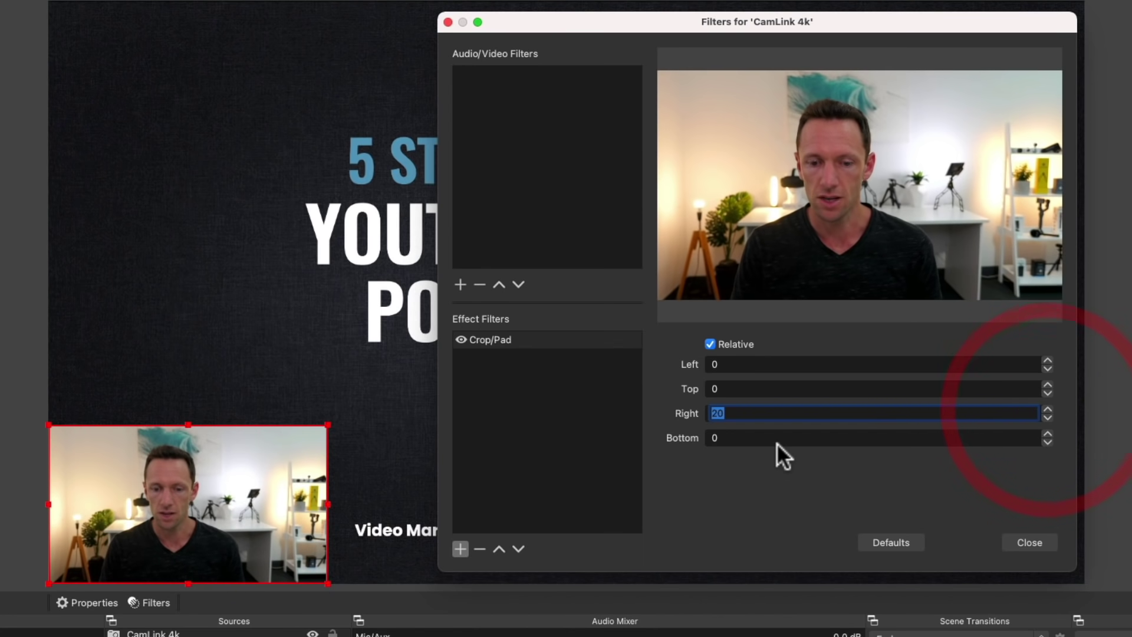
type("200")
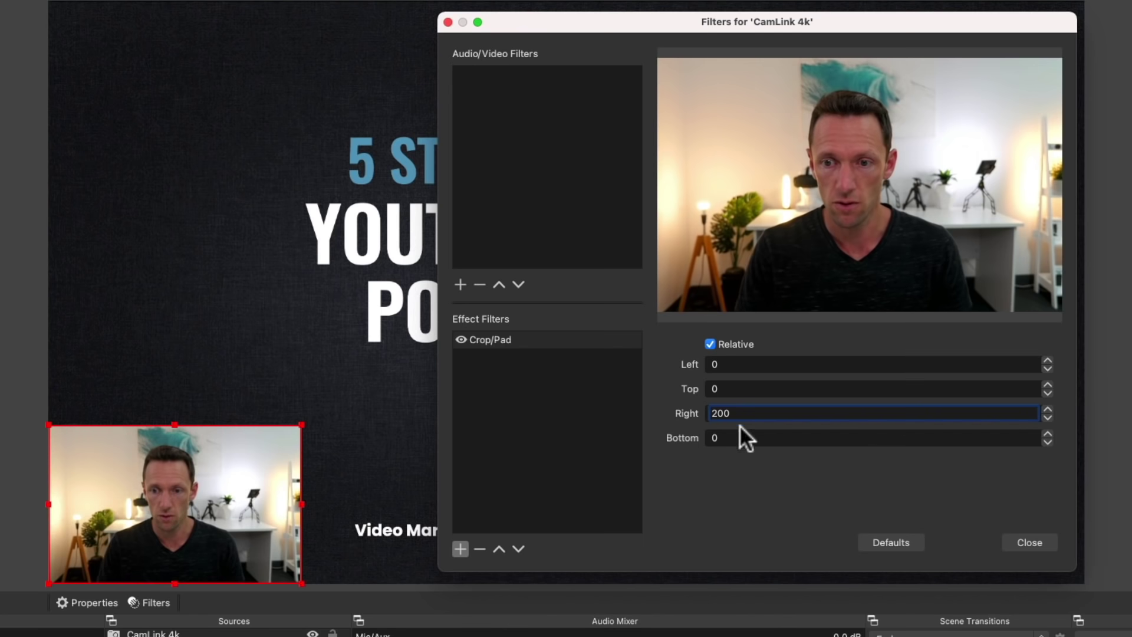
left_click(704, 412)
key("Delete")
type("4")
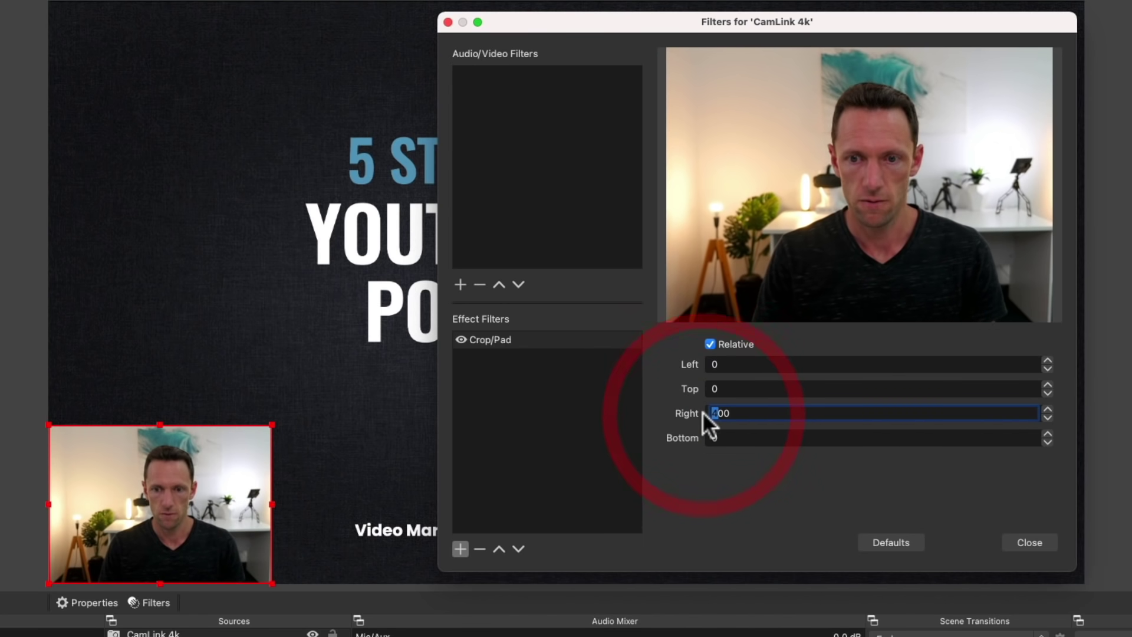
type("6")
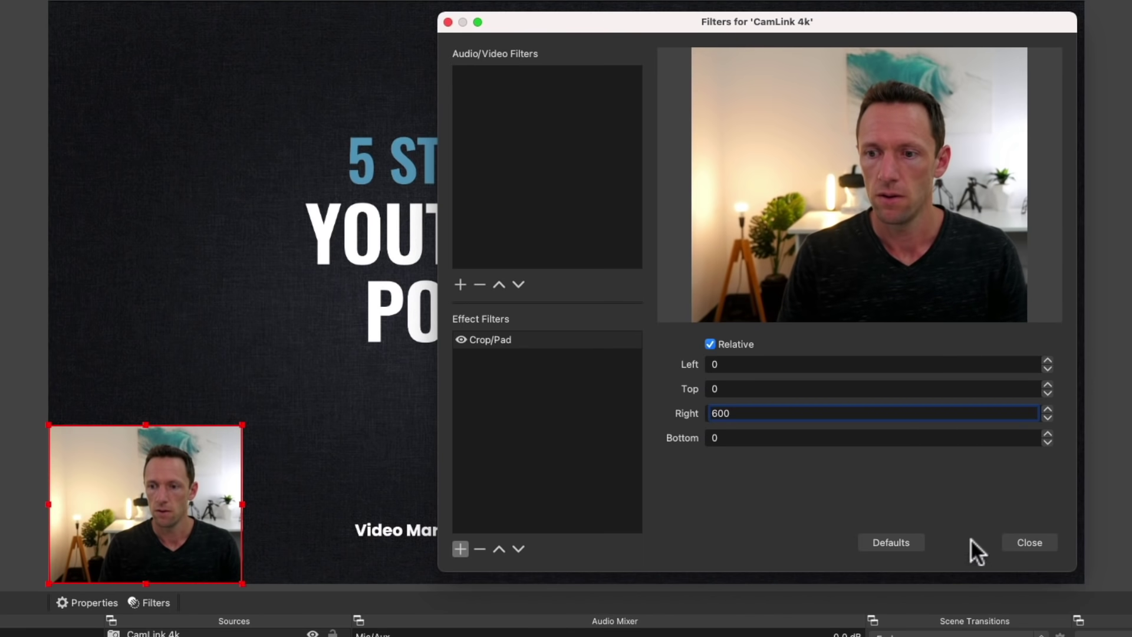
Step: Set the left crop to 350, close the filters and move the cropped camera overlay slightly inward from the slide's lower-left corner
left_click(715, 365)
type("40")
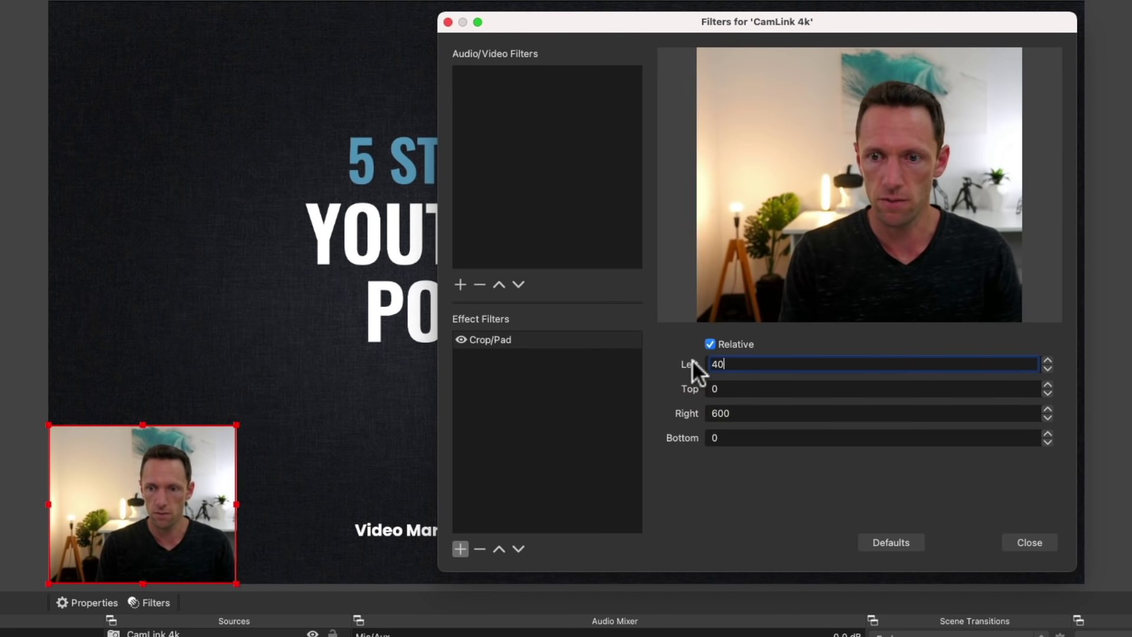
type("0")
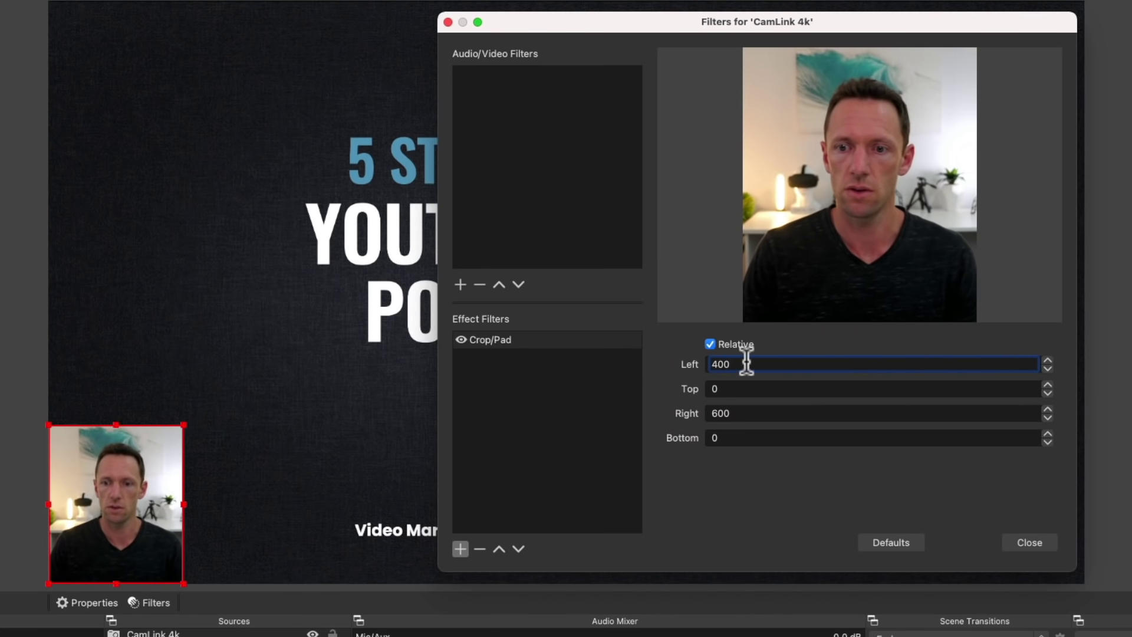
left_click_drag(725, 362, 691, 369)
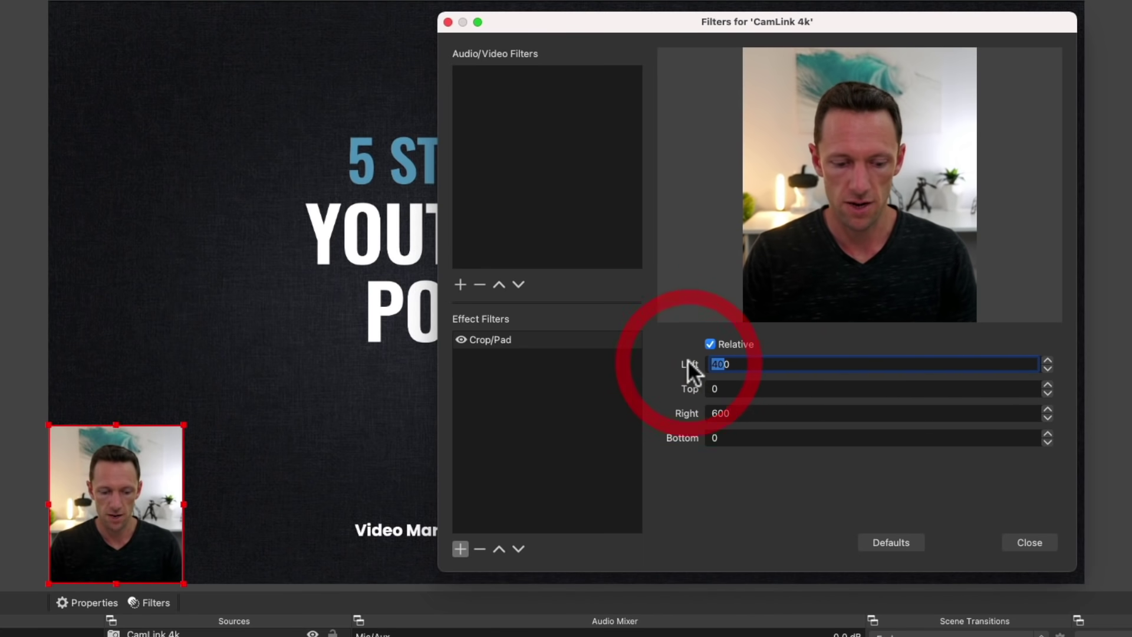
type("350")
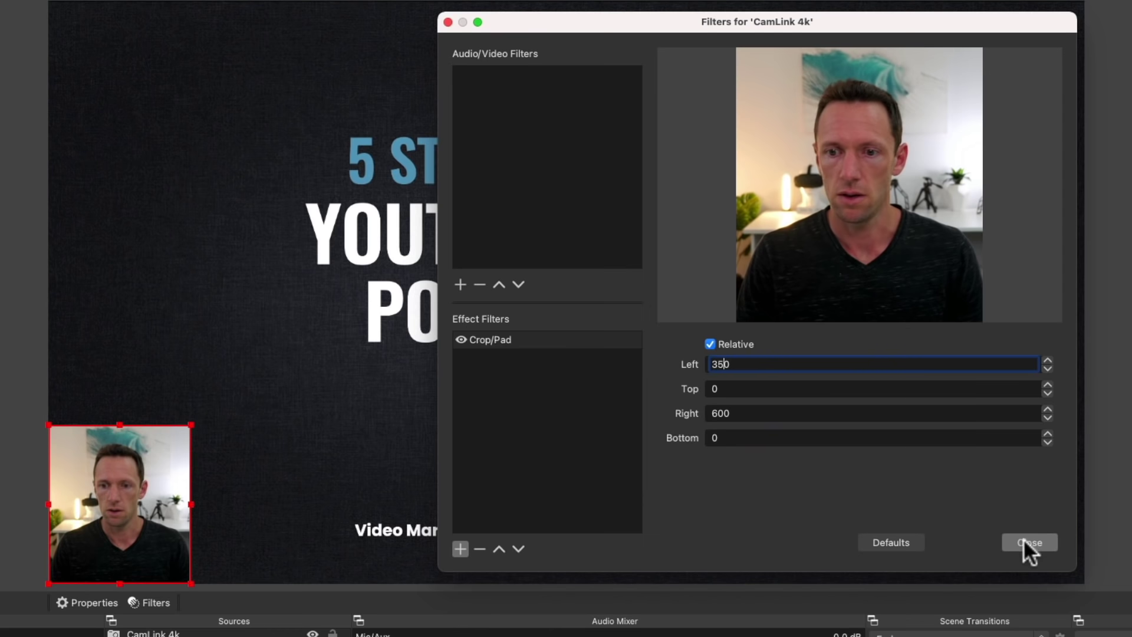
left_click(1024, 539)
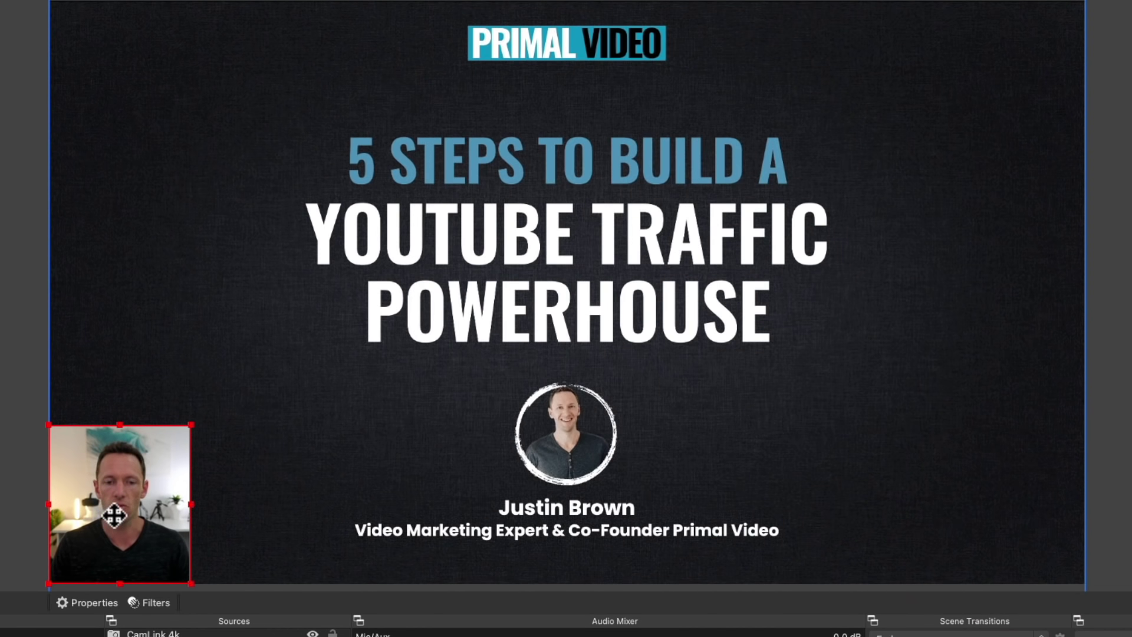
left_click_drag(113, 516, 125, 501)
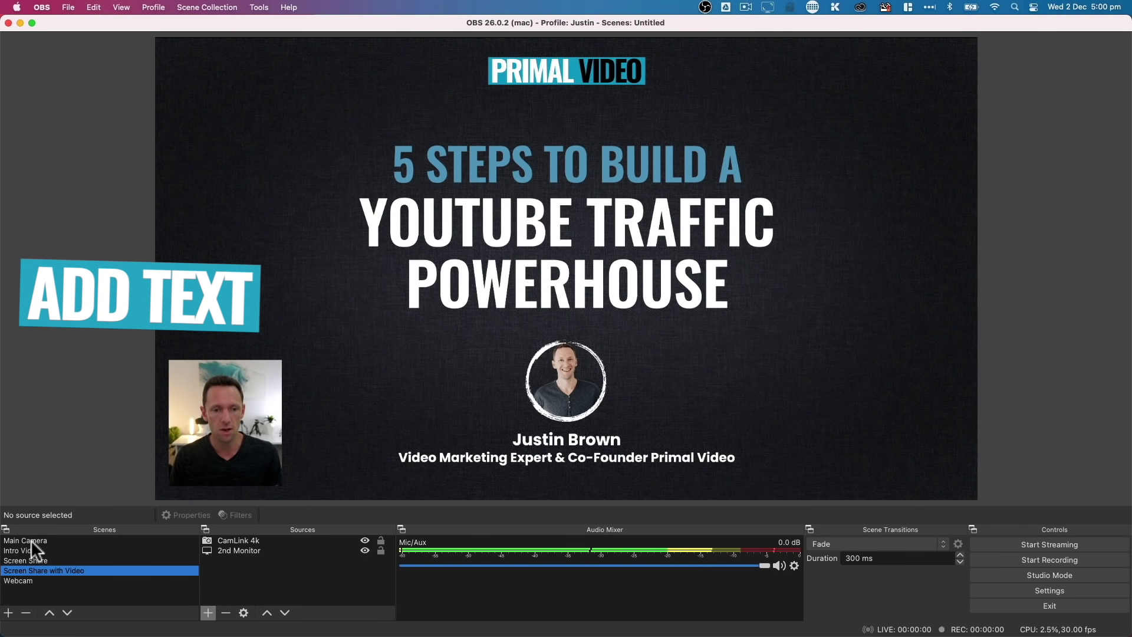
Step: Create a new Text (FreeType 2) source in the Main Camera scene, named with the presenter's first name plus "Title"
left_click(30, 539)
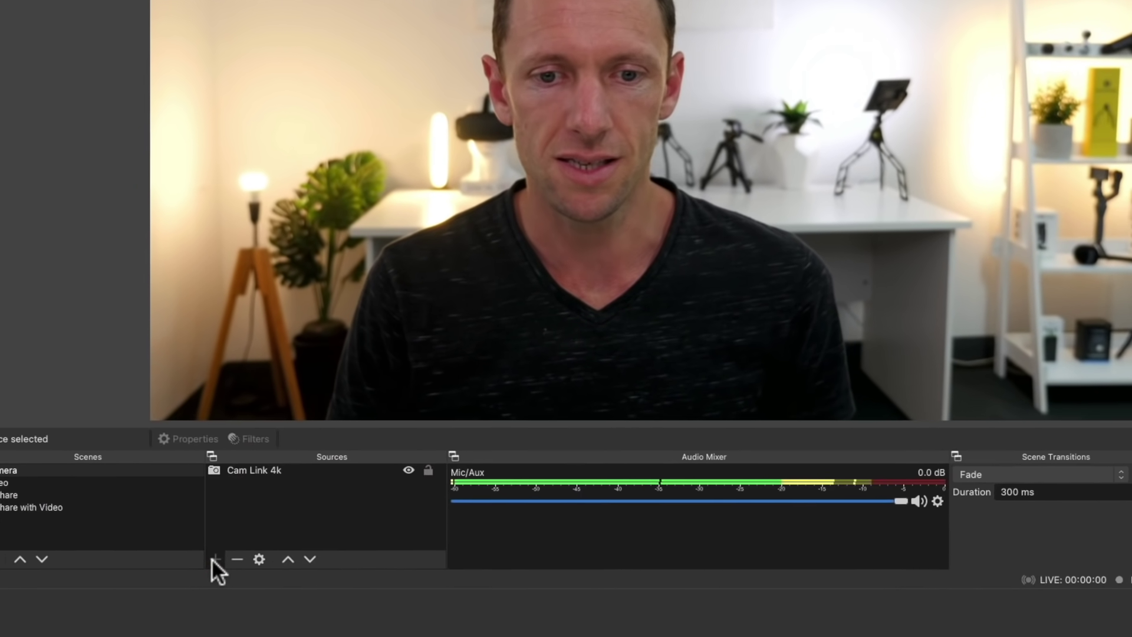
left_click(208, 613)
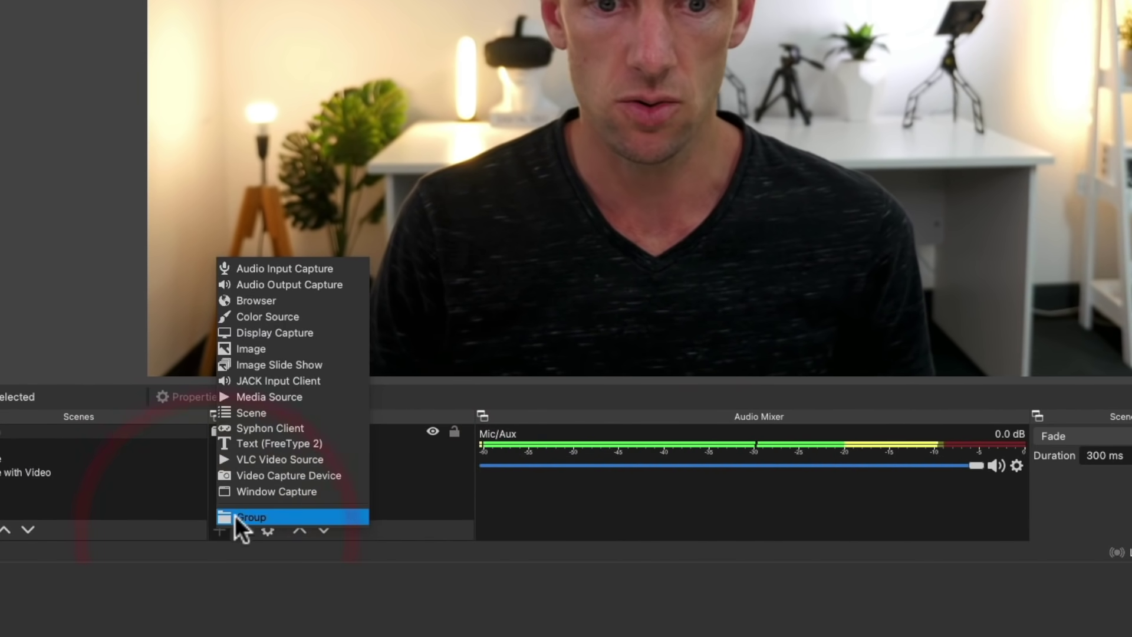
left_click(250, 445)
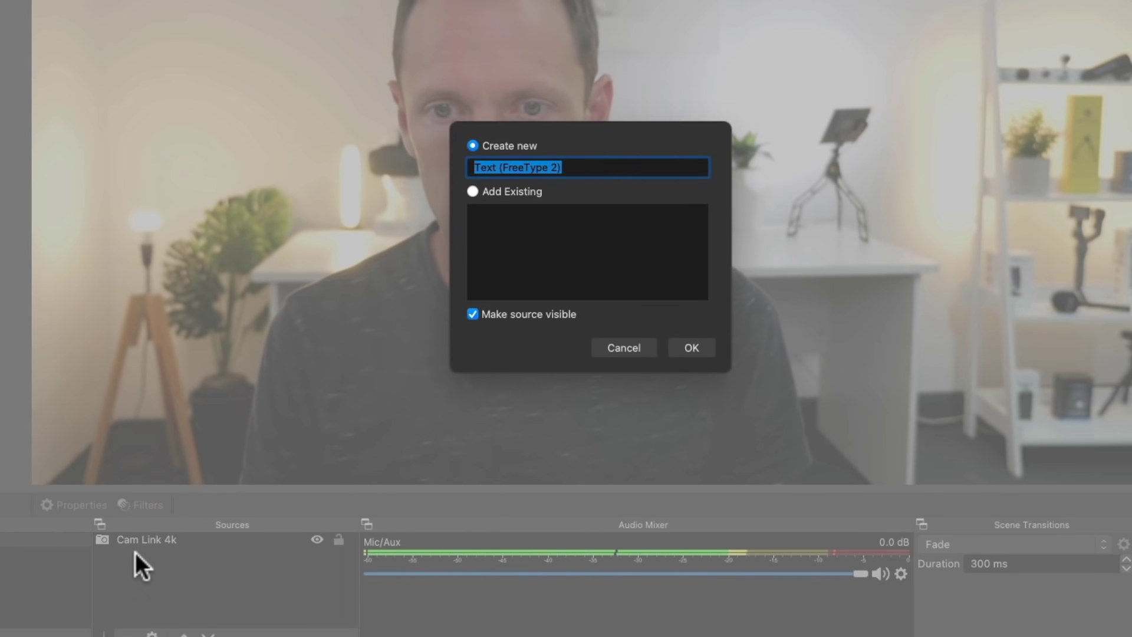
type("Justin ")
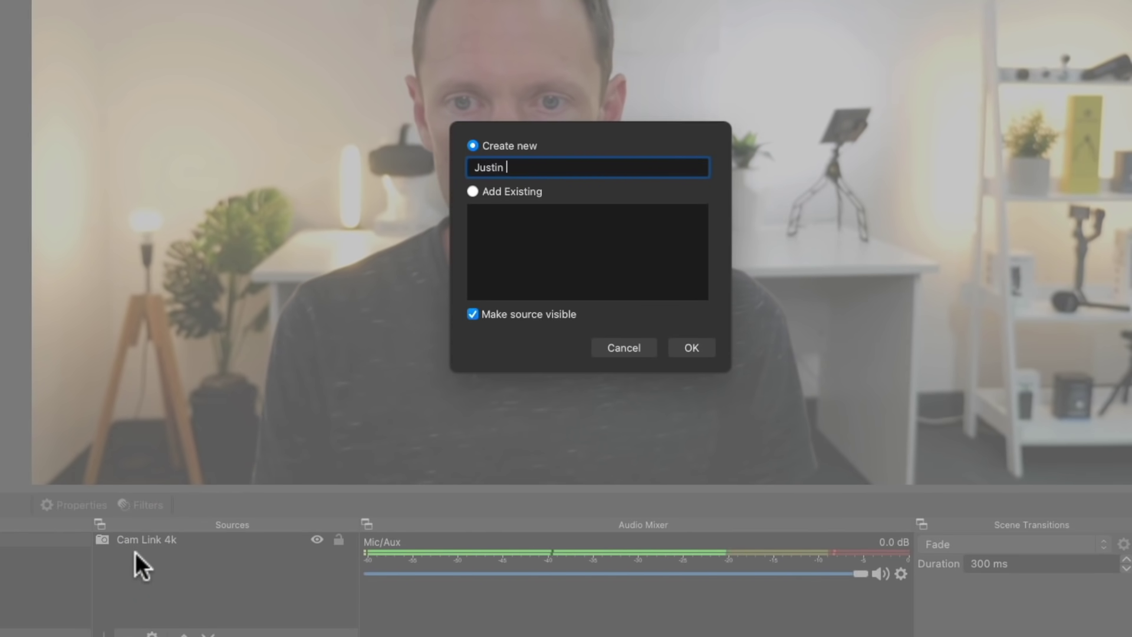
type("Title")
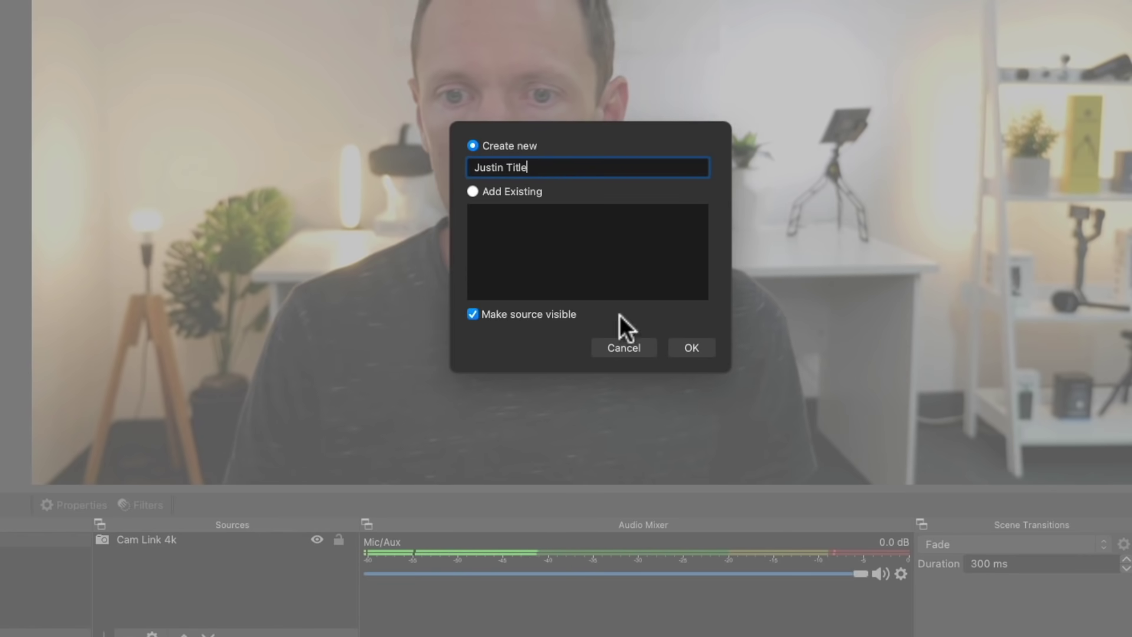
left_click(684, 353)
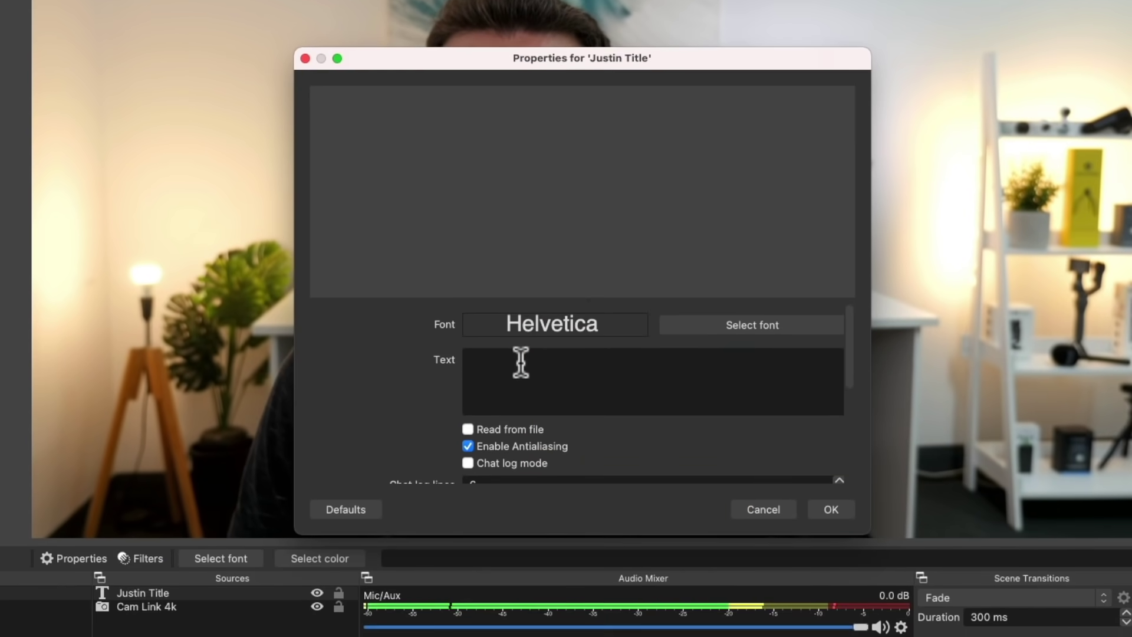
Step: Enter the presenter's full name as the content of the new title source
left_click(521, 362)
type("Jus")
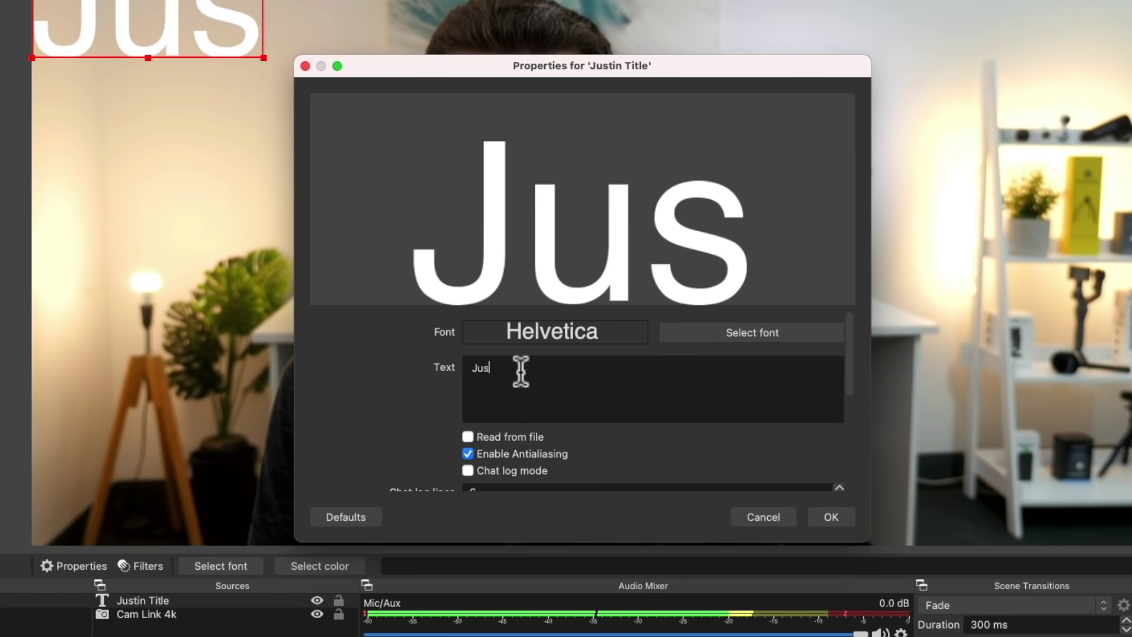
type("tin Brown")
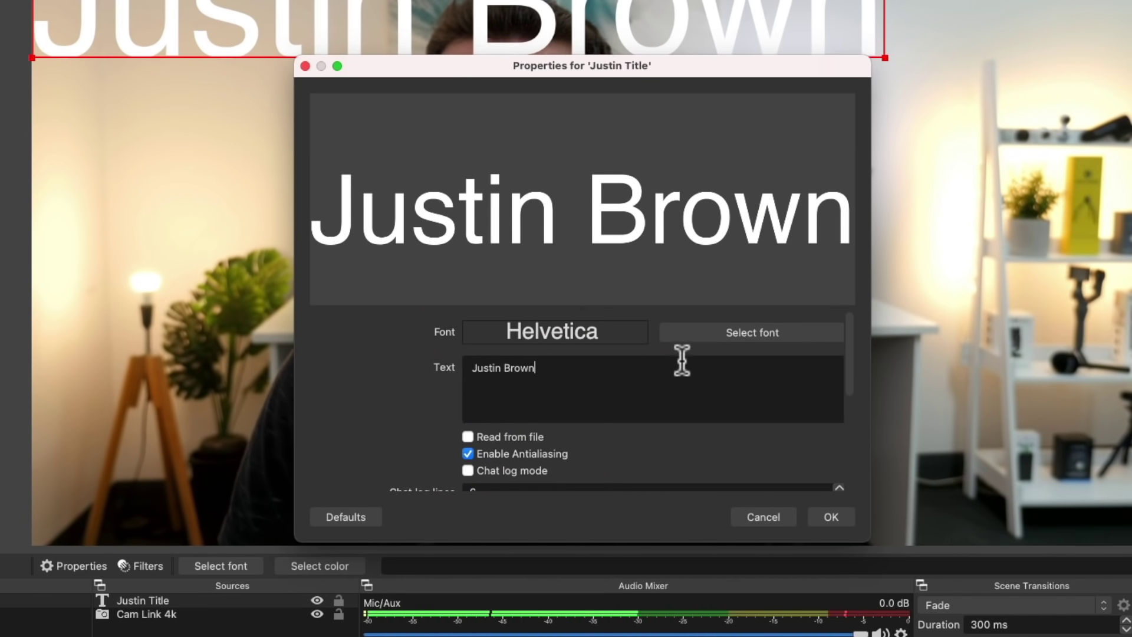
Step: Change the title text's font to Oswald in the Bold style
left_click(714, 332)
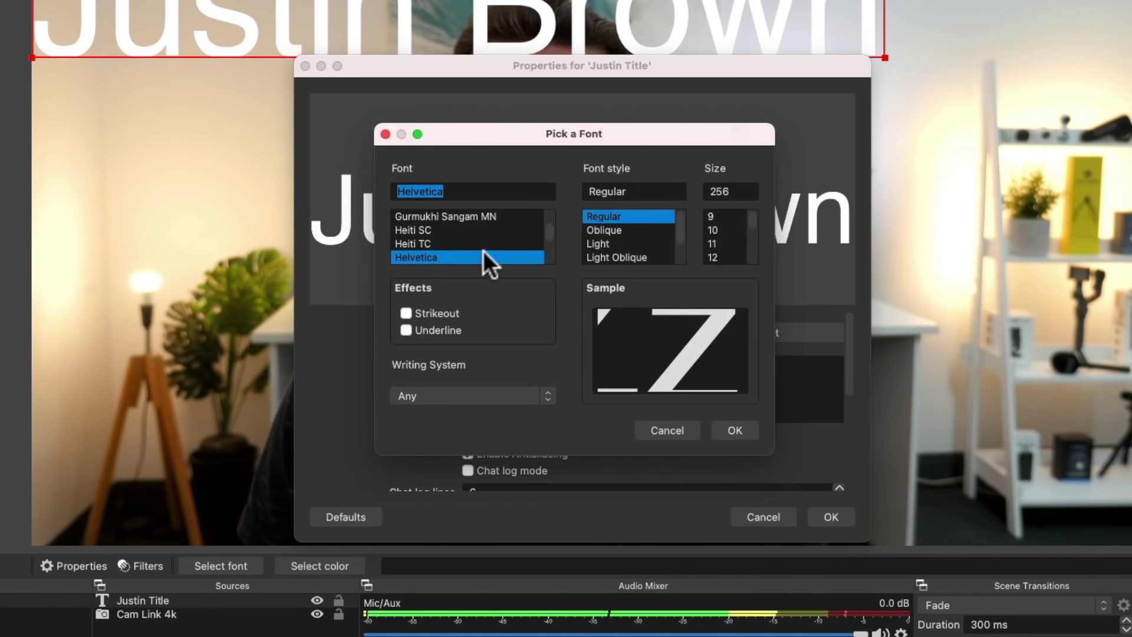
scroll(472, 242, "down", 10)
left_click(455, 235)
scroll(454, 235, "down", 1)
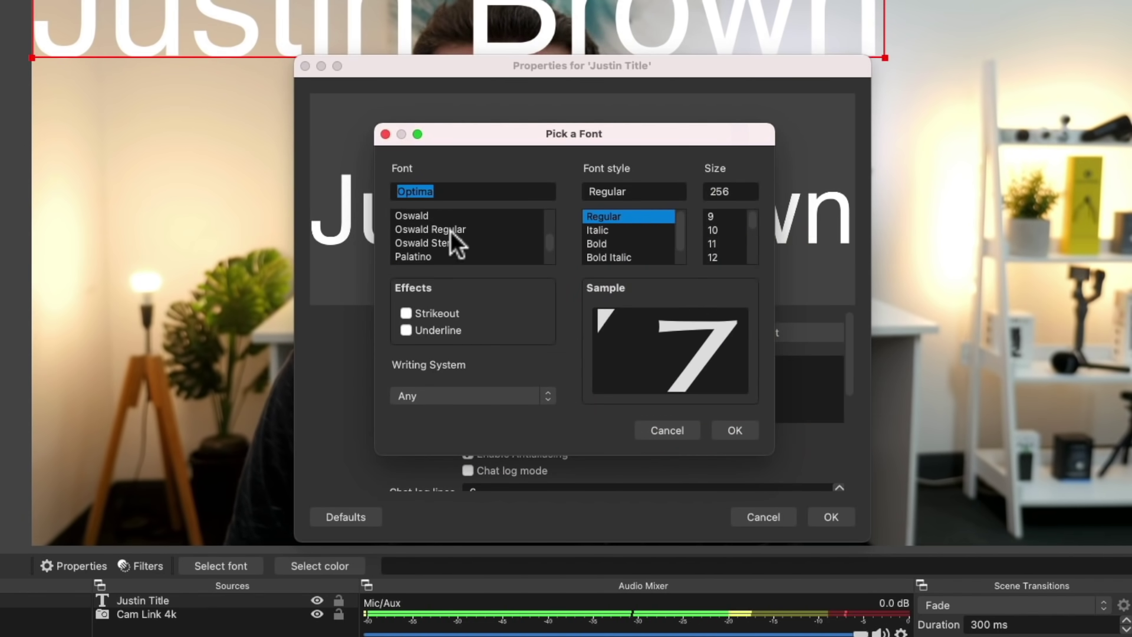
left_click(441, 218)
scroll(633, 245, "down", 2)
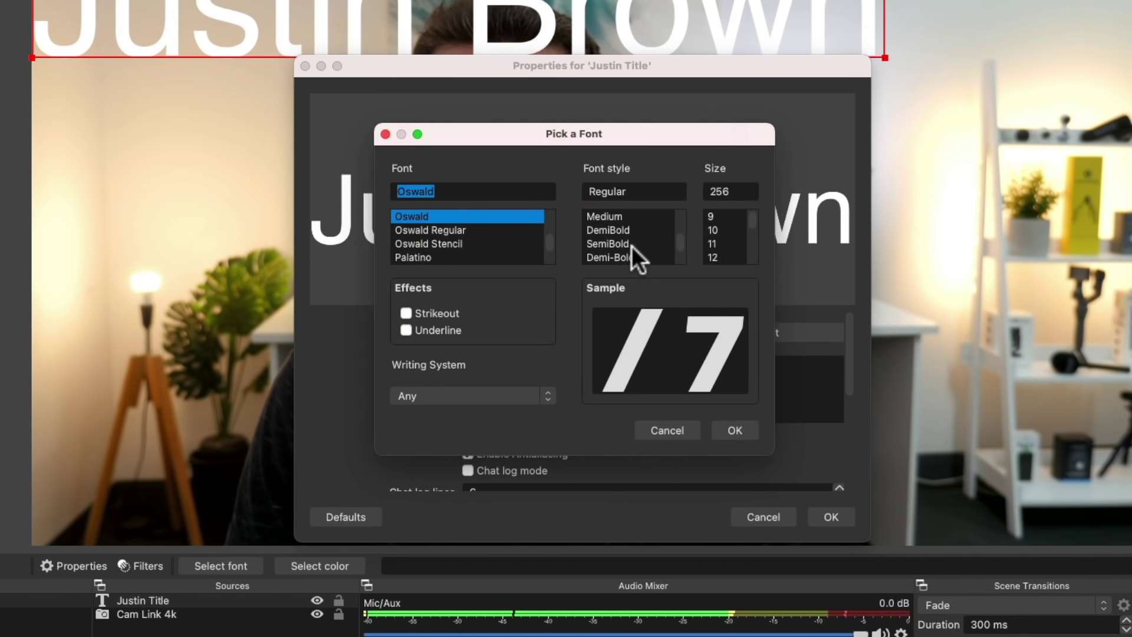
scroll(632, 246, "down", 2)
left_click(631, 244)
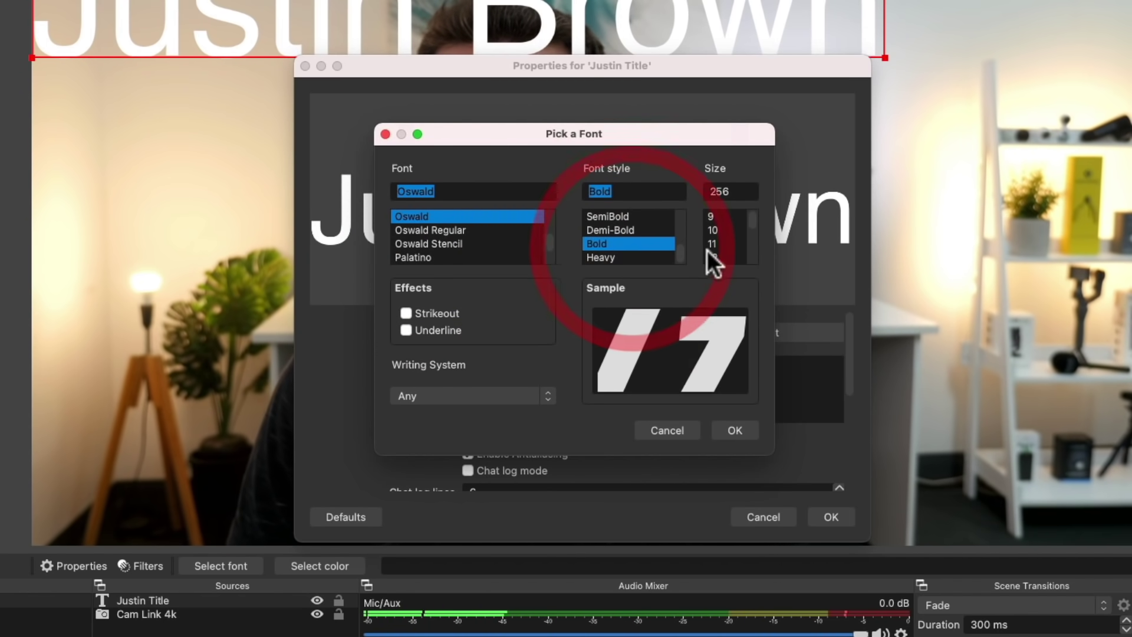
left_click(734, 434)
scroll(812, 466, "down", 6)
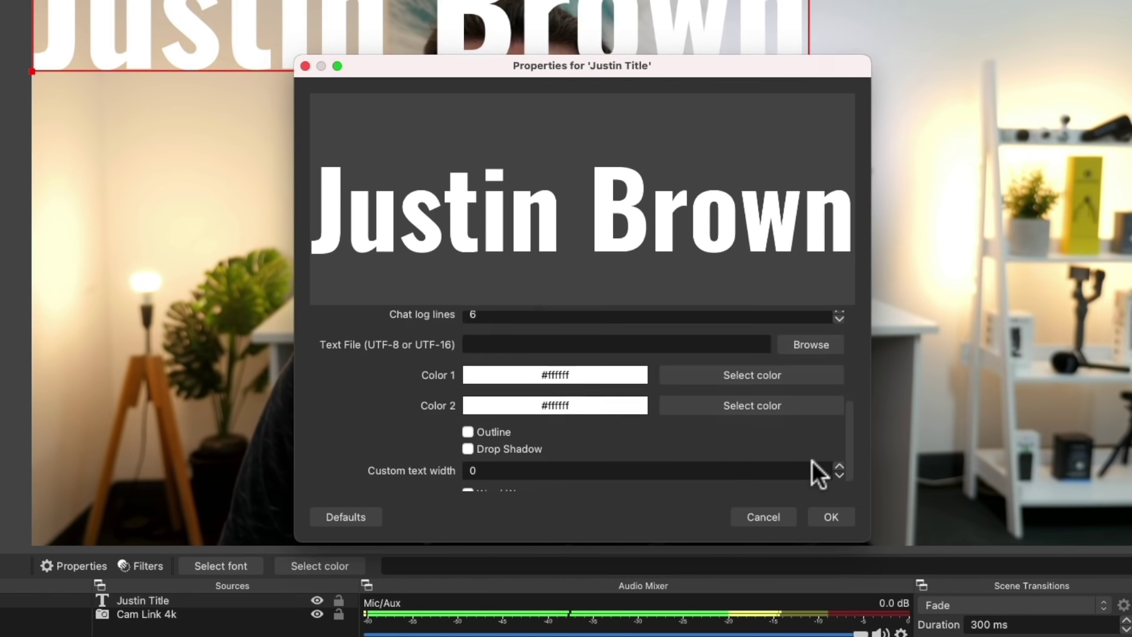
Step: Try the Outline and Drop Shadow options on the title text and turn both off again
scroll(772, 423, "down", 1)
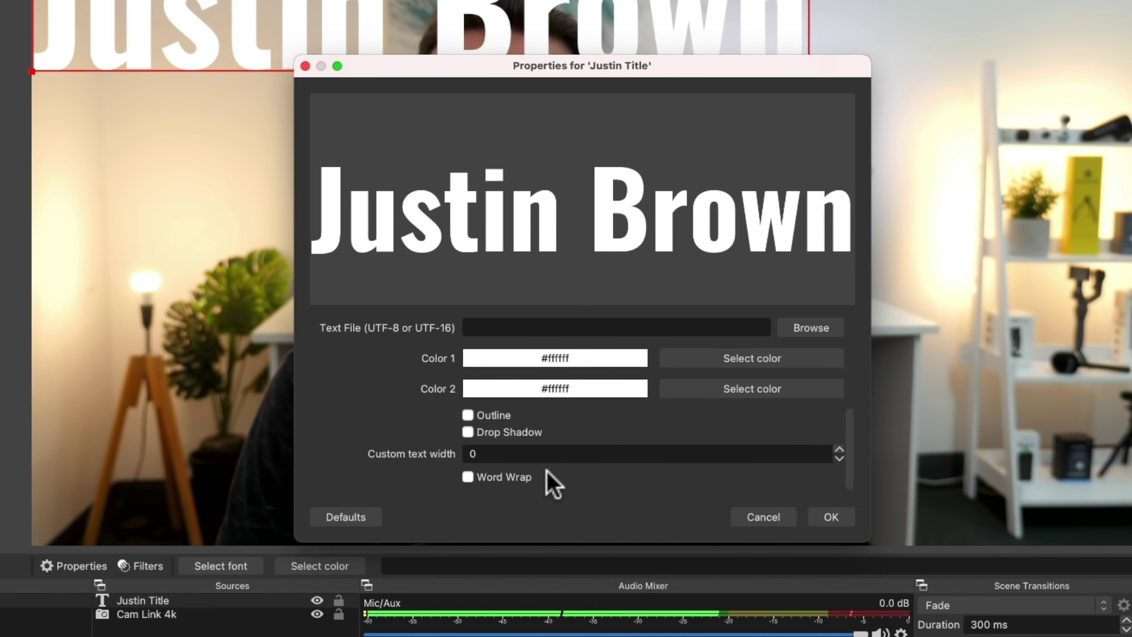
left_click(475, 414)
left_click(475, 414)
left_click(468, 431)
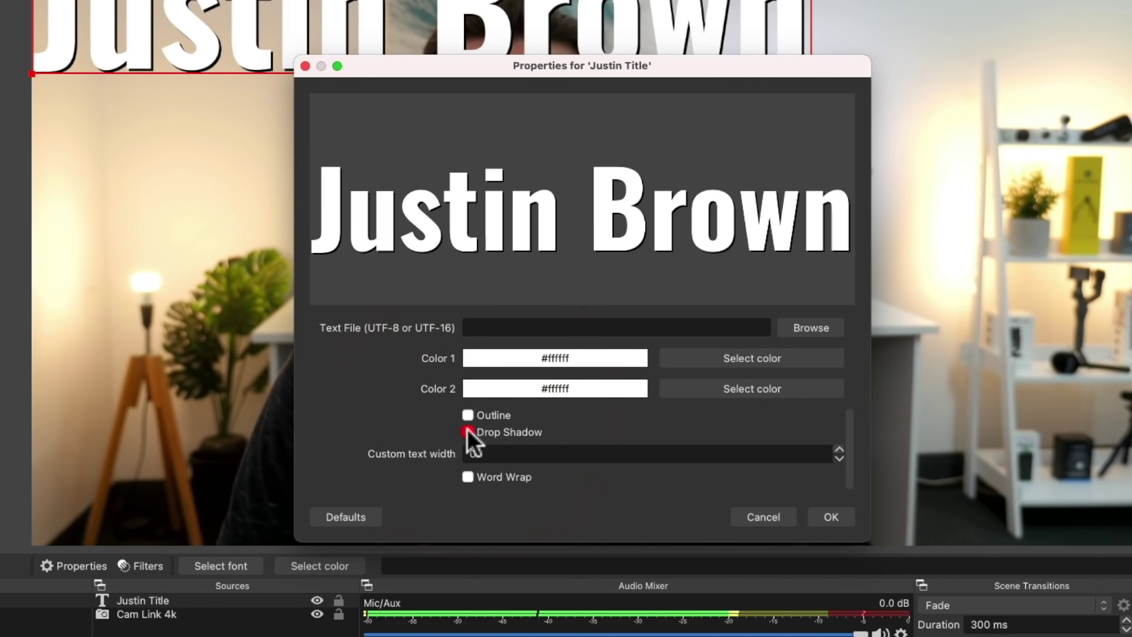
left_click(469, 424)
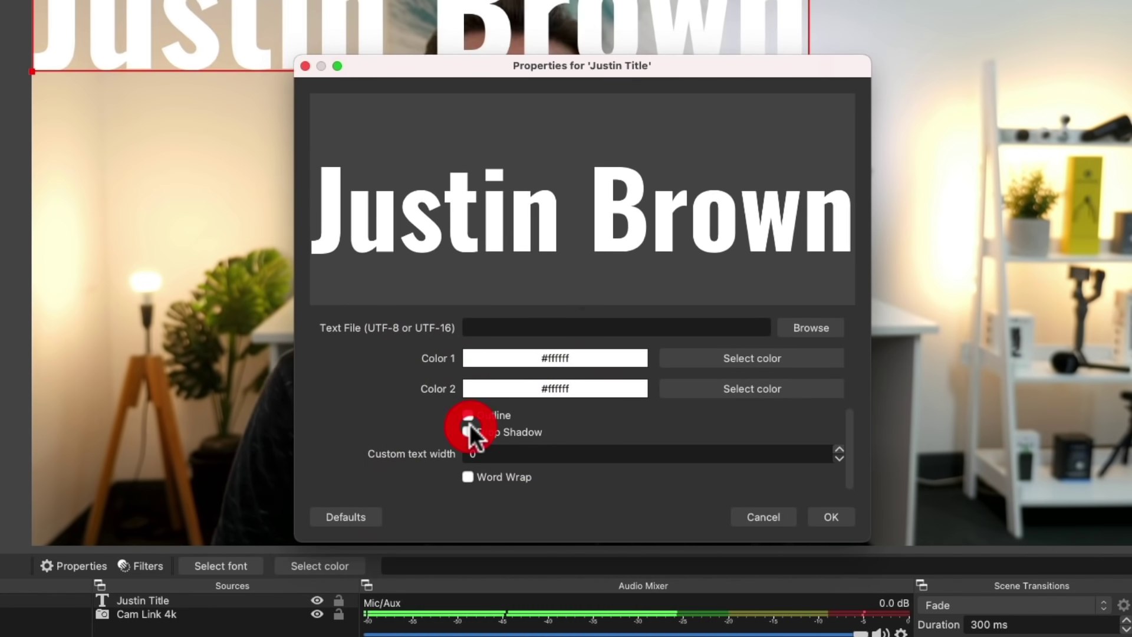
Step: Accept the title's properties, shrink it to under half its size and place it low in the frame across the presenter's chest
left_click(832, 512)
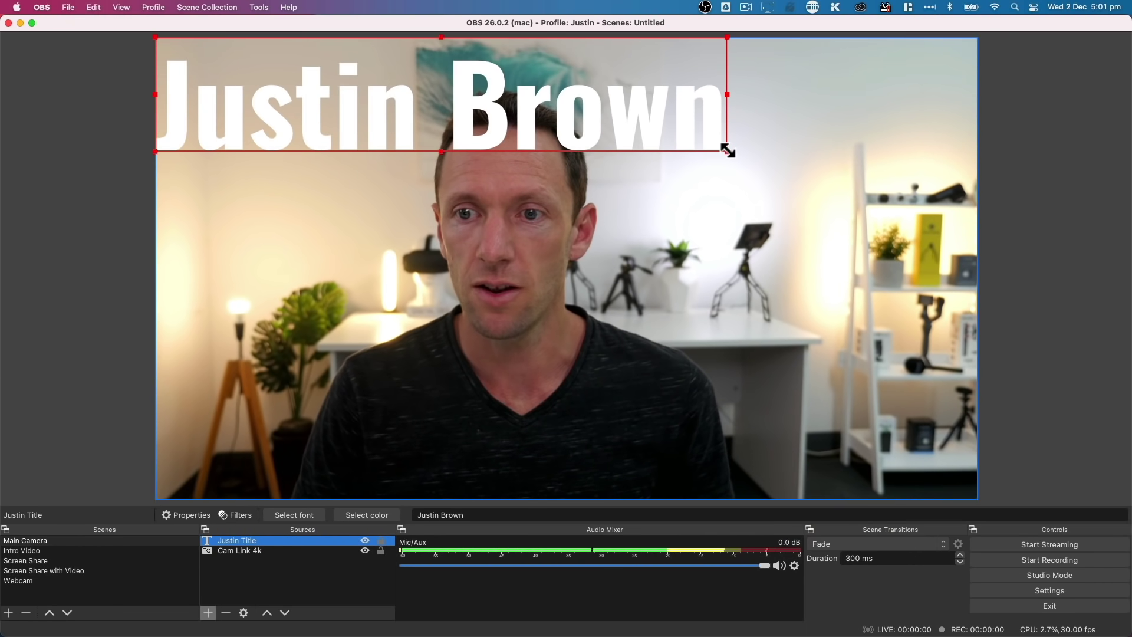
left_click_drag(728, 150, 409, 46)
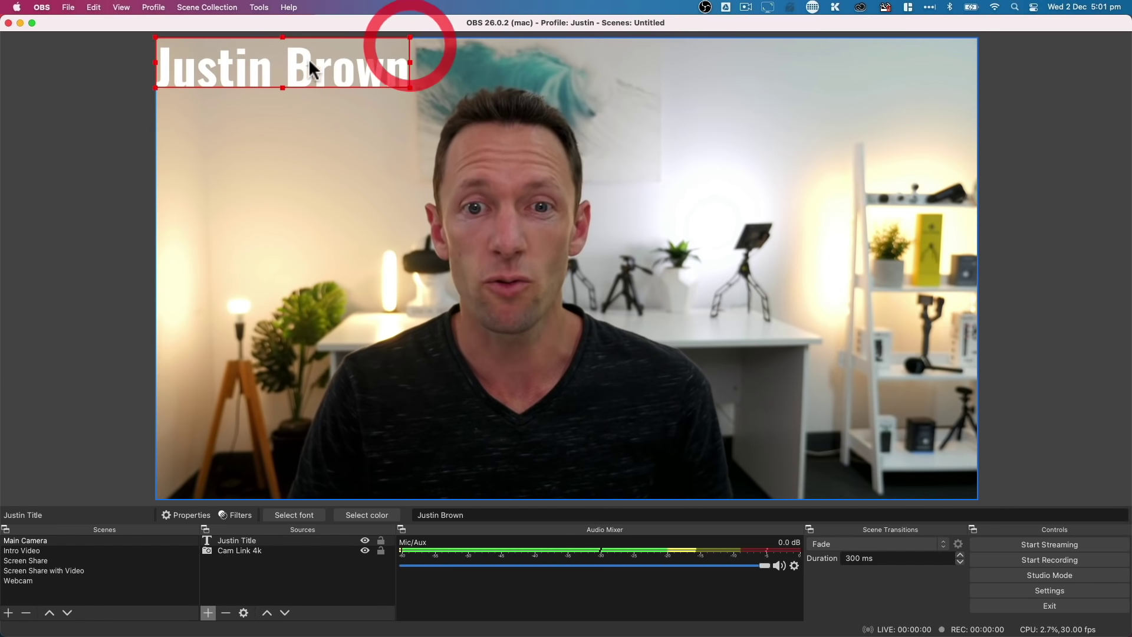
left_click_drag(304, 64, 565, 445)
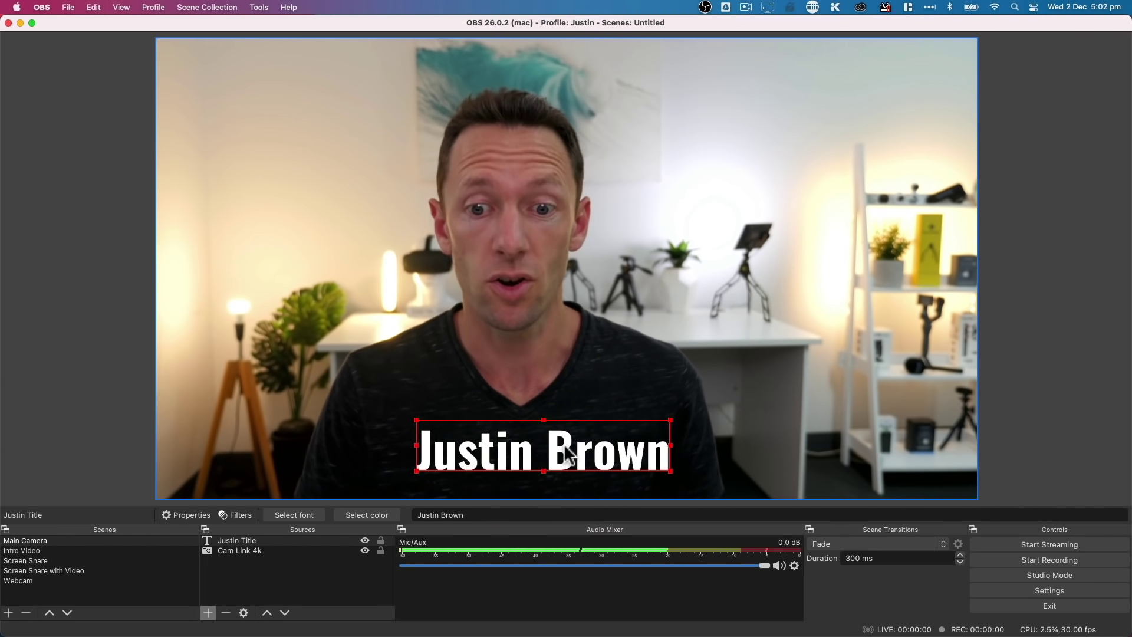
left_click(286, 576)
left_click_drag(460, 464, 434, 469)
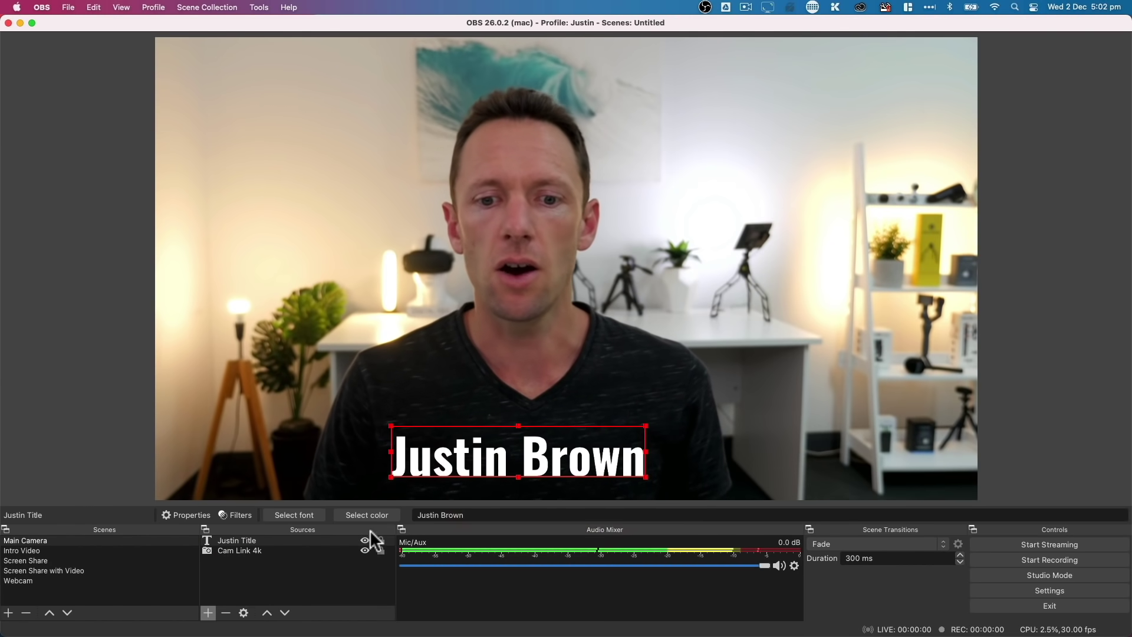
Step: Toggle the title source's visibility several times and leave it hidden
left_click(366, 540)
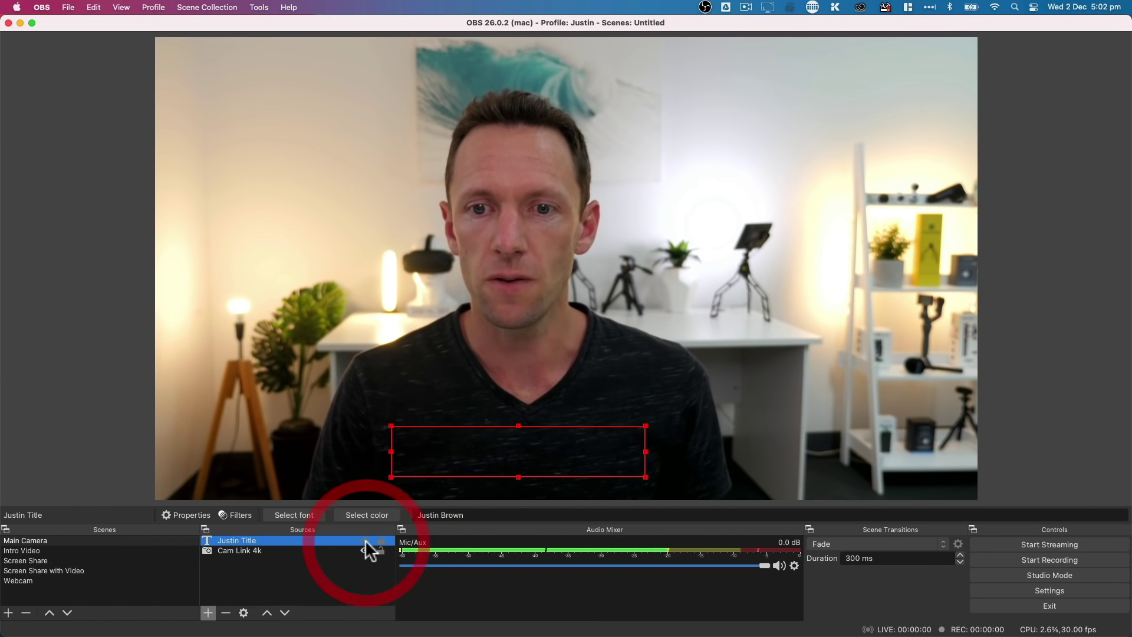
left_click(366, 541)
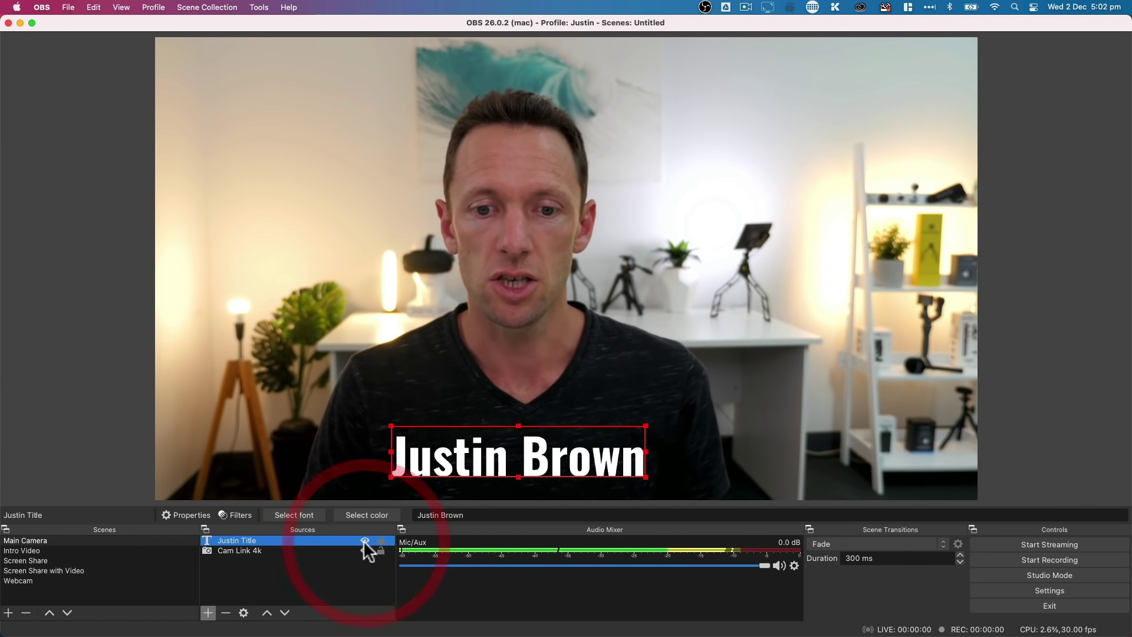
left_click(366, 541)
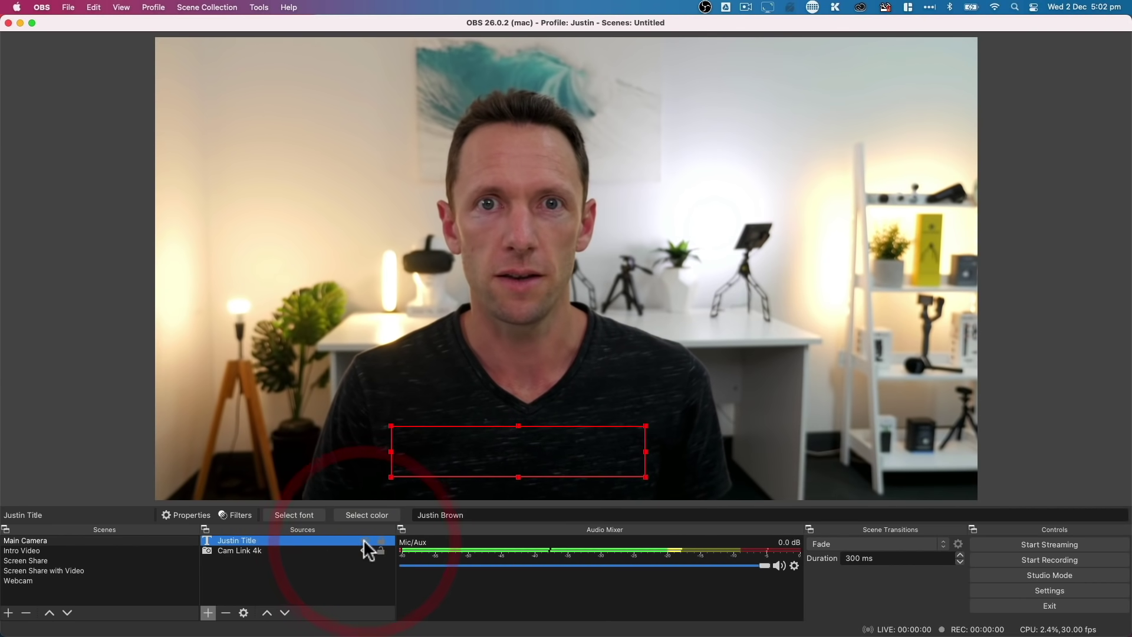
left_click(366, 540)
left_click(365, 540)
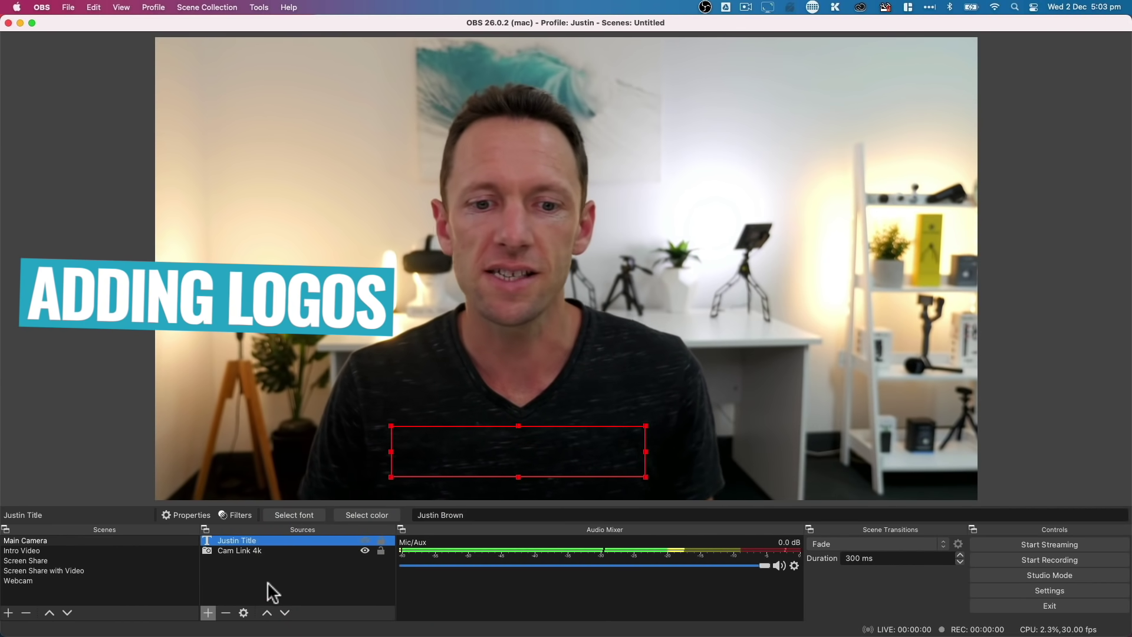
Step: Create a new Image source named "PVA Logo" in the Main Camera scene
left_click(268, 584)
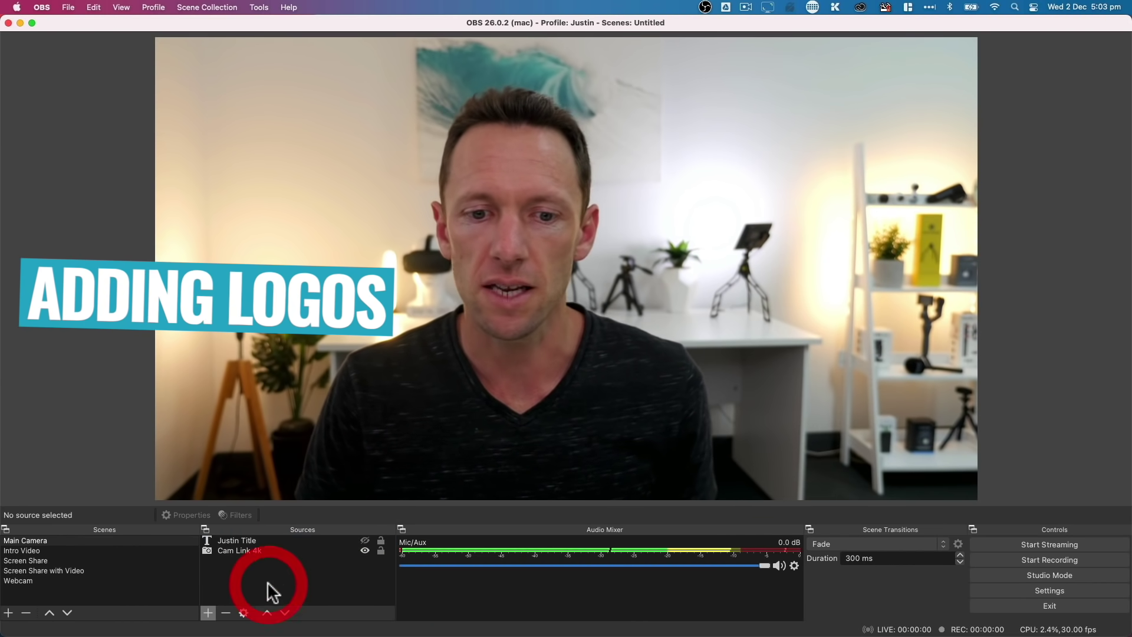
left_click(209, 613)
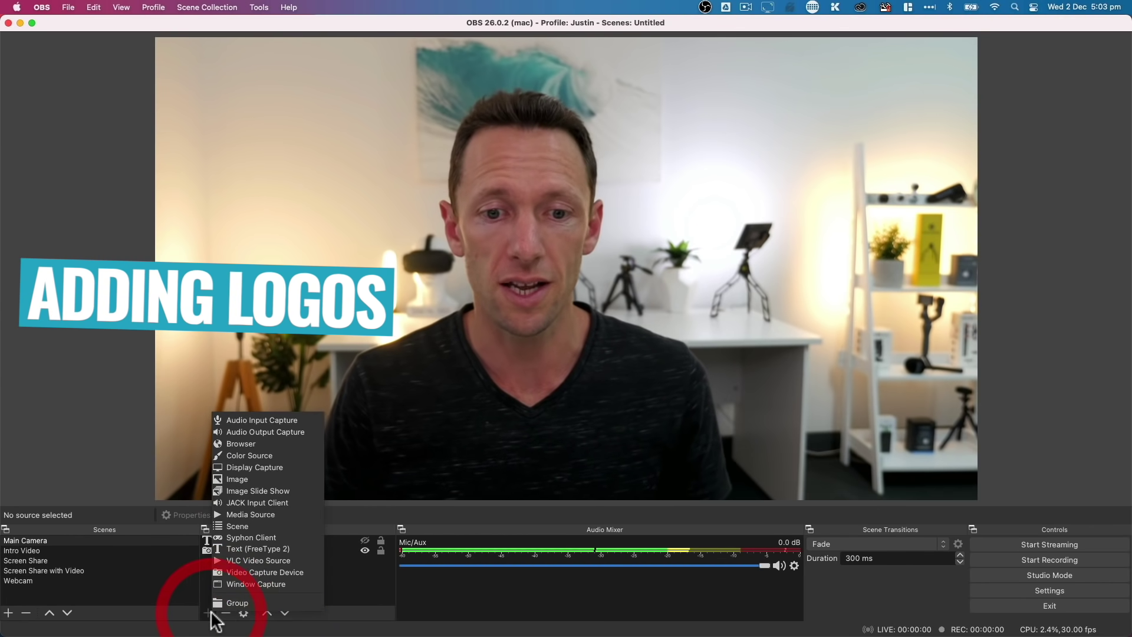
left_click(235, 479)
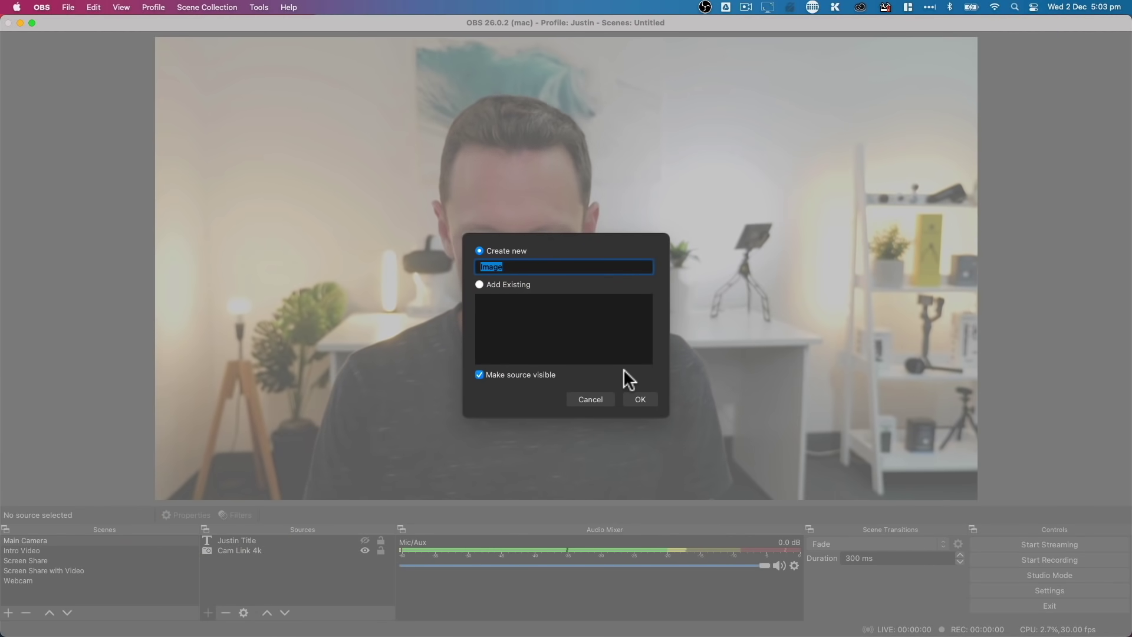
type("PVA Logo")
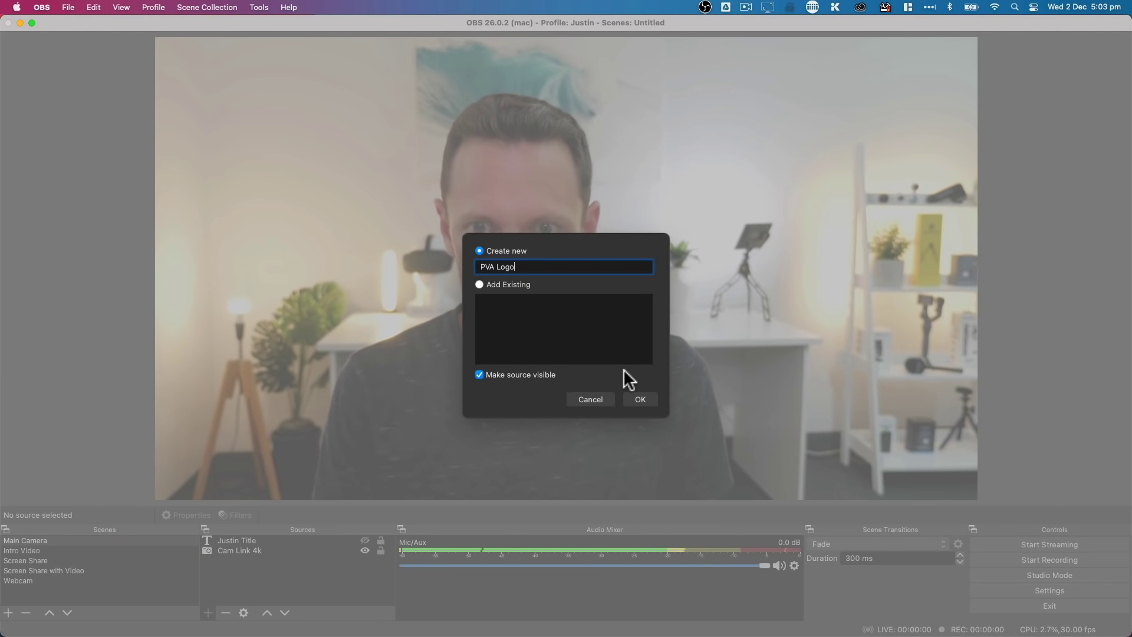
left_click(642, 400)
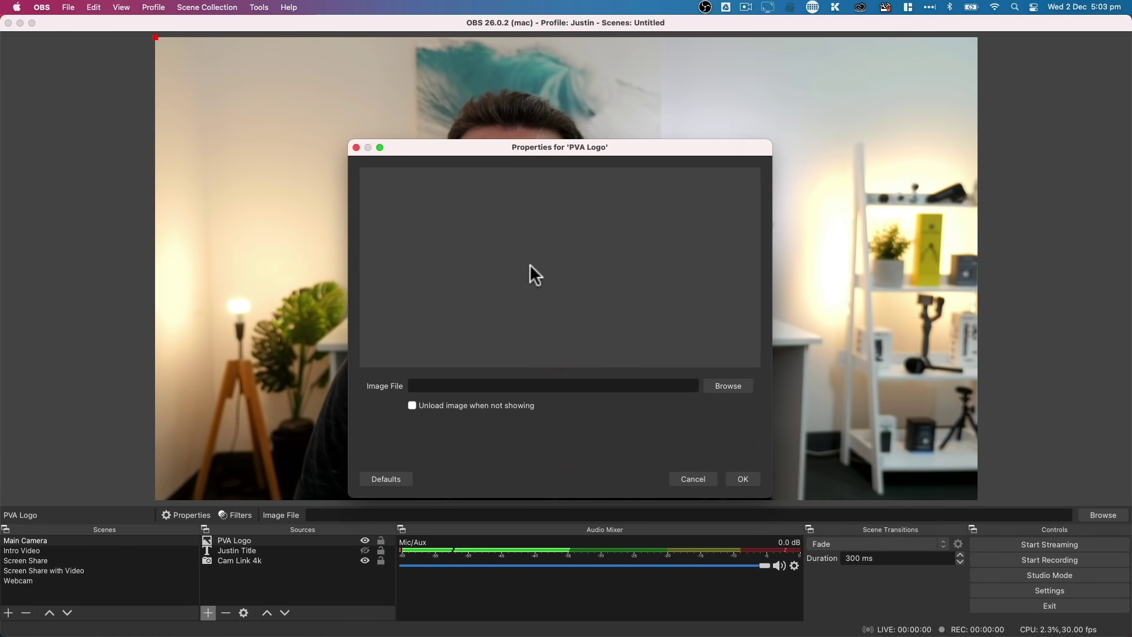
Step: Load PVAccelerator_Logo_1000x397-small-48360.png from the Live Streaming folder as the logo's image file and accept the properties
left_click(722, 385)
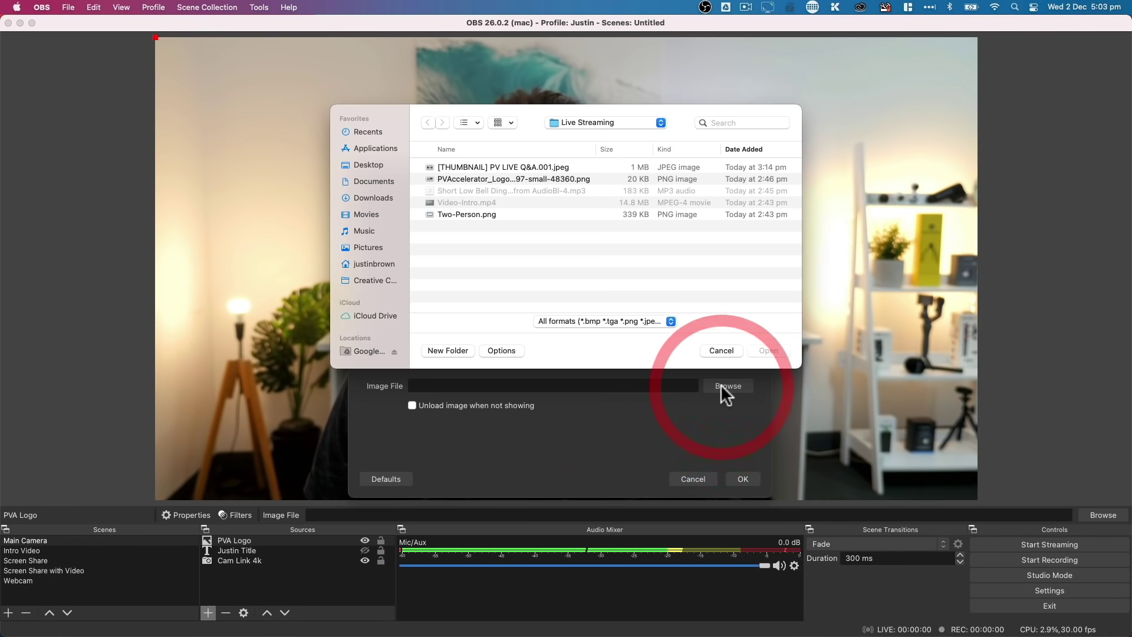
left_click(488, 179)
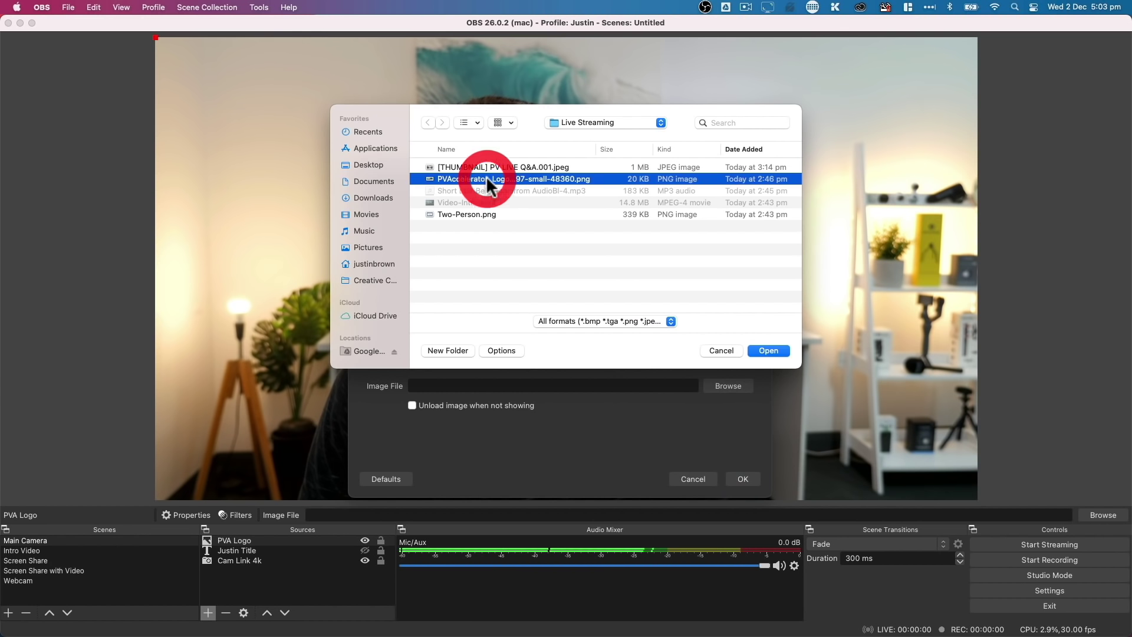
left_click(761, 351)
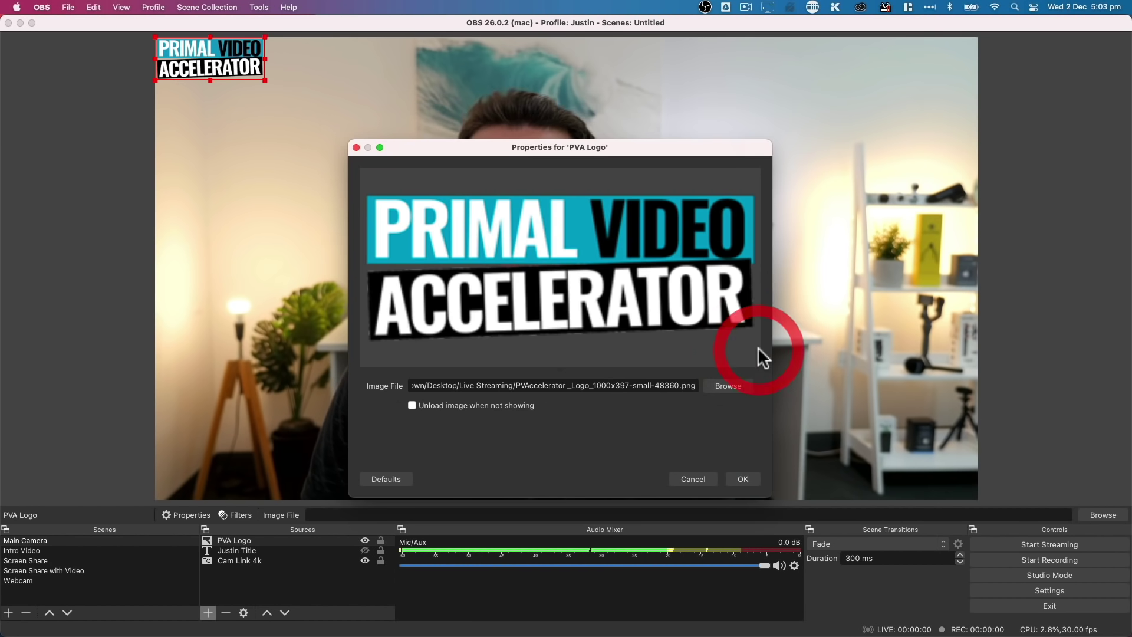
left_click(743, 476)
Step: Move the logo into the video frame's upper-right corner, enlarge it and leave a small margin to the edges
left_click_drag(238, 80, 936, 76)
left_click_drag(856, 90, 803, 105)
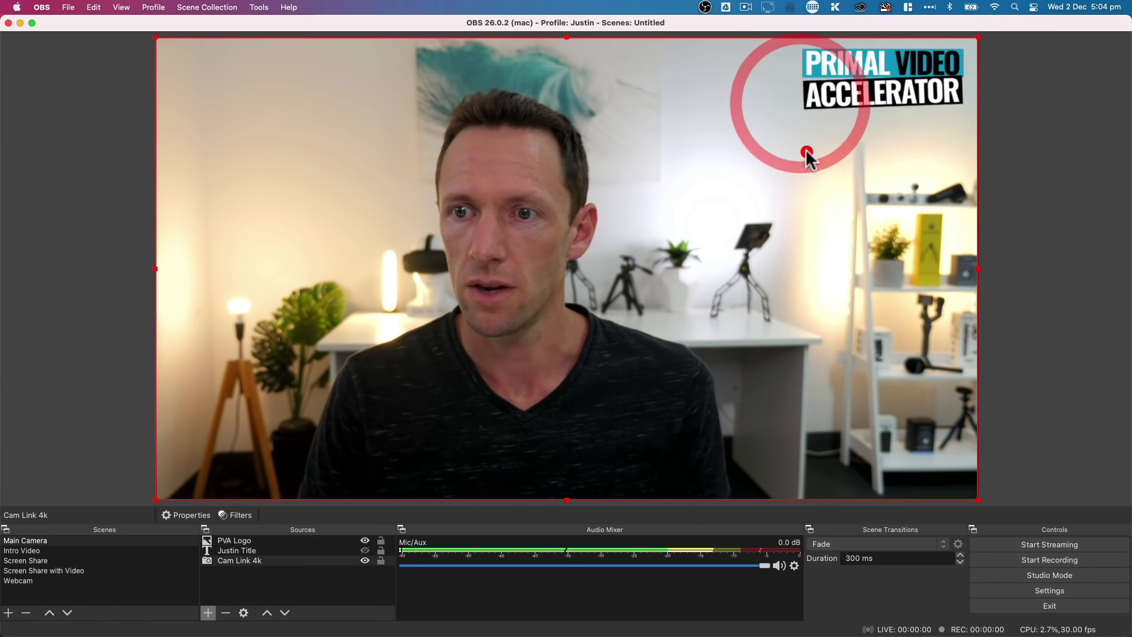
left_click(806, 149)
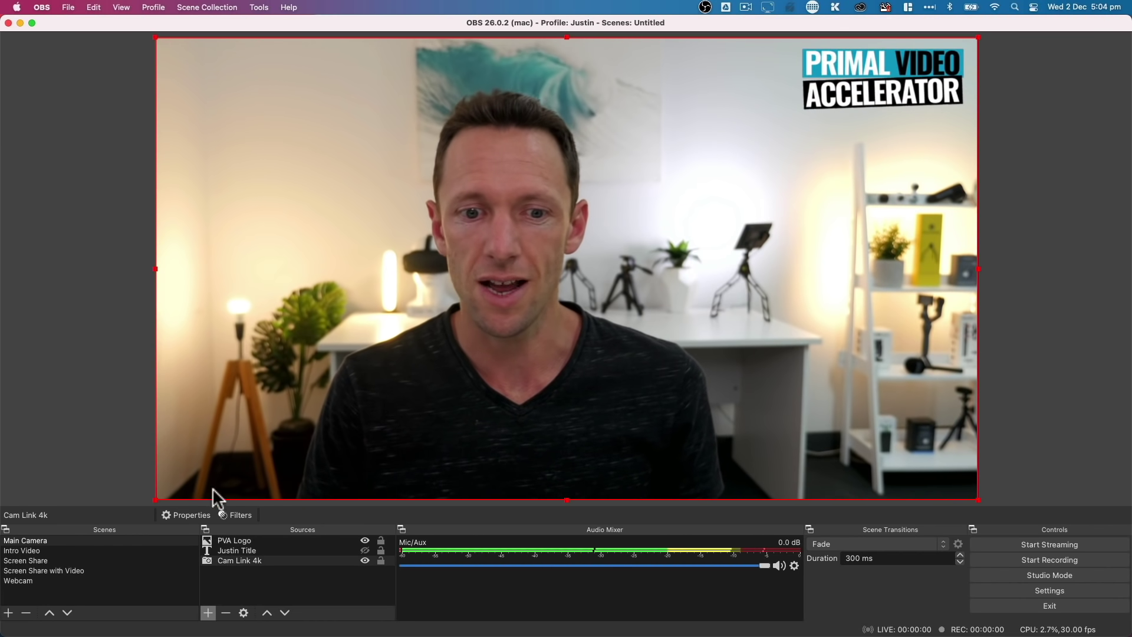
Step: Review the effect filters available for the PVA Logo source and close its filters without adding any
left_click(240, 541)
left_click(236, 515)
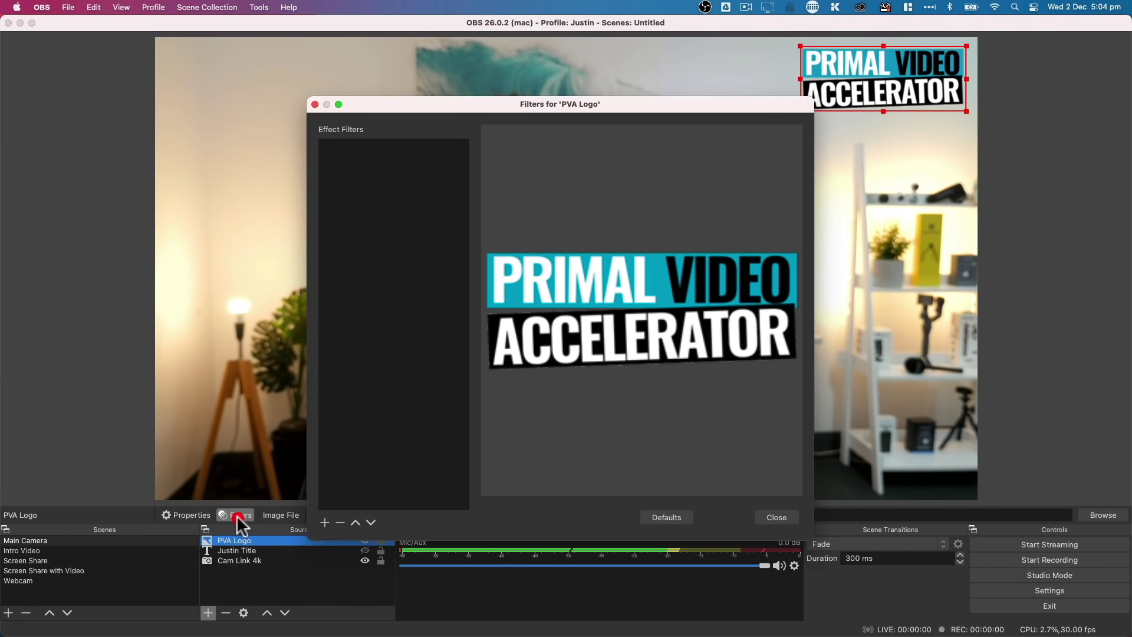
left_click(325, 523)
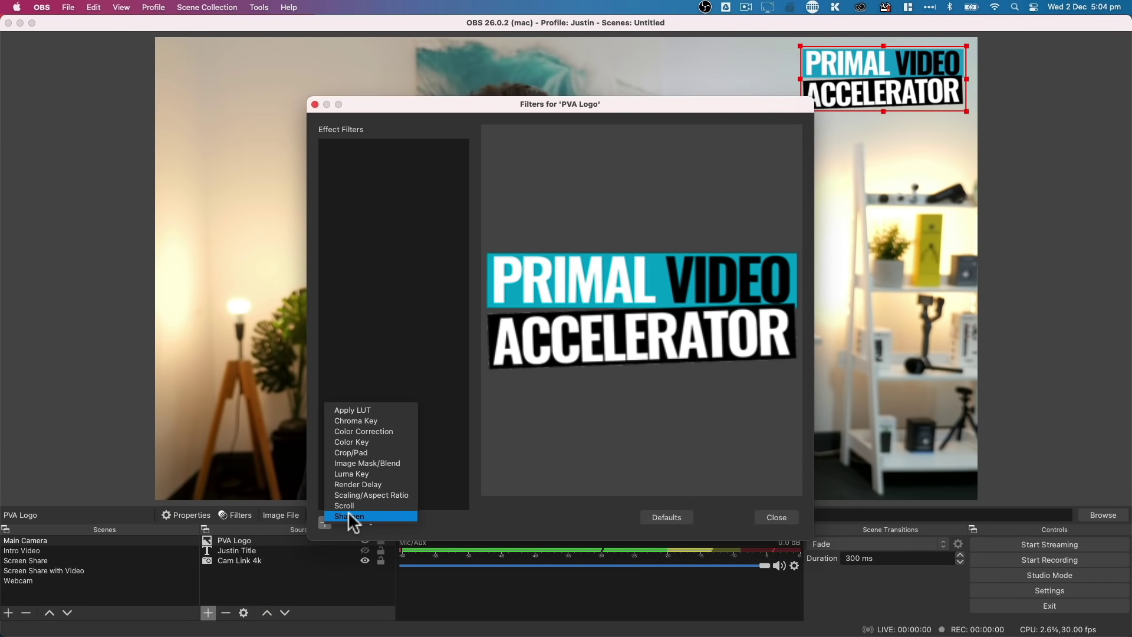
left_click(763, 517)
left_click(763, 517)
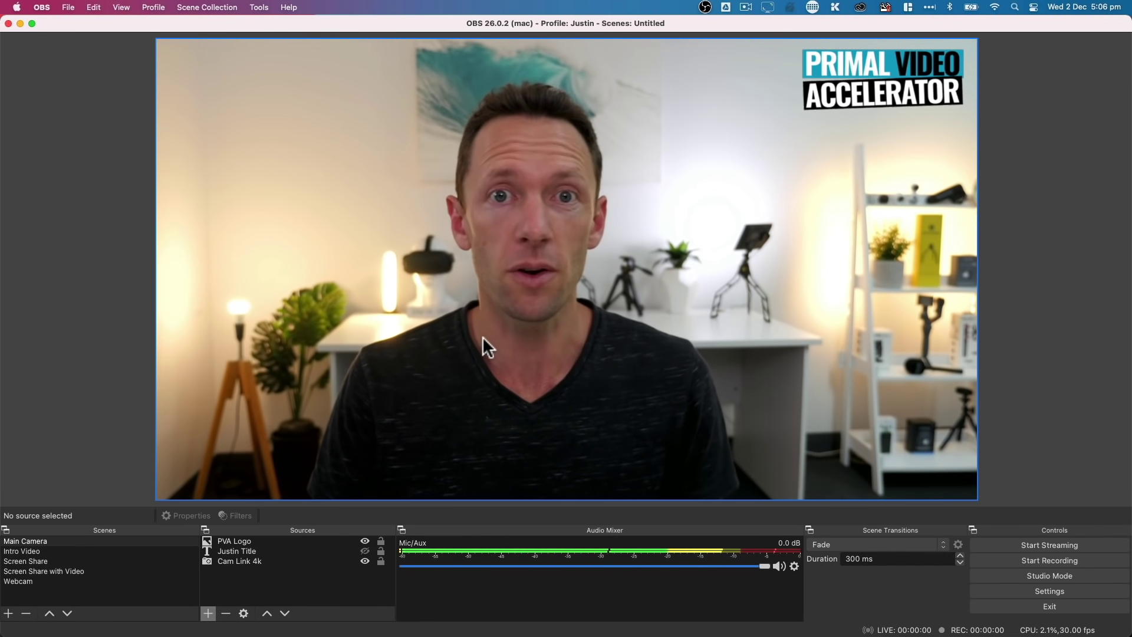
Step: Switch to YouTube in Safari, open the Go live dashboard, check the scheduled-stream management page and return to the stream settings
mouse_move(402, 629)
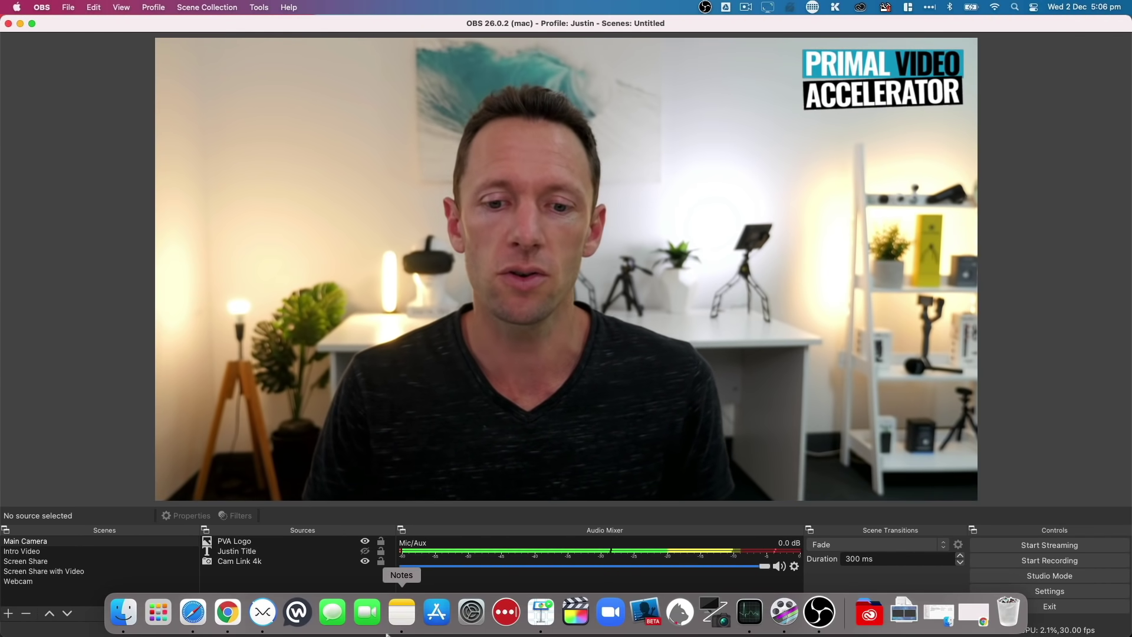
left_click(193, 613)
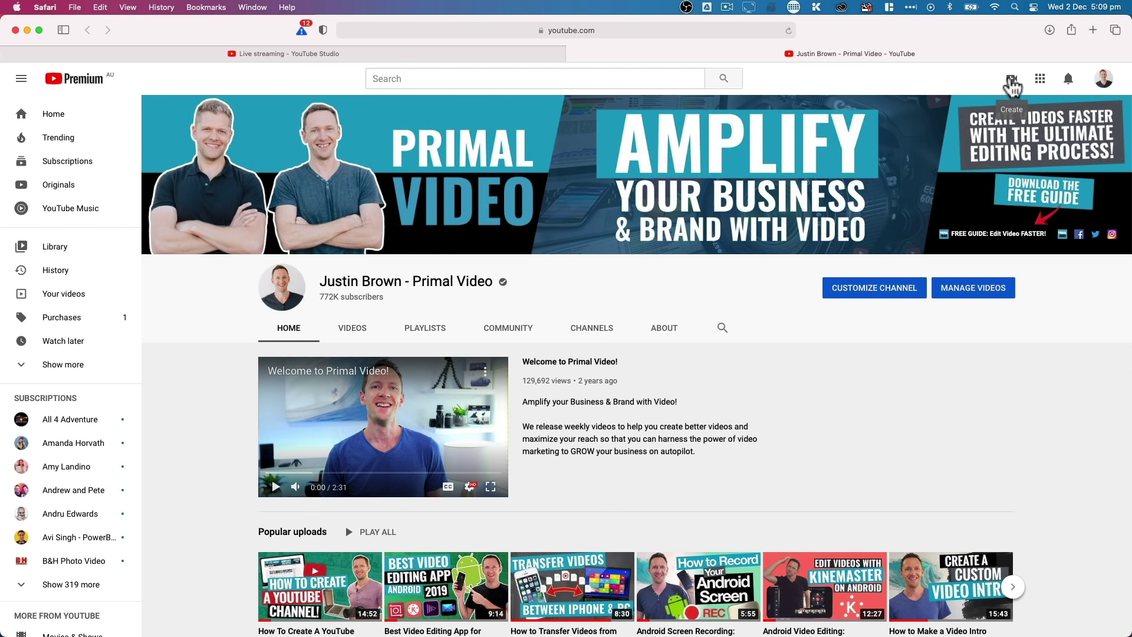
left_click(1012, 83)
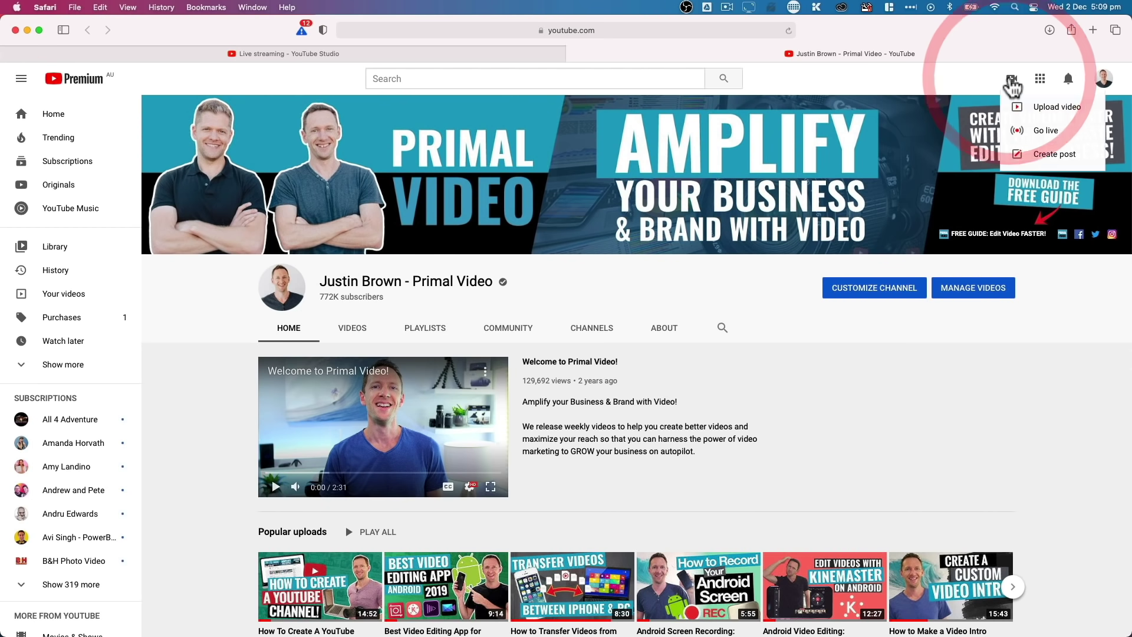
left_click(1048, 134)
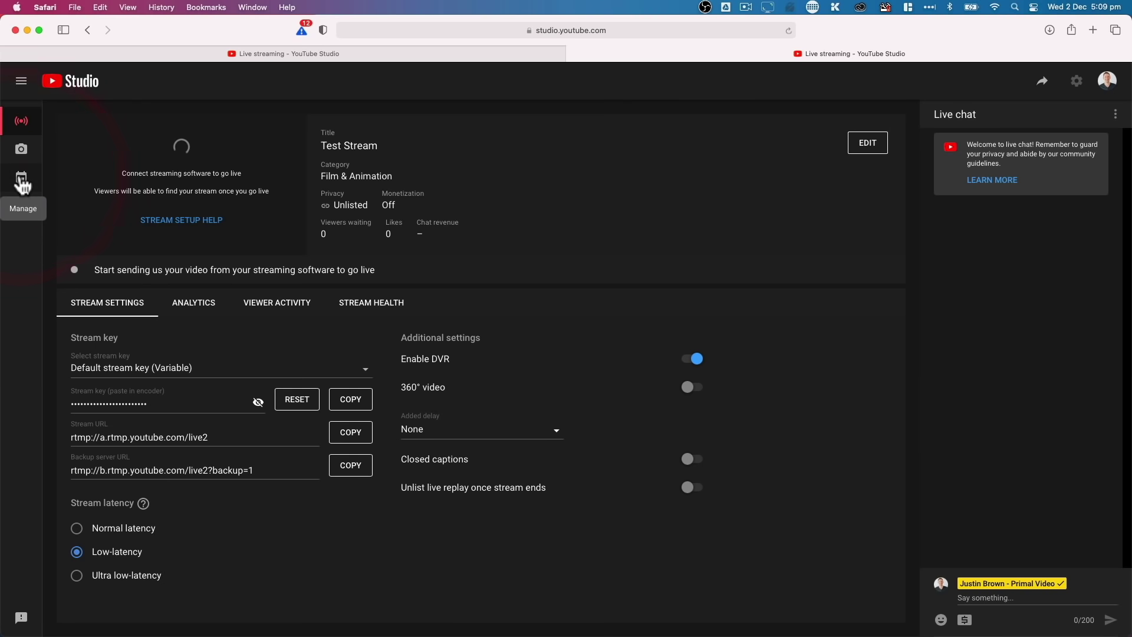
left_click(23, 181)
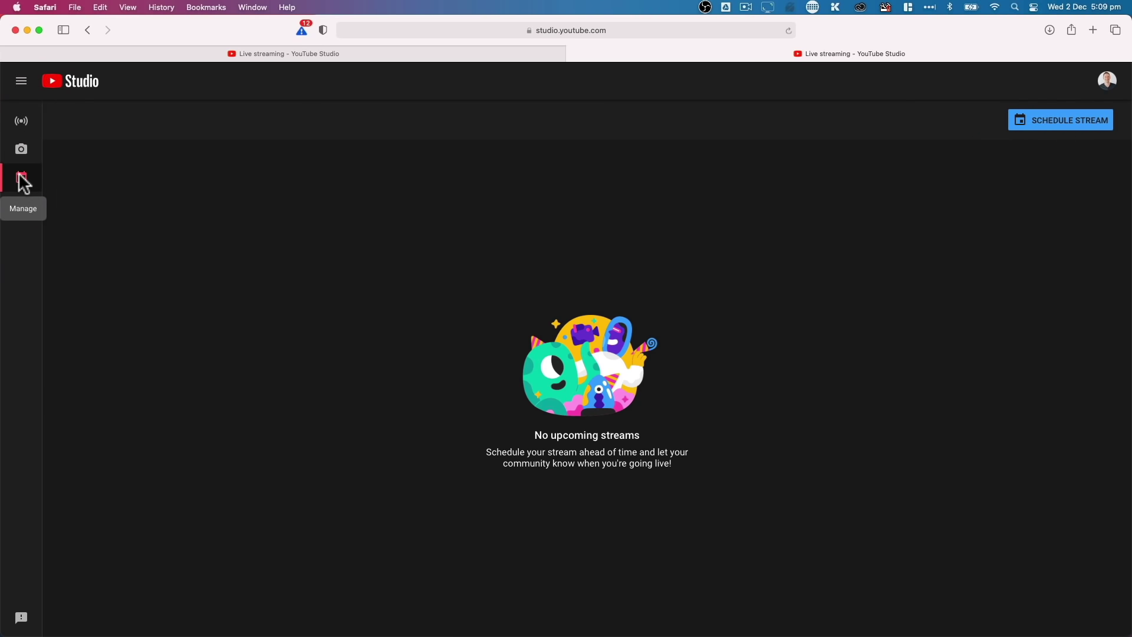
left_click(25, 124)
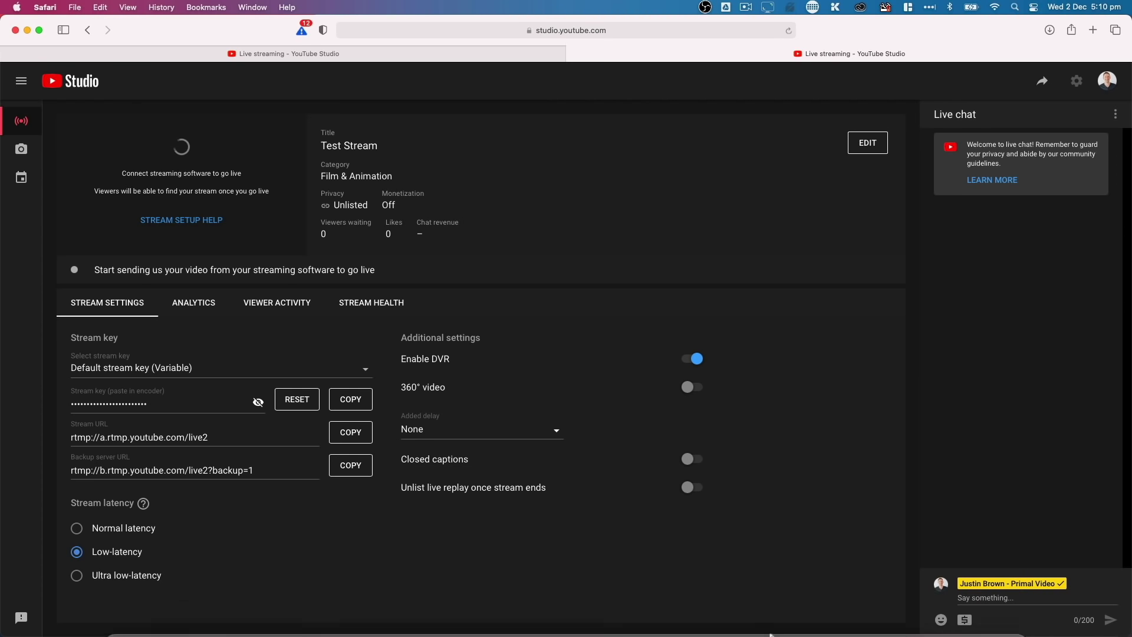
Step: Switch back to OBS Studio and start streaming
left_click(816, 614)
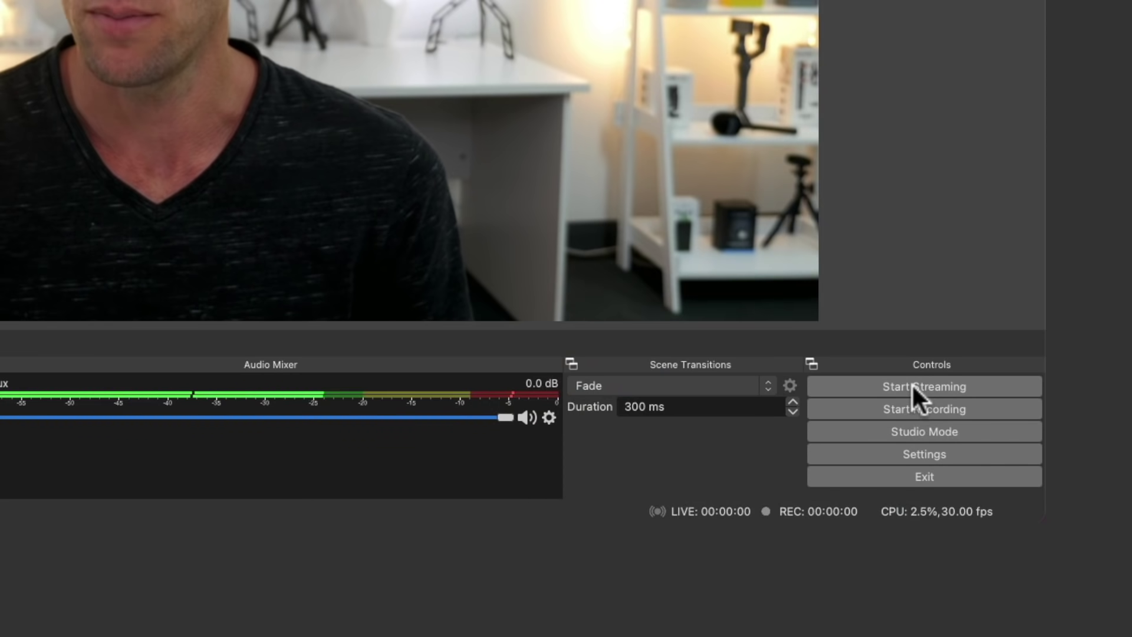
left_click(912, 386)
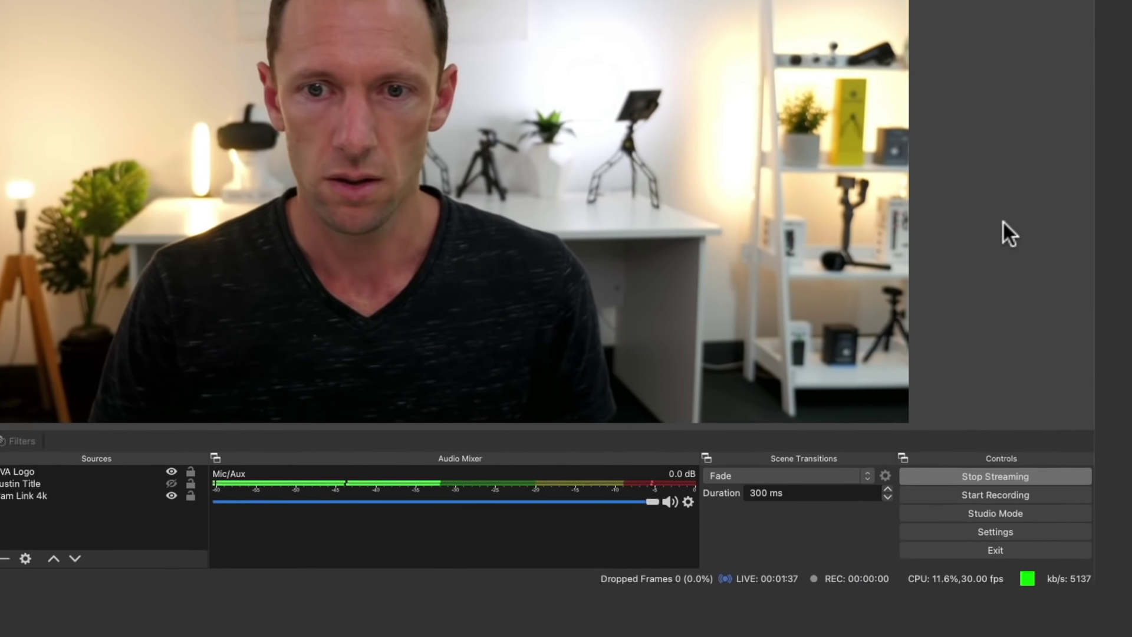
Step: Bring OBS Studio to the front, enable Studio Mode and expand its window to the full screen width
key("super+Tab")
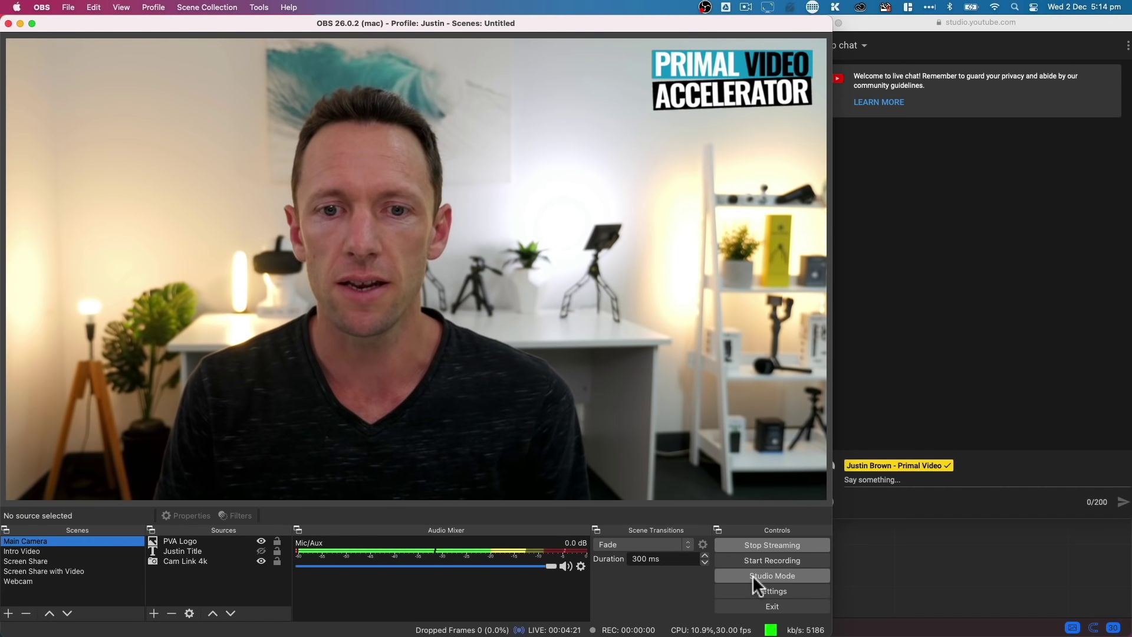
left_click(753, 575)
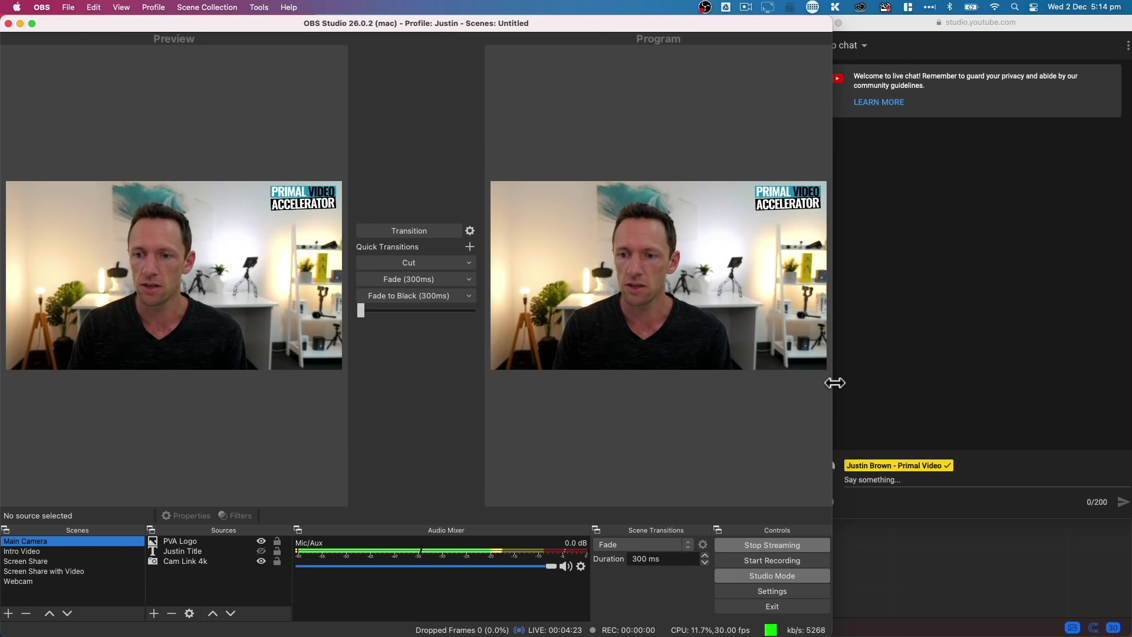
double_click(835, 383)
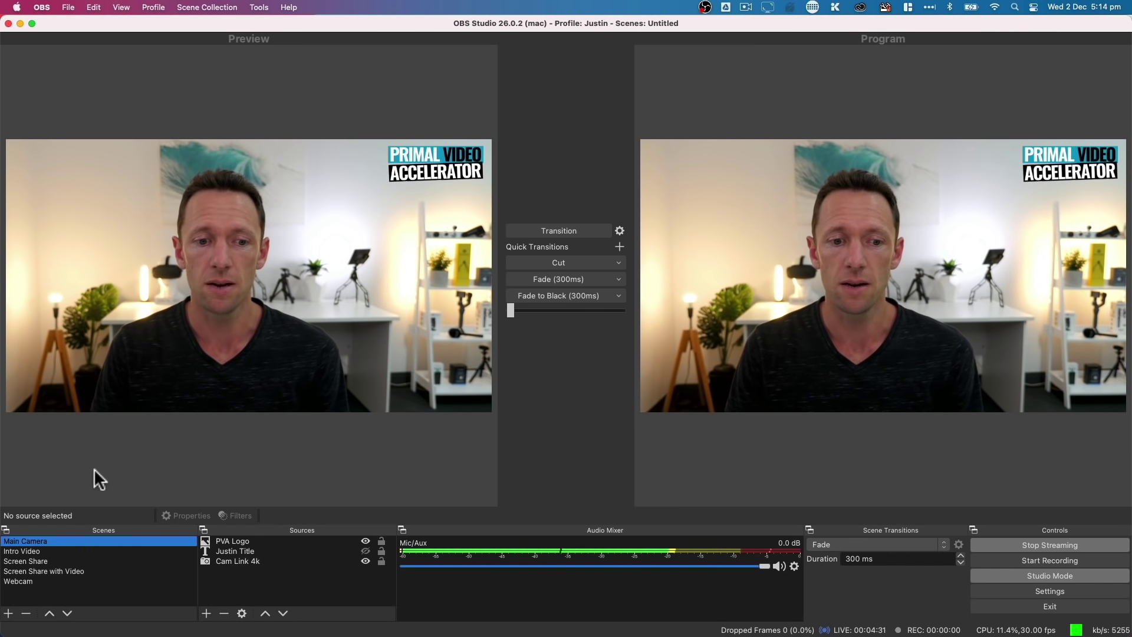
Step: Load the Intro Video scene into the preview and transition it to the live program output
left_click(23, 550)
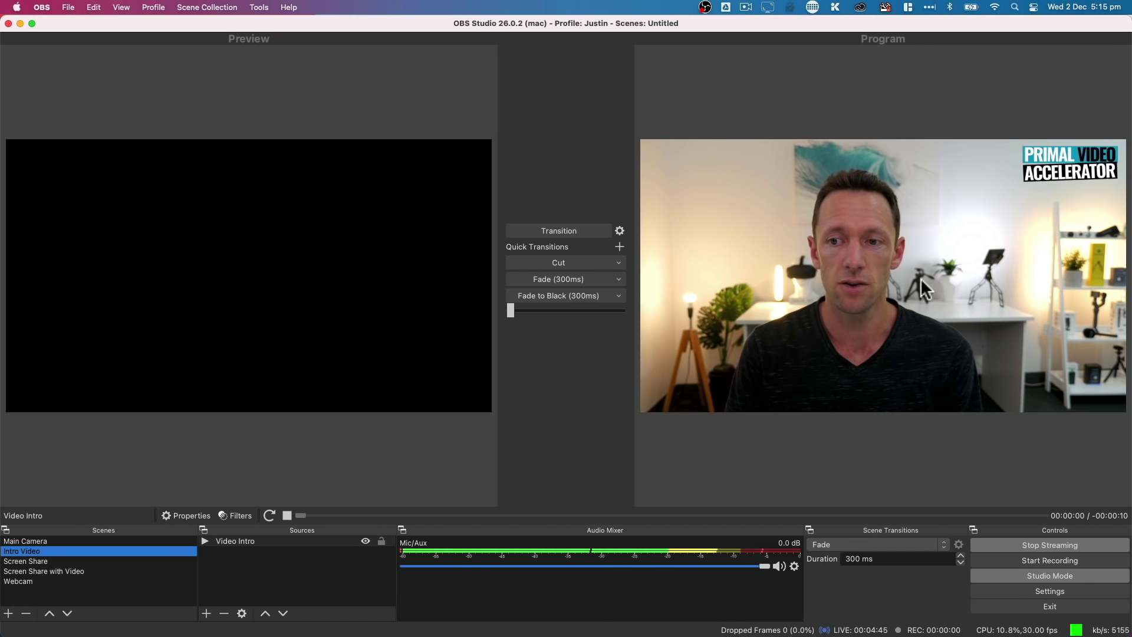
left_click(593, 229)
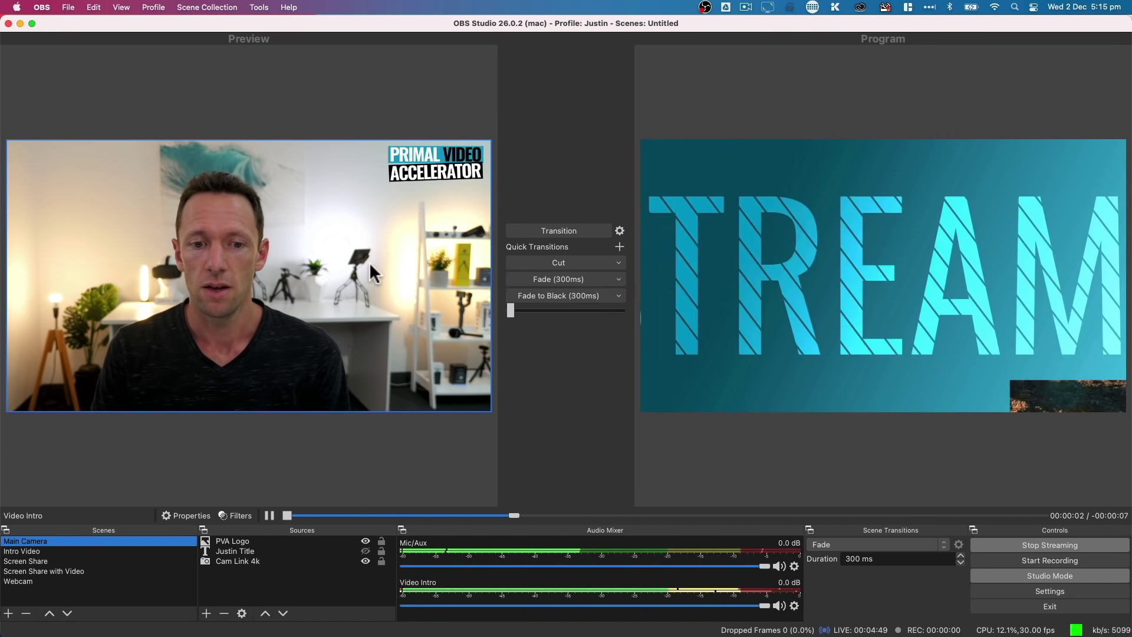
Step: Preview the Webcam scene, switch the preview to Screen Share and transition that scene to the live program output
left_click(19, 582)
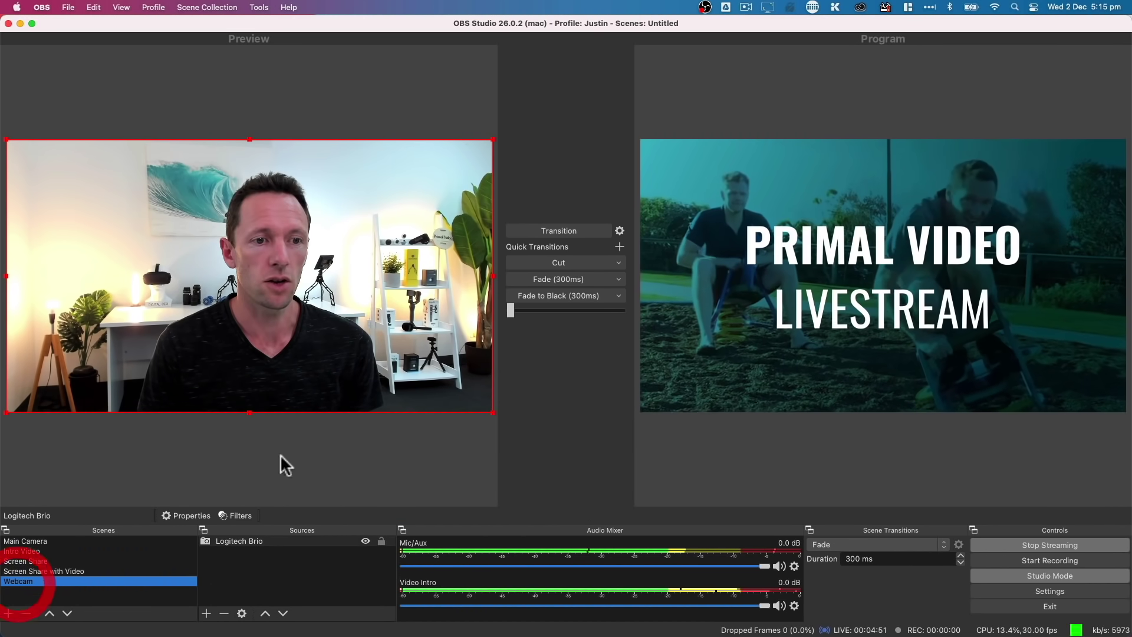
left_click(42, 561)
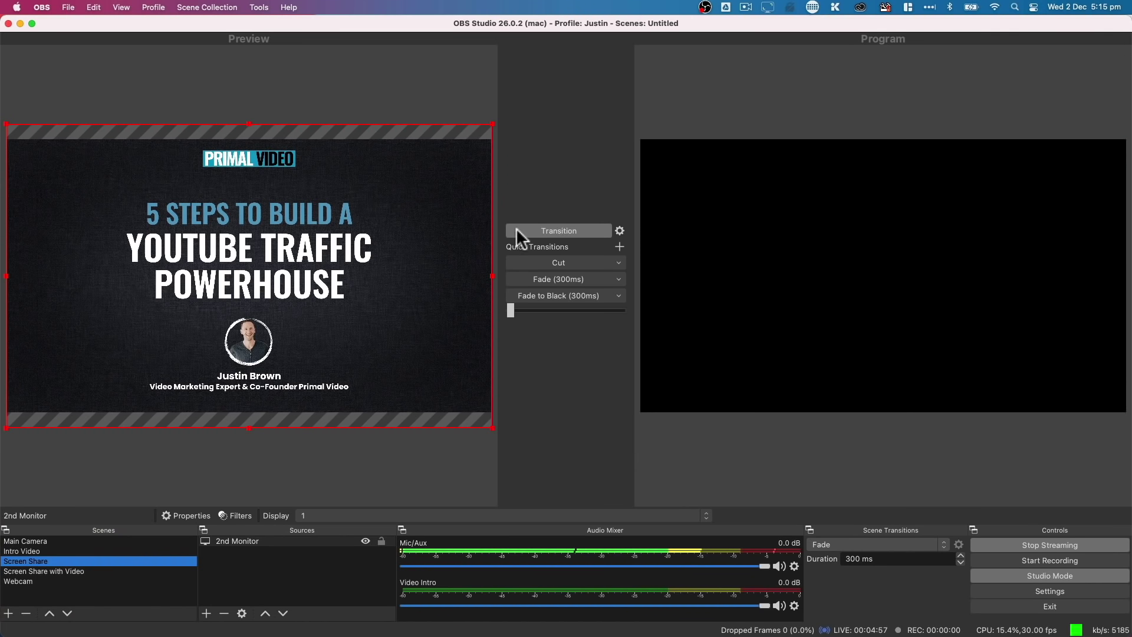
left_click(559, 228)
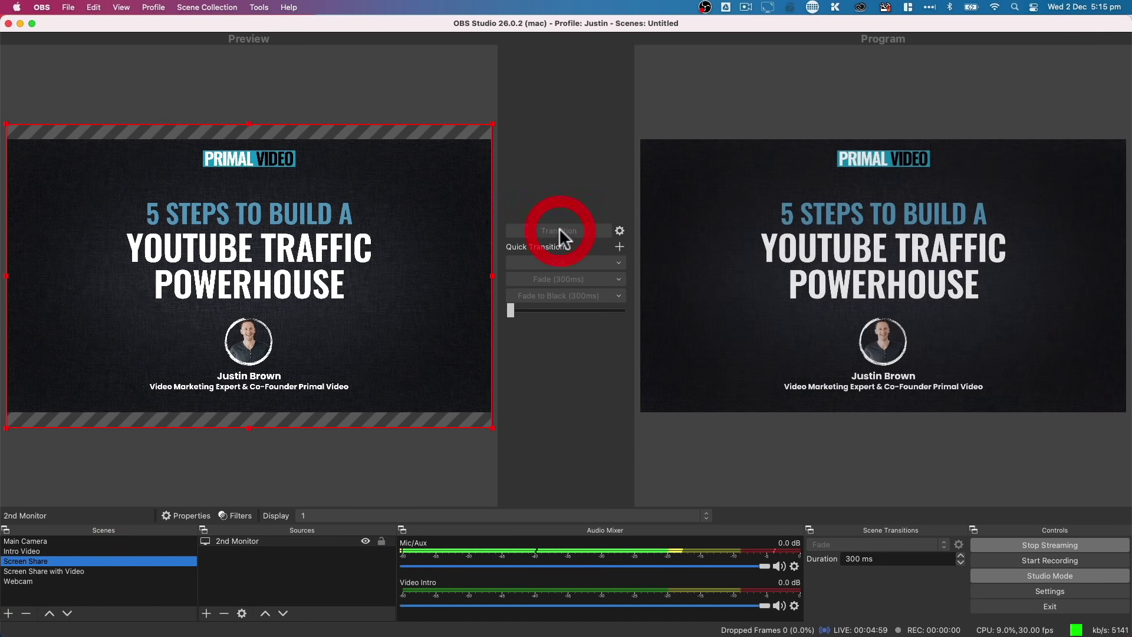